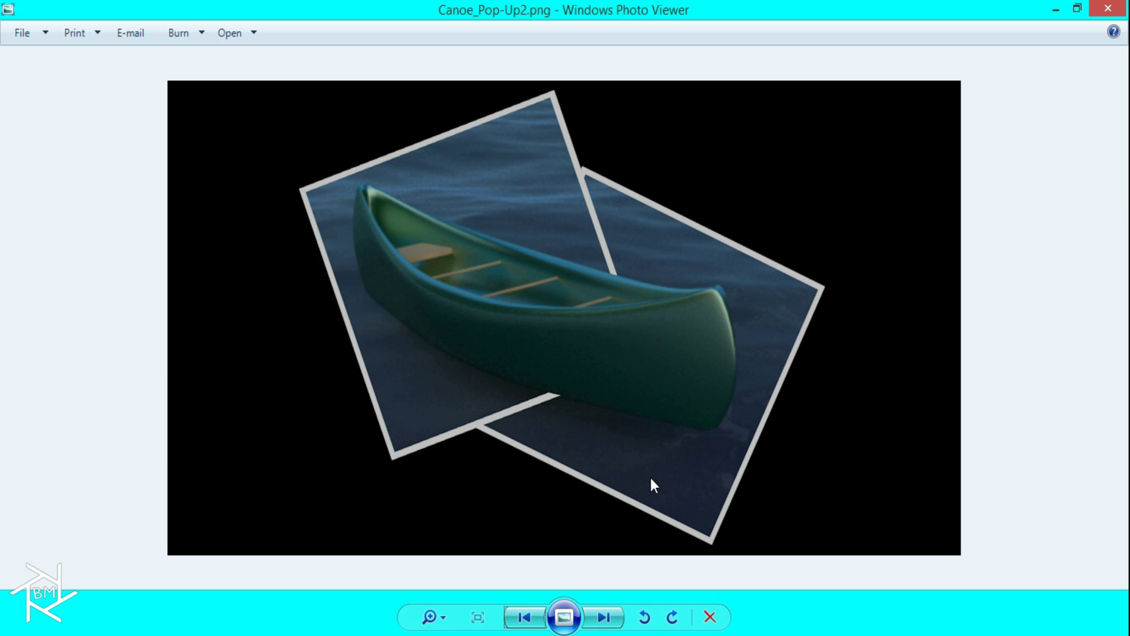
Step: Show the plain canoe render Canoe2.png in Windows Photo Viewer
{"action": "left_click", "coordinate": [601, 615]}
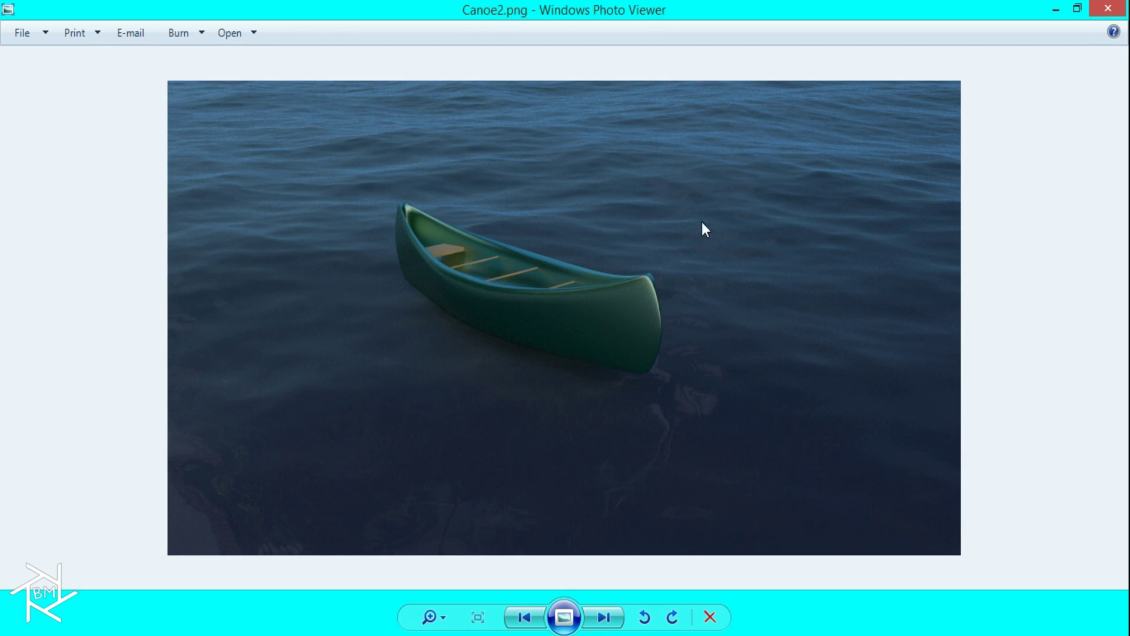
Step: In Blender, delete the default cube and lamp and switch to top orthographic view
{"action": "mouse_move", "coordinate": [501, 633]}
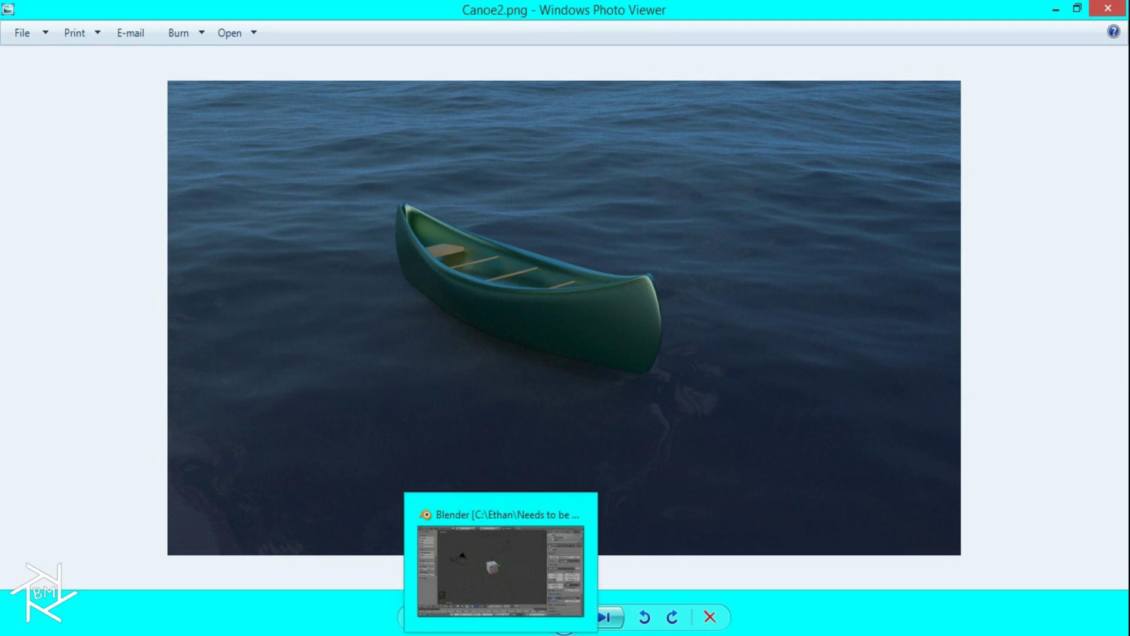
{"action": "left_click", "coordinate": [500, 569]}
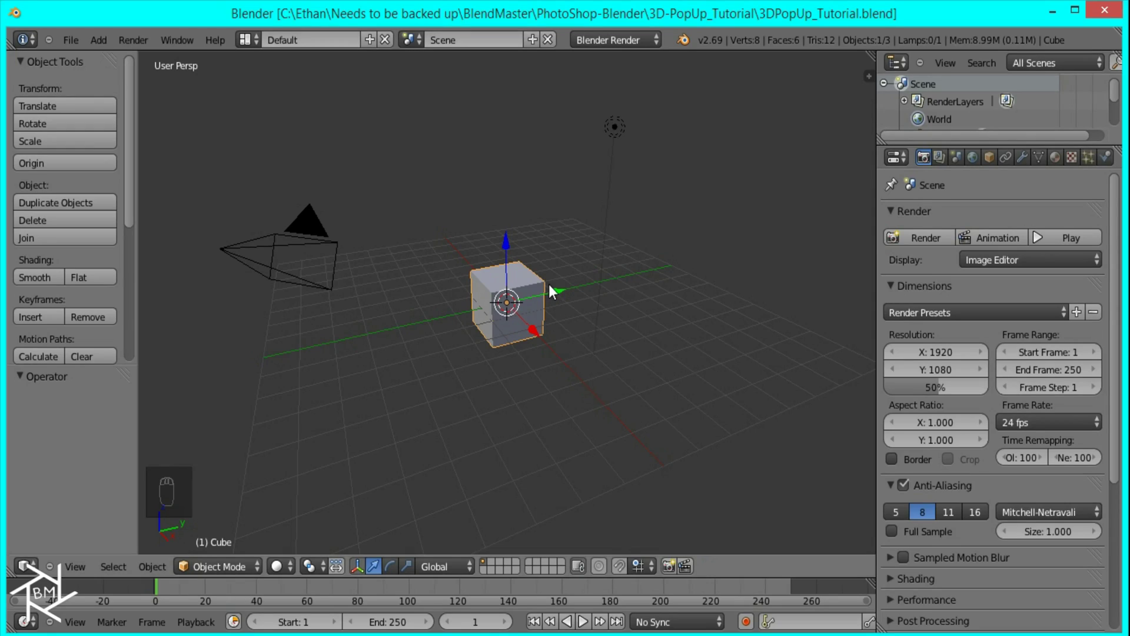
{"action": "right_click", "coordinate": [611, 130], "text": "shift"}
{"action": "key", "text": "x"}
{"action": "left_click", "coordinate": [610, 137]}
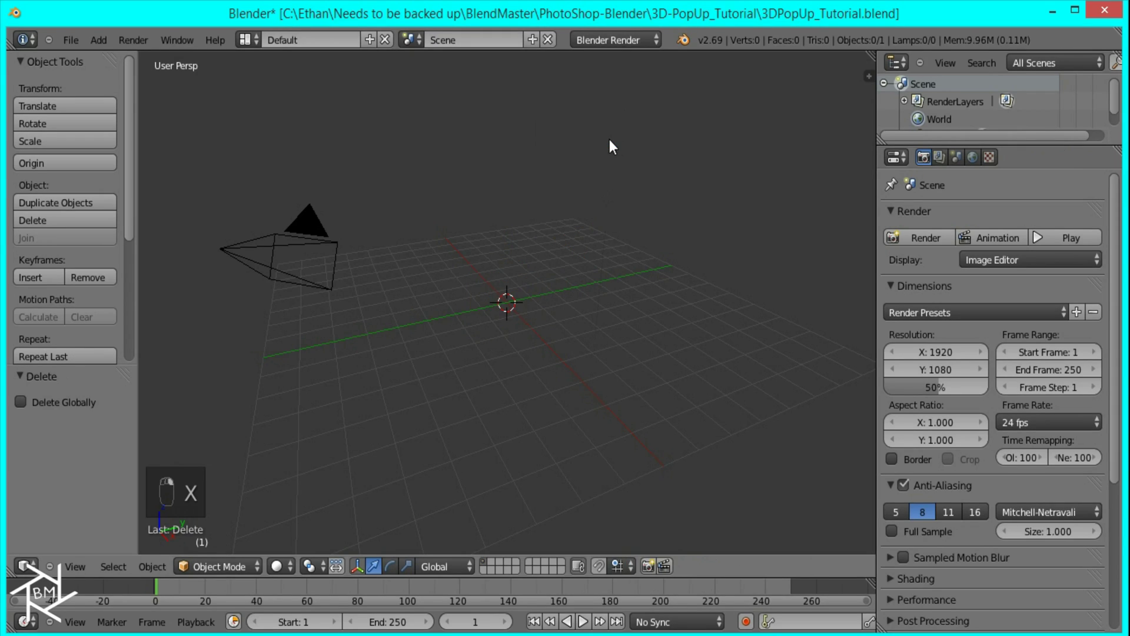
{"action": "key", "text": "KP_7"}
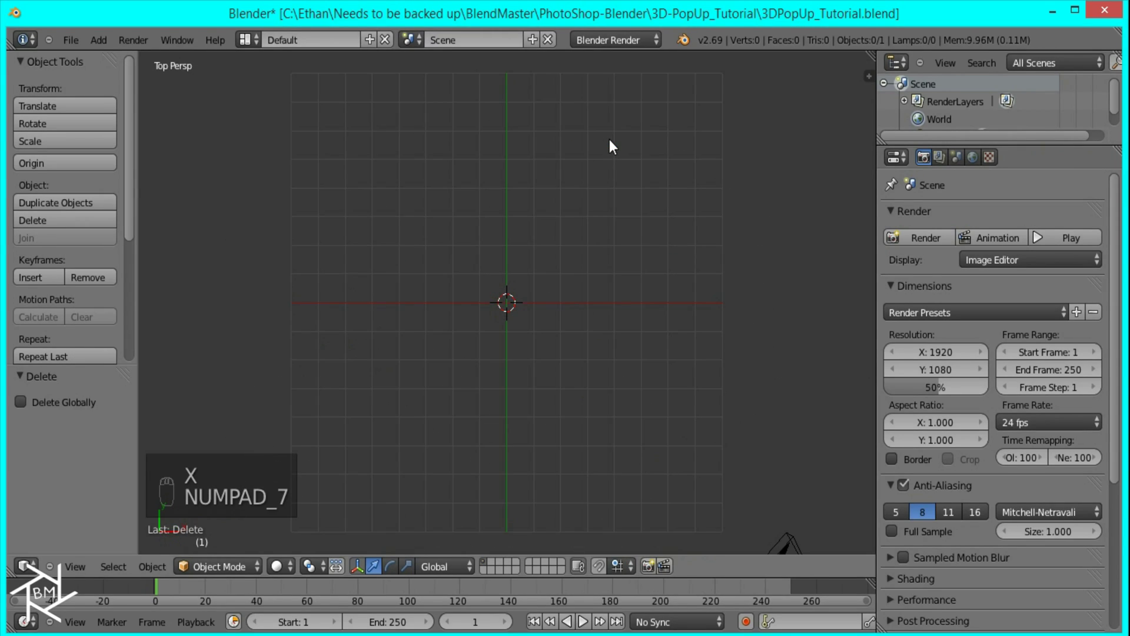
{"action": "key", "text": "KP_5"}
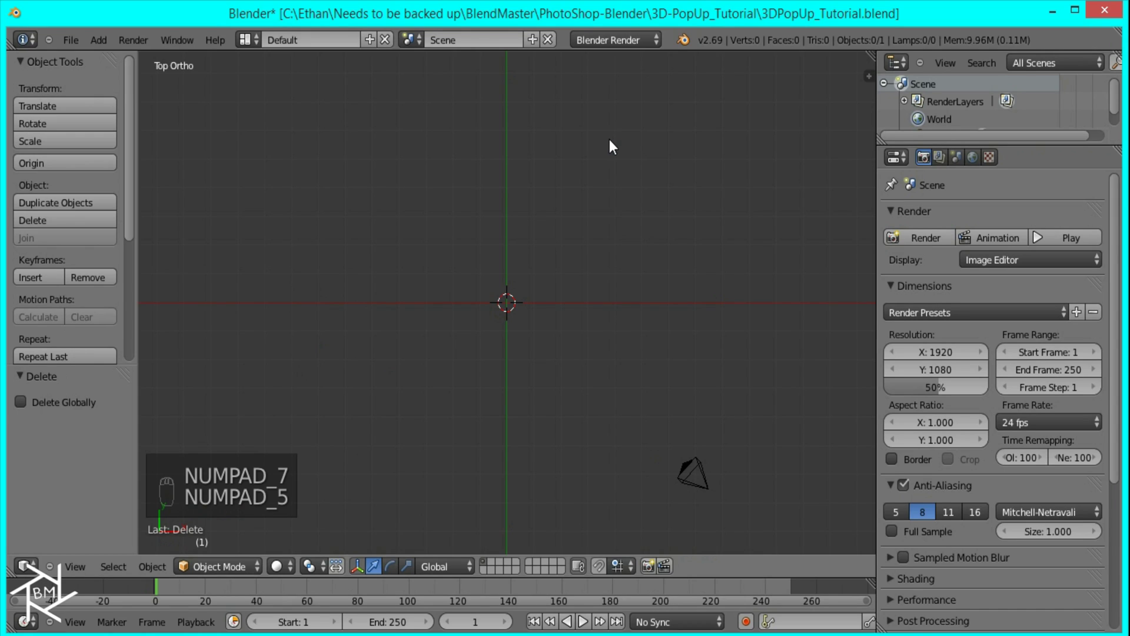
Step: Add a plane, tilt it about 16 degrees in Edit Mode, and move it up-left
{"action": "key", "text": "shift+a"}
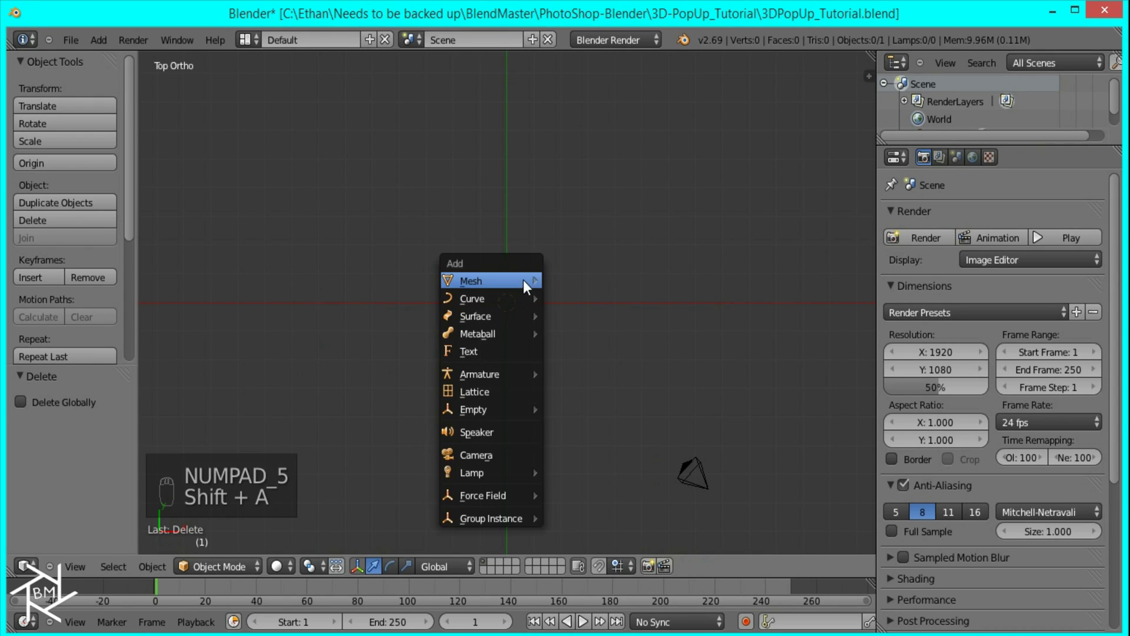
{"action": "mouse_move", "coordinate": [524, 280]}
{"action": "left_click", "coordinate": [612, 277]}
{"action": "scroll", "coordinate": [593, 279], "scroll_direction": "up", "scroll_amount": 7}
{"action": "key", "text": "Tab"}
{"action": "key", "text": "r"}
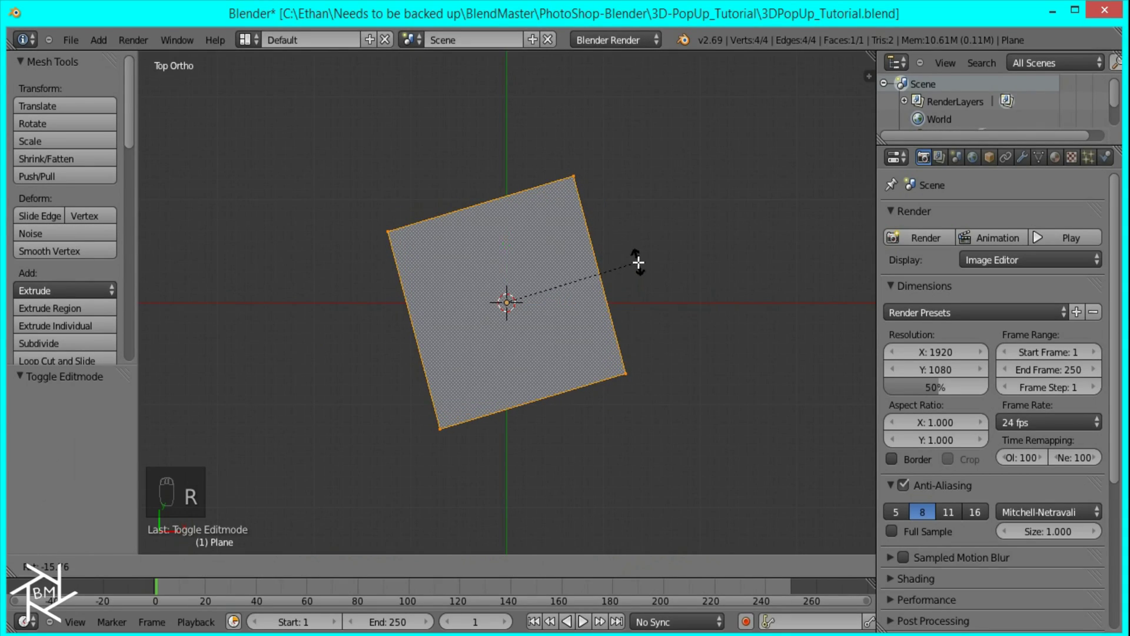
{"action": "left_click", "coordinate": [640, 264]}
{"action": "key", "text": "g"}
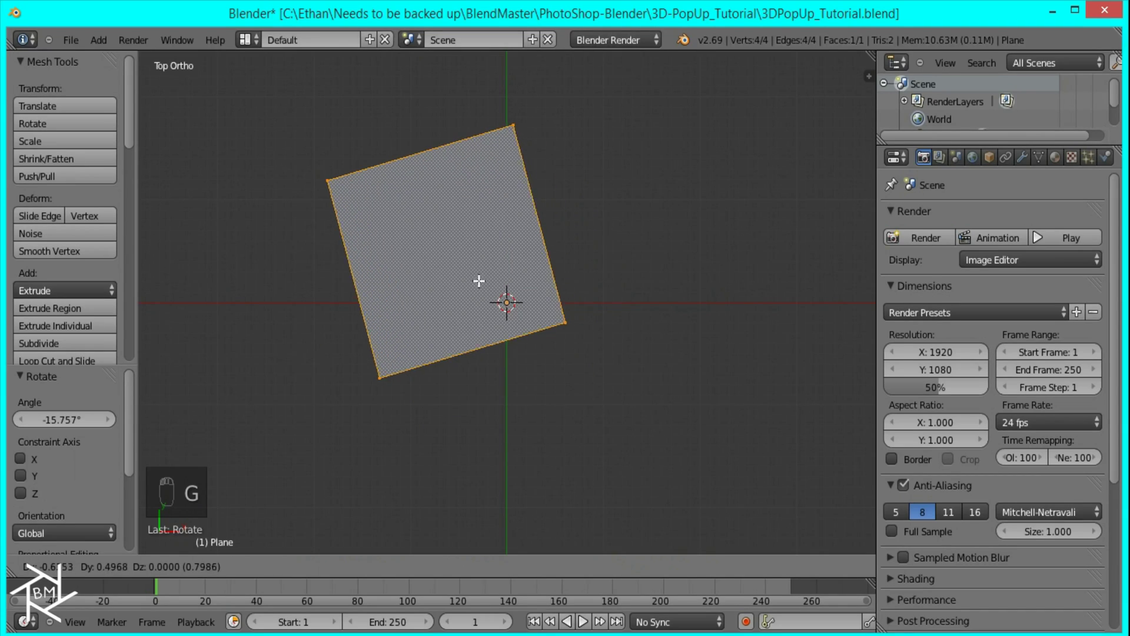
{"action": "left_click", "coordinate": [468, 277]}
Step: Duplicate the square overlapping down-right, tilted about 53 degrees, then view the pop-up reference
{"action": "key", "text": "shift+d"}
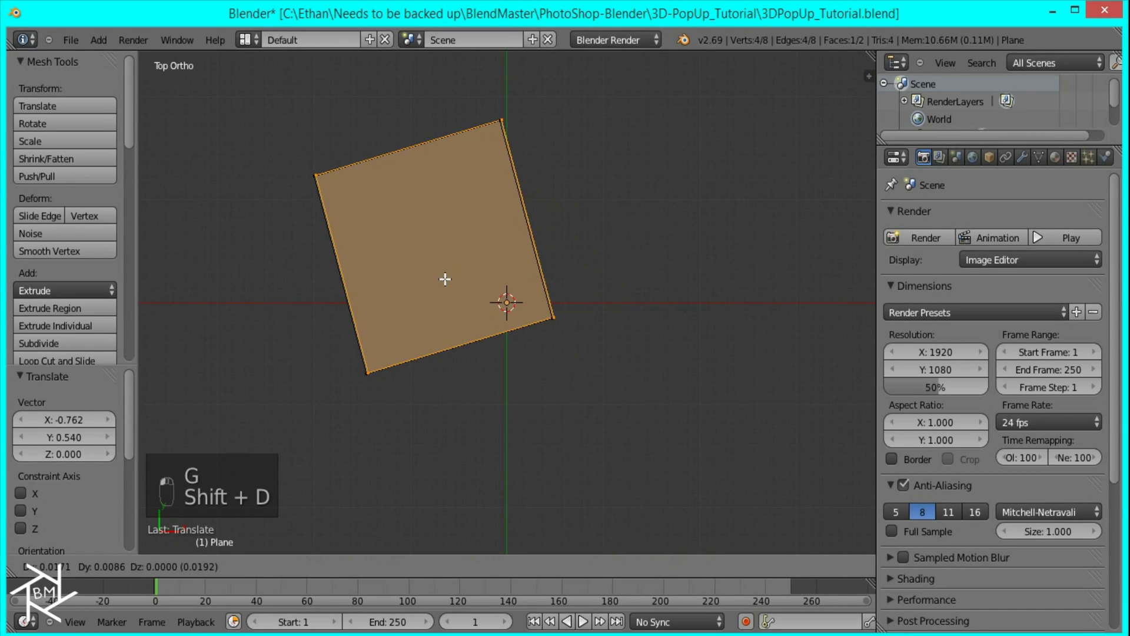
{"action": "left_click", "coordinate": [540, 301]}
{"action": "key", "text": "r"}
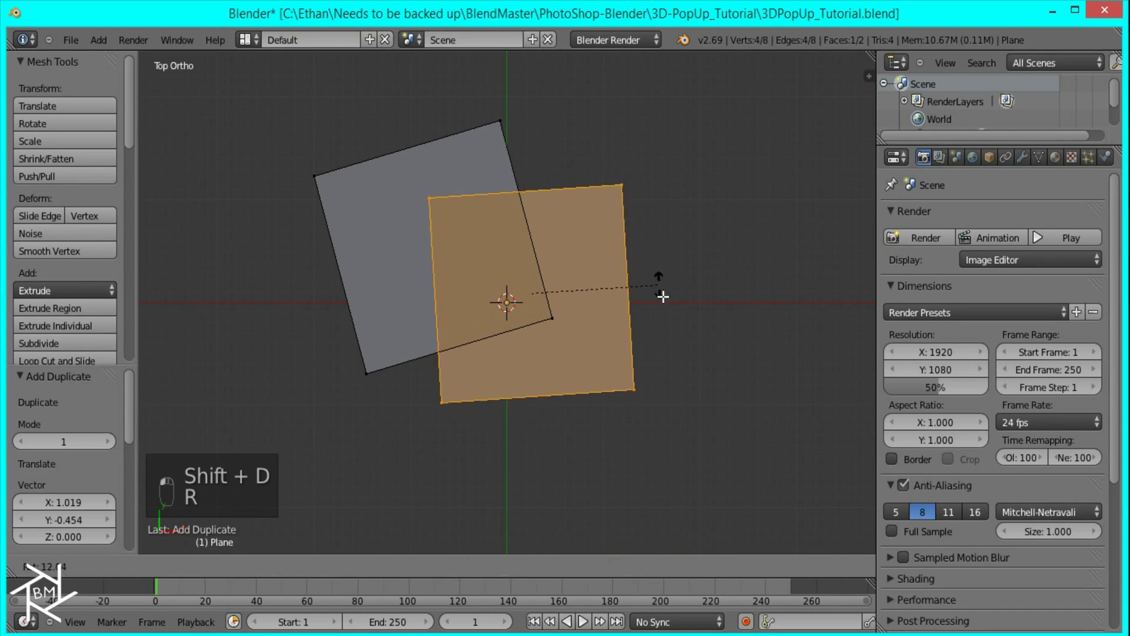
{"action": "left_click", "coordinate": [651, 388]}
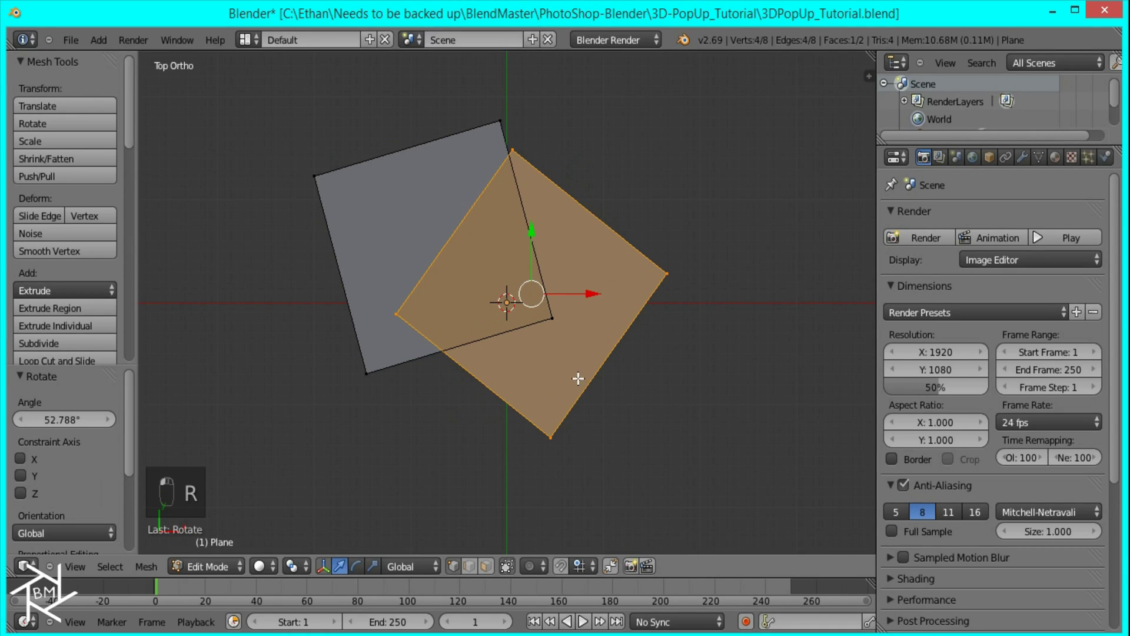
{"action": "key", "text": "g"}
{"action": "left_click", "coordinate": [598, 380]}
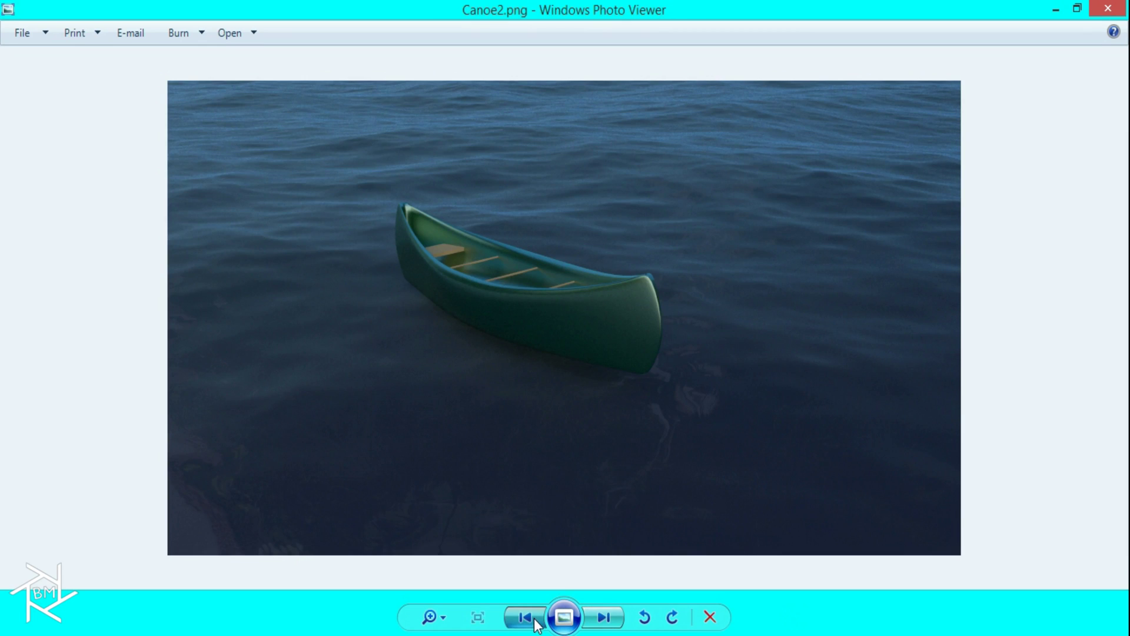
{"action": "left_click", "coordinate": [589, 606]}
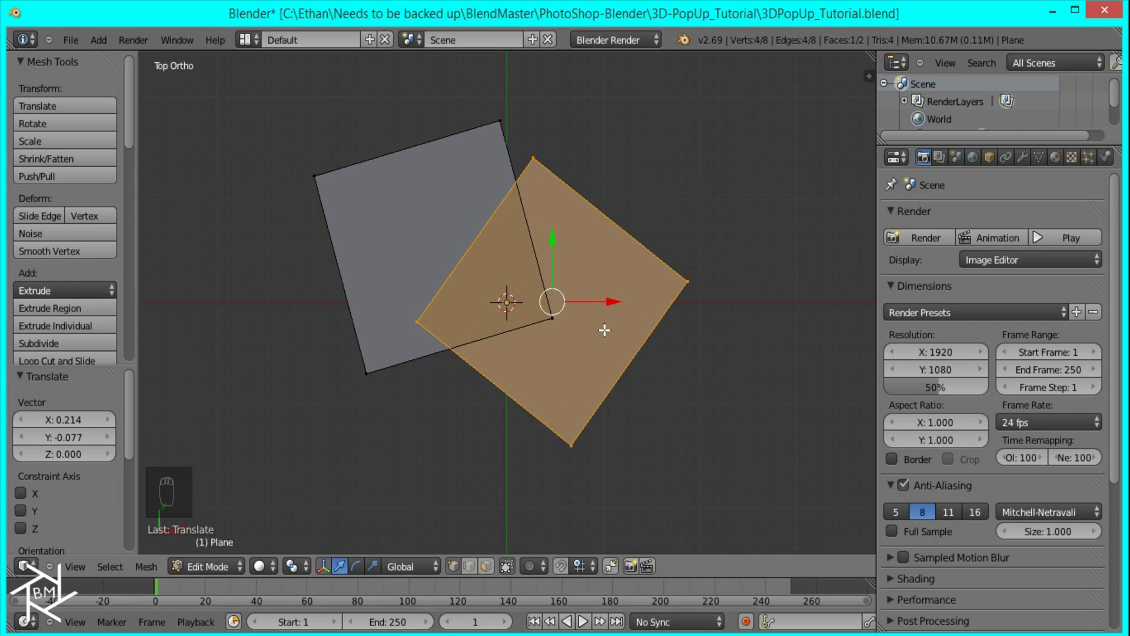
Step: From the front view, lower the copied square slightly along Z below the first
{"action": "key", "text": "KP_1"}
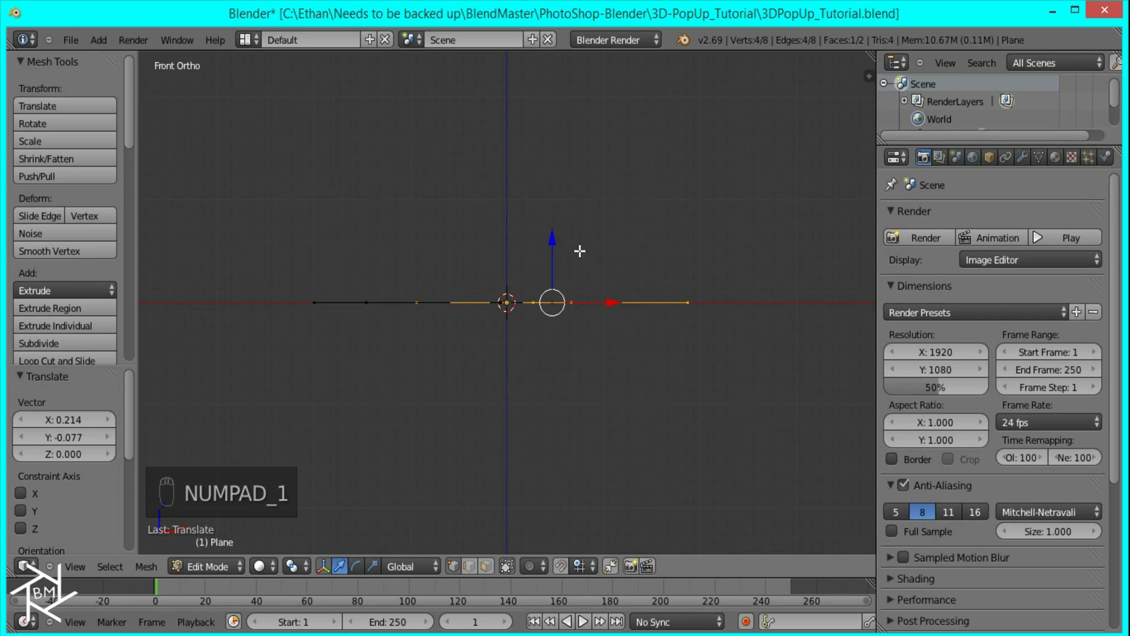
{"action": "key", "text": "g"}
{"action": "key", "text": "z"}
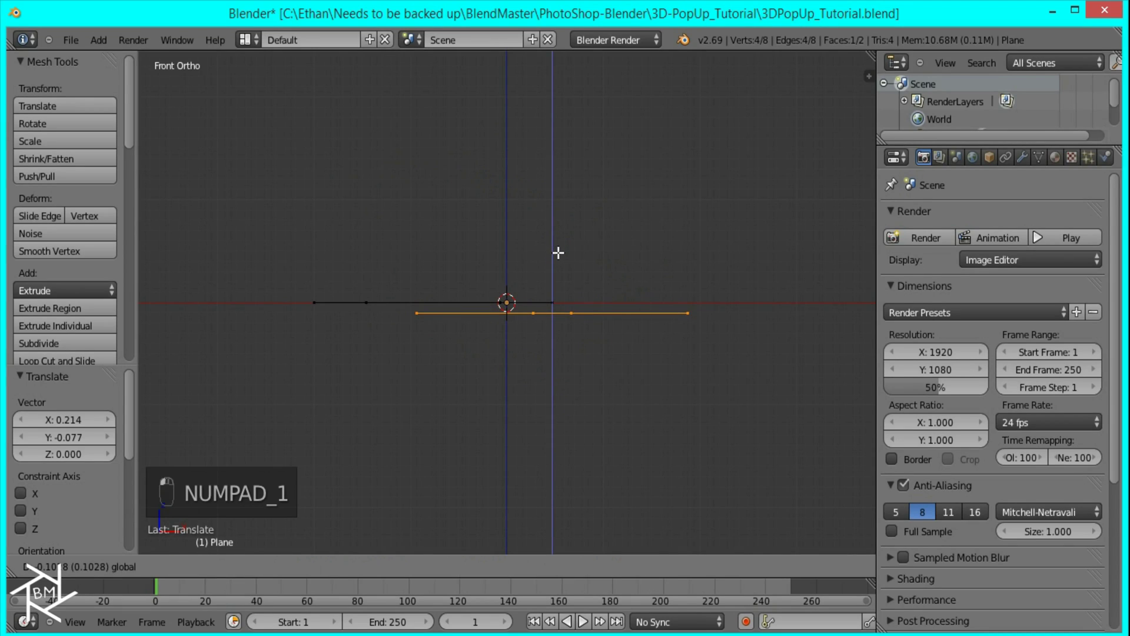
{"action": "left_click", "coordinate": [557, 251]}
{"action": "scroll", "coordinate": [558, 271], "scroll_direction": "up", "scroll_amount": 2}
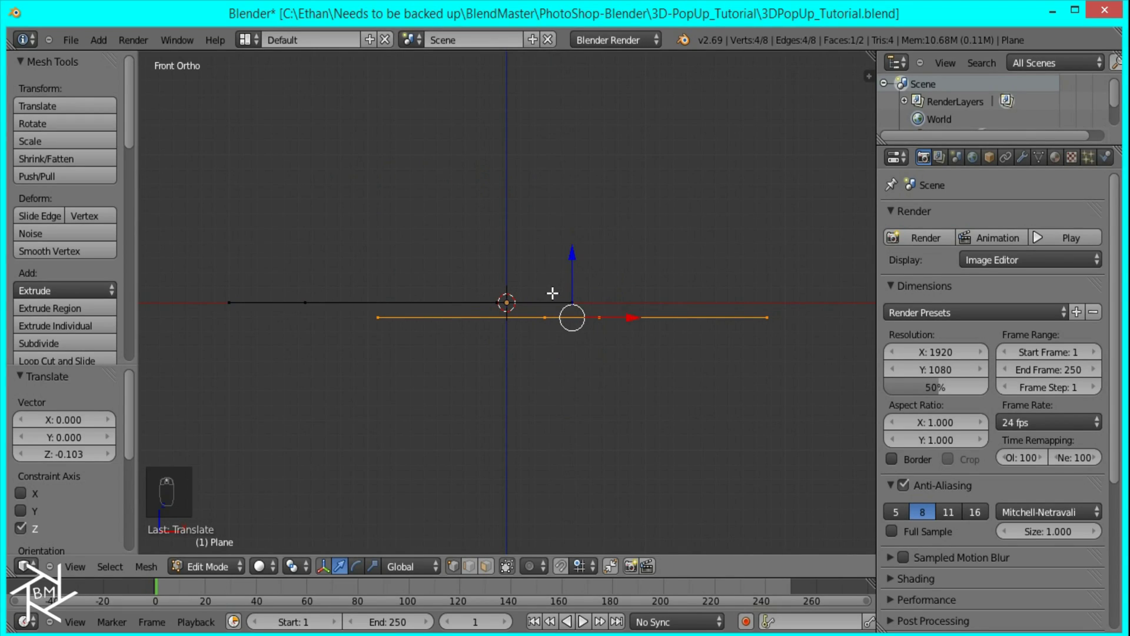
Step: In Object Mode wireframe, duplicate the pair as Plane.001 just 0.054 units below
{"action": "key", "text": "Tab"}
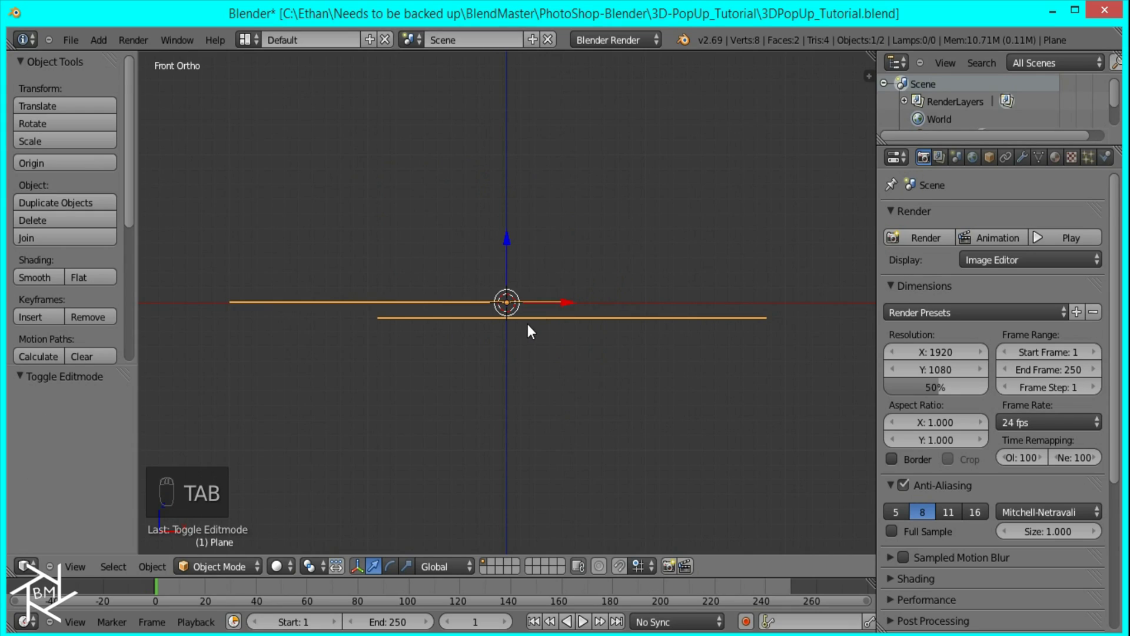
{"action": "key", "text": "z"}
{"action": "key", "text": "shift+d"}
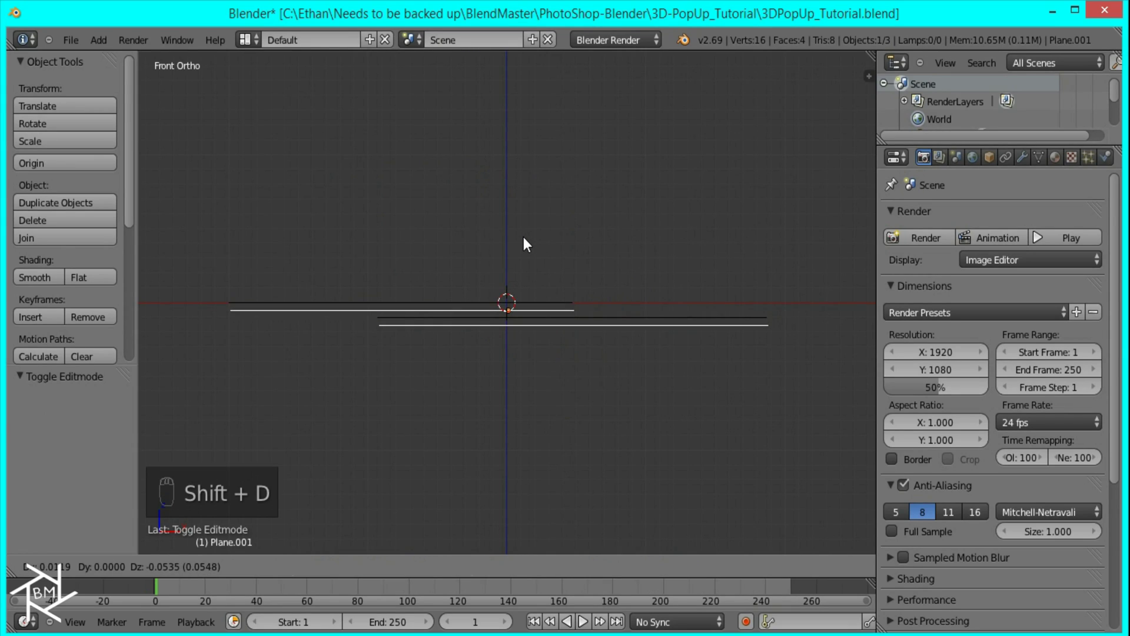
{"action": "left_click", "coordinate": [524, 237]}
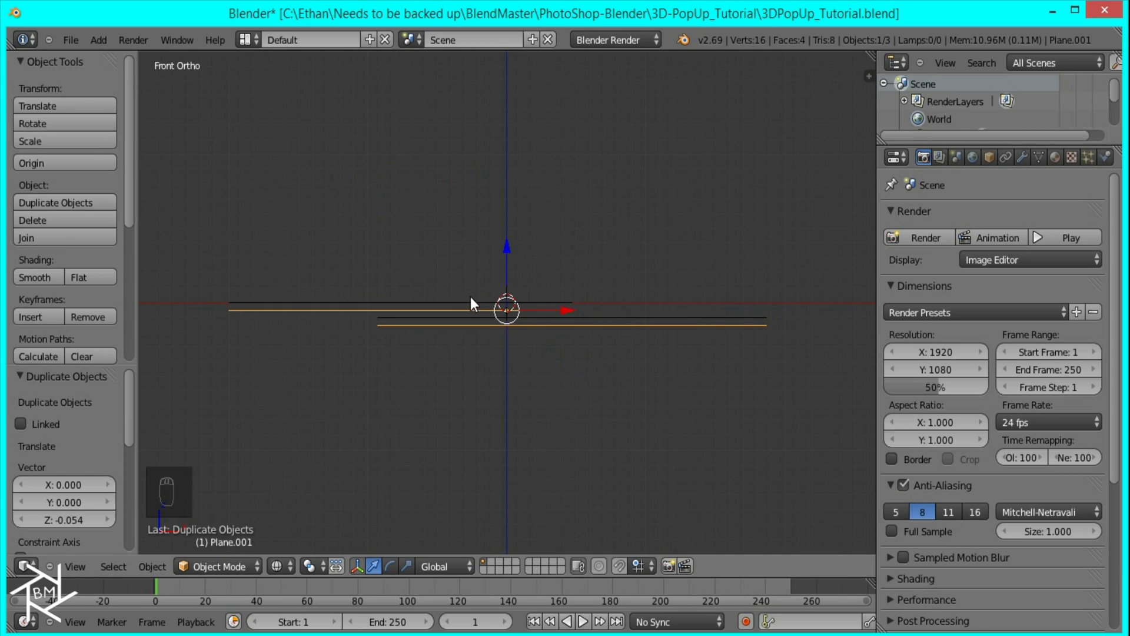
{"action": "middle_click_drag", "start_coordinate": [666, 254], "coordinate": [663, 287]}
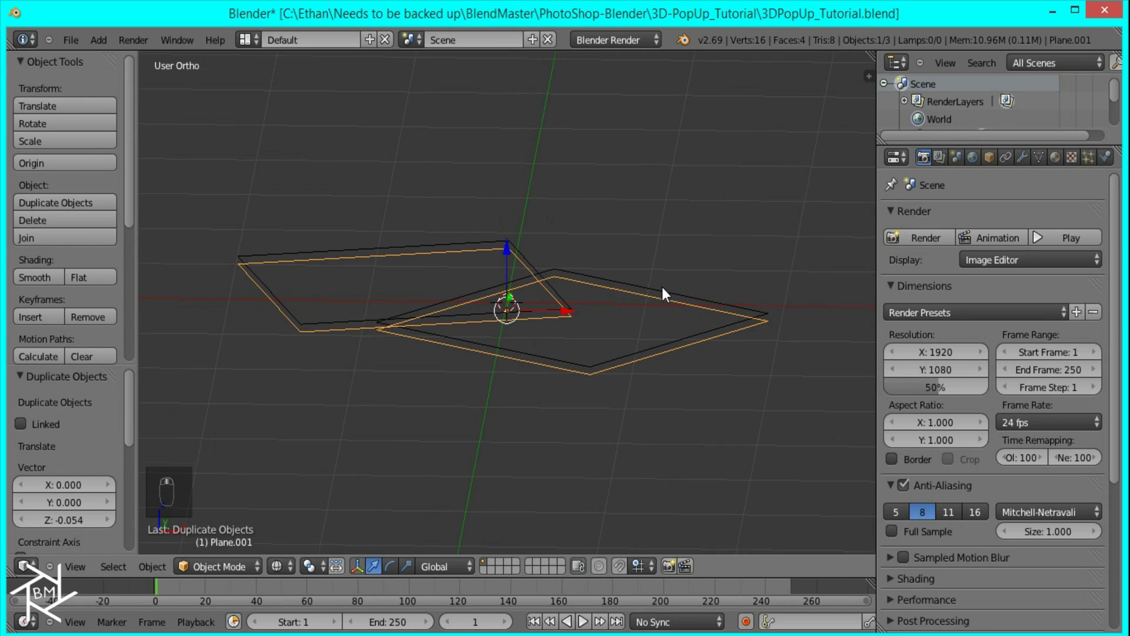
Step: Scale both faces of Plane.001 around Individual Origins to form borders, then exit Edit Mode
{"action": "key", "text": "KP_7"}
{"action": "key", "text": "Tab"}
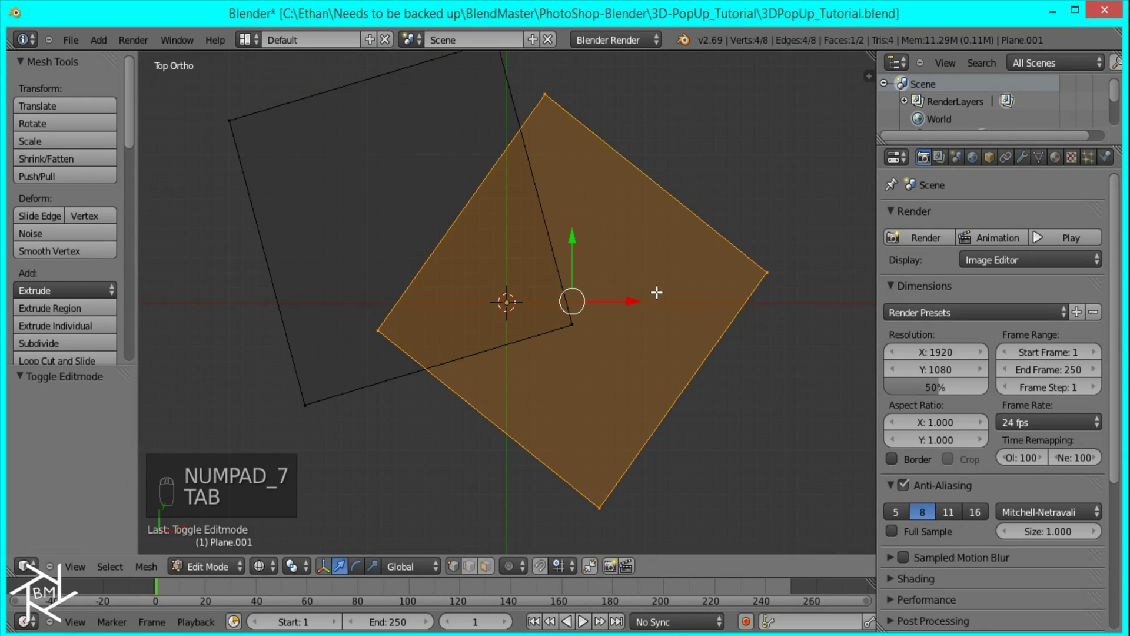
{"action": "key", "text": "a"}
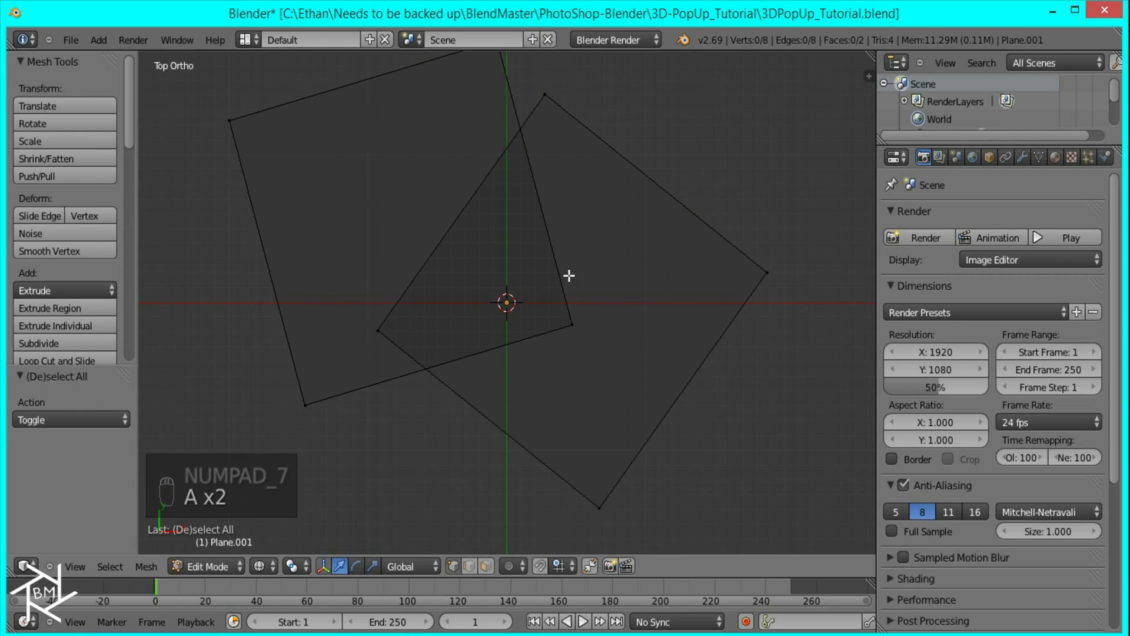
{"action": "key", "text": "a"}
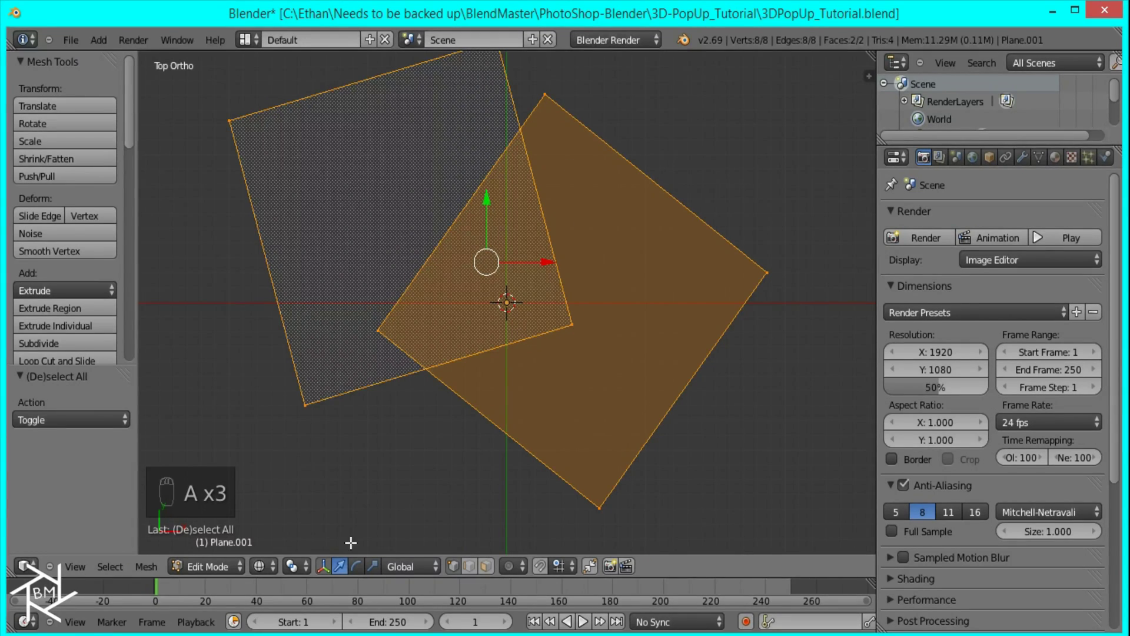
{"action": "left_click", "coordinate": [291, 566]}
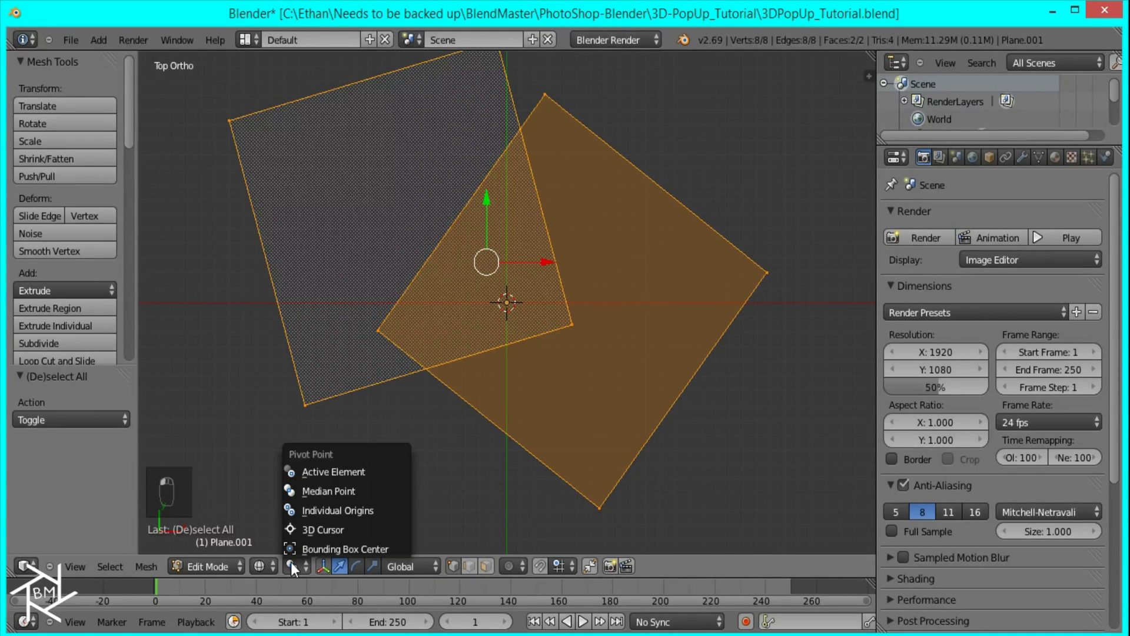
{"action": "left_click", "coordinate": [305, 510]}
{"action": "key", "text": "s"}
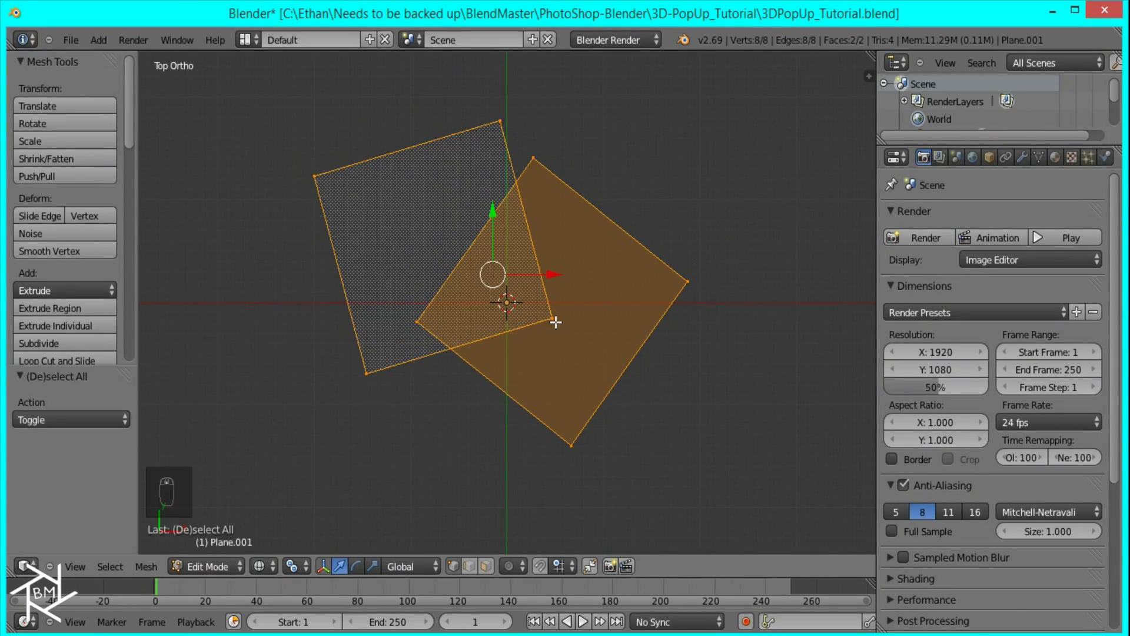
{"action": "type", "text": "s"}
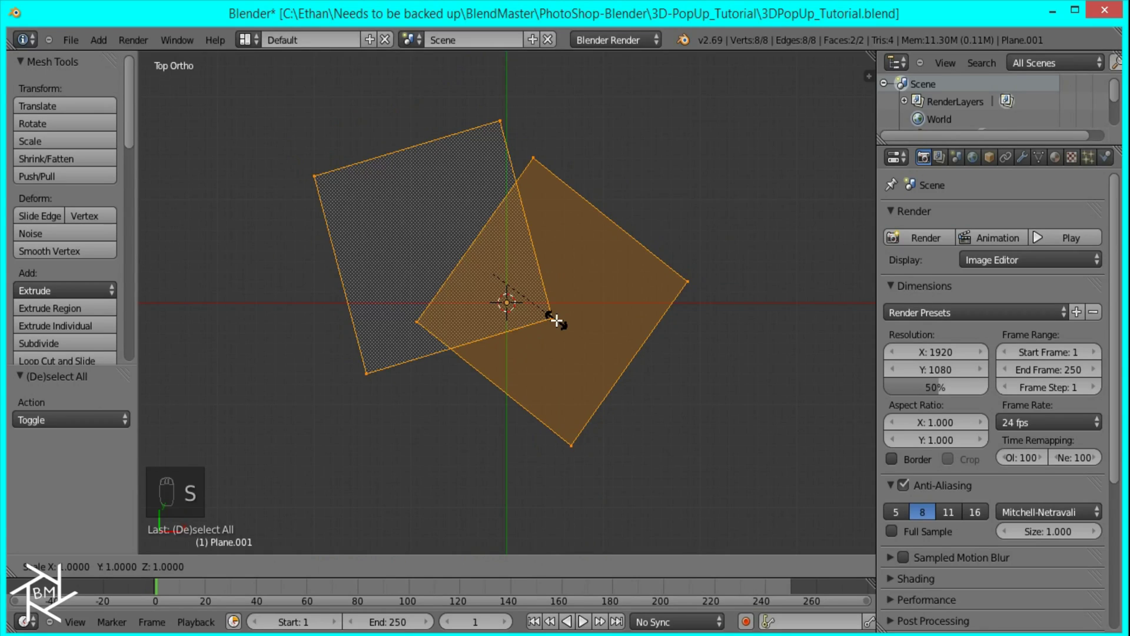
{"action": "type", "text": "1"}
{"action": "key", "text": "Return"}
{"action": "key", "text": "Tab"}
Step: Give Plane.001 a shadeless Material.001 with a light grey (0.627) diffuse colour
{"action": "scroll", "coordinate": [557, 322], "scroll_direction": "up", "scroll_amount": 2}
{"action": "key", "text": "z"}
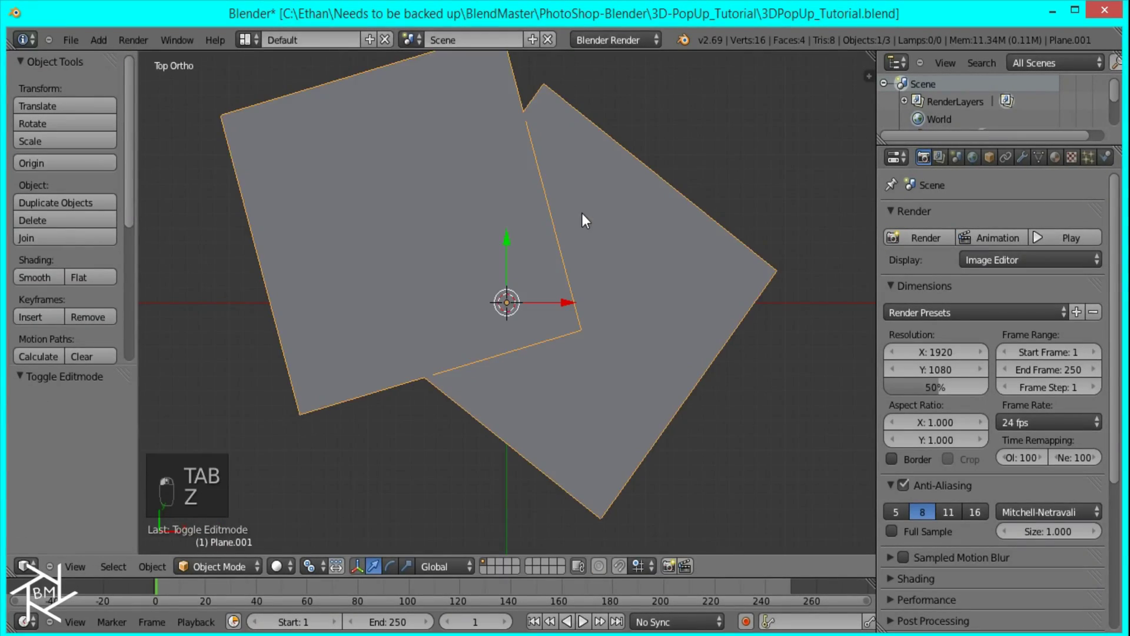
{"action": "middle_click_drag", "start_coordinate": [605, 295], "coordinate": [675, 294]}
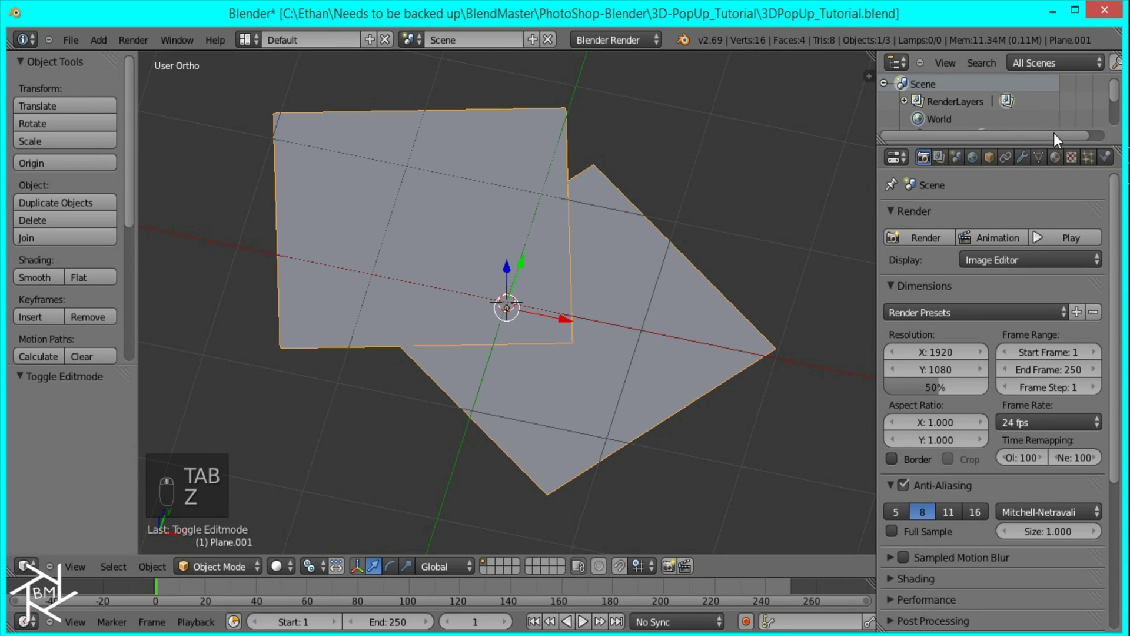
{"action": "left_click", "coordinate": [1055, 156]}
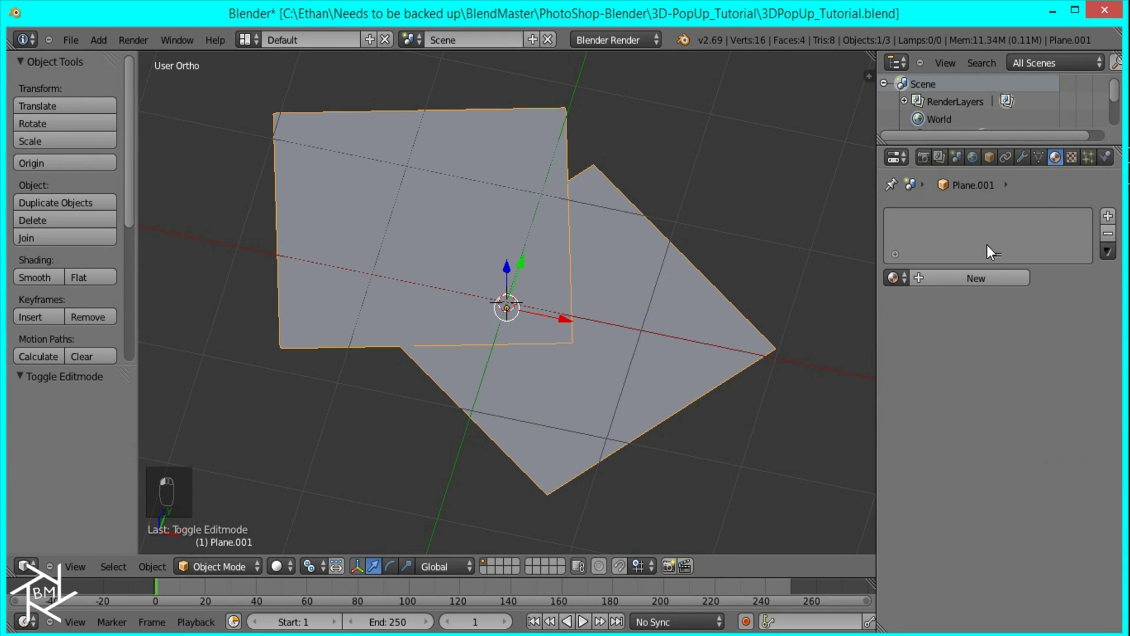
{"action": "left_click", "coordinate": [988, 281]}
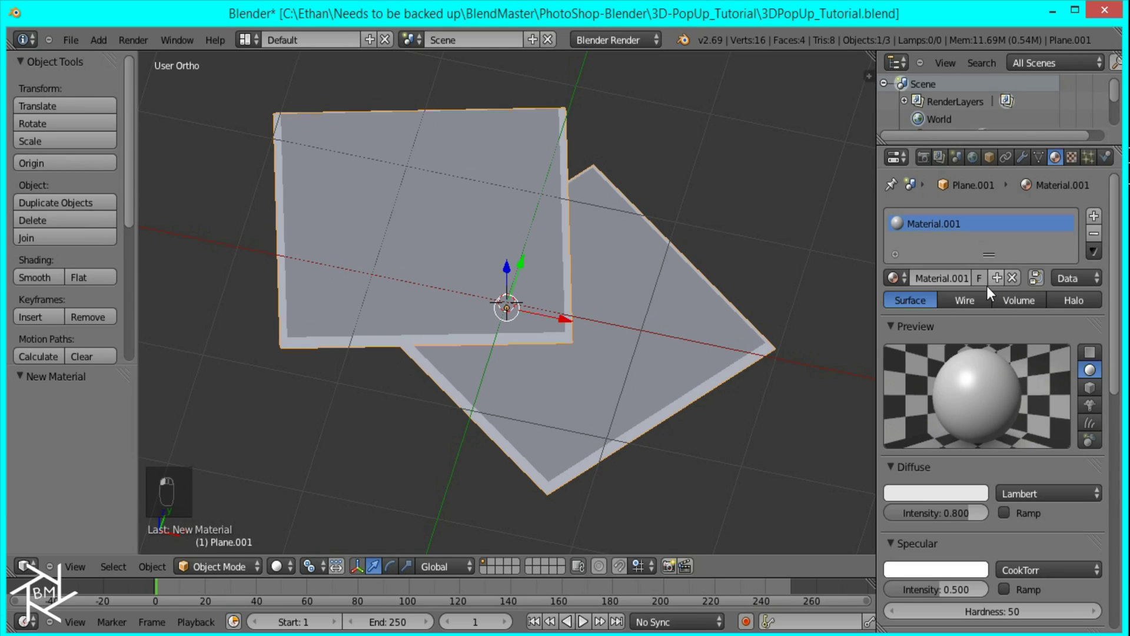
{"action": "scroll", "coordinate": [994, 527], "scroll_direction": "down", "scroll_amount": 4}
{"action": "left_click", "coordinate": [1027, 557]}
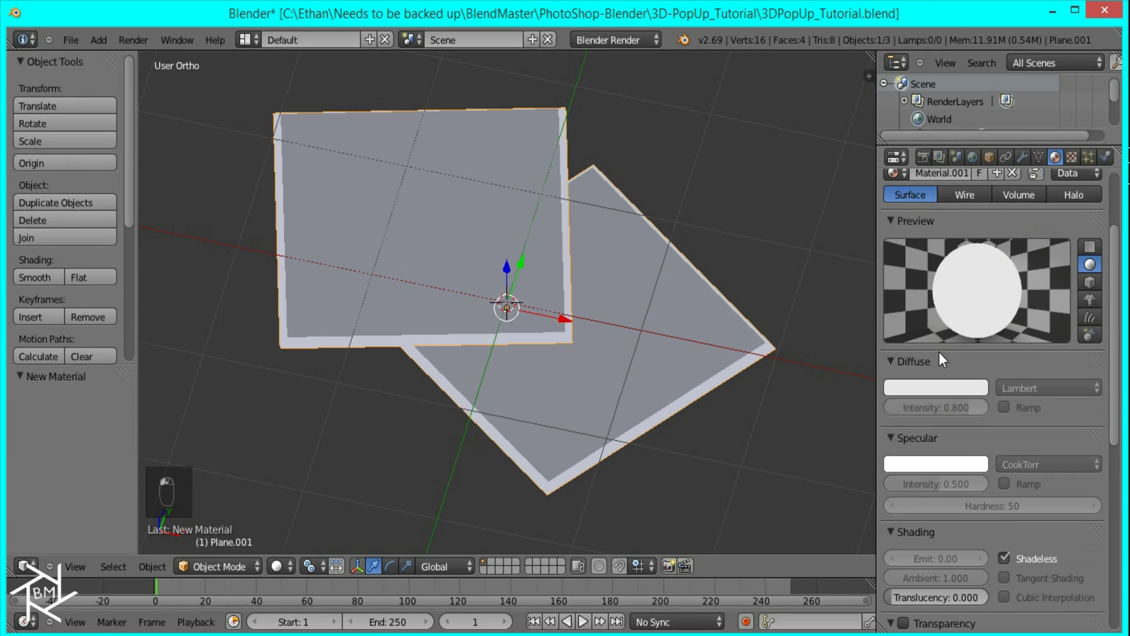
{"action": "left_click", "coordinate": [949, 387]}
{"action": "mouse_move", "coordinate": [977, 178]}
{"action": "left_mouse_down"}
{"action": "mouse_move", "coordinate": [974, 164]}
{"action": "mouse_move", "coordinate": [974, 174]}
{"action": "left_mouse_up"}
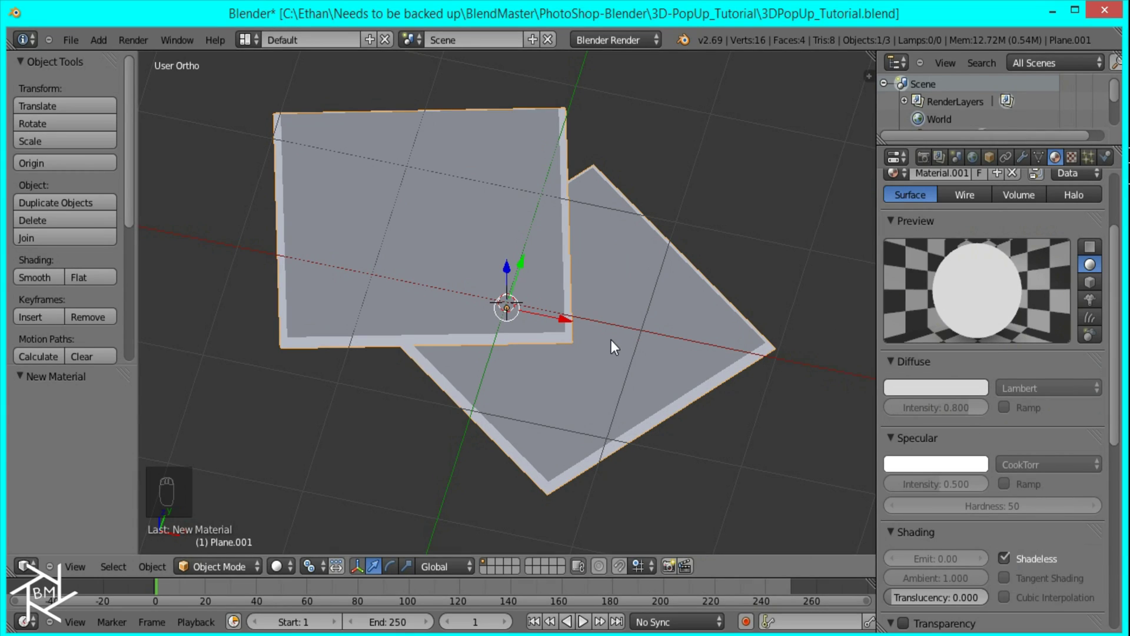
{"action": "key", "text": "KP_7"}
Step: Select Plane and give it a new shadeless material
{"action": "right_click", "coordinate": [510, 274]}
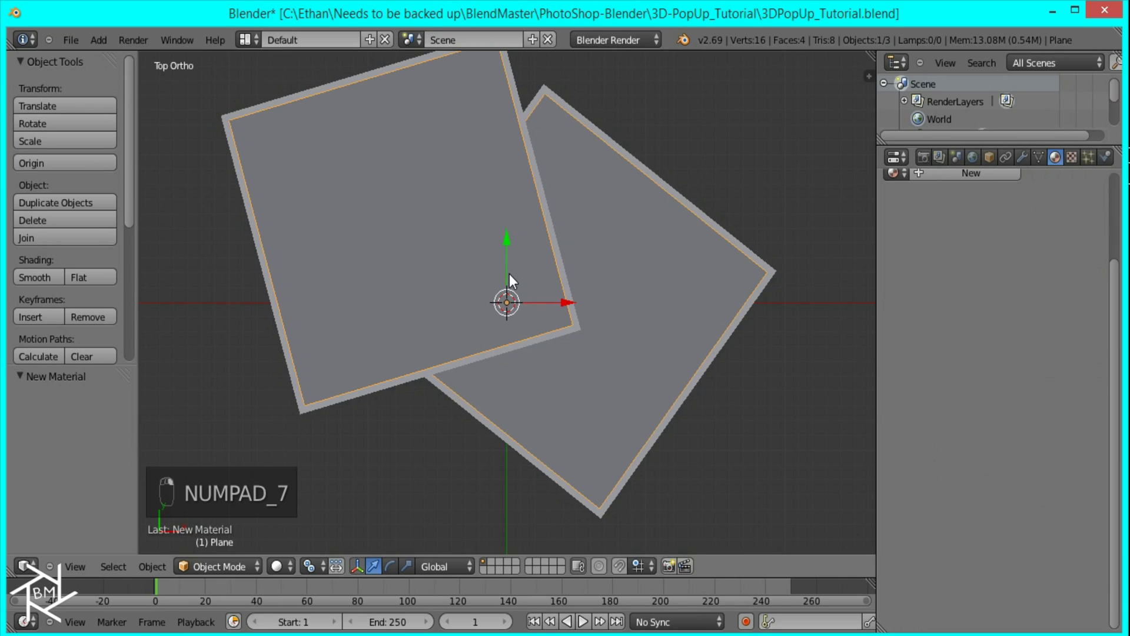
{"action": "scroll", "coordinate": [554, 266], "scroll_direction": "down", "scroll_amount": 2}
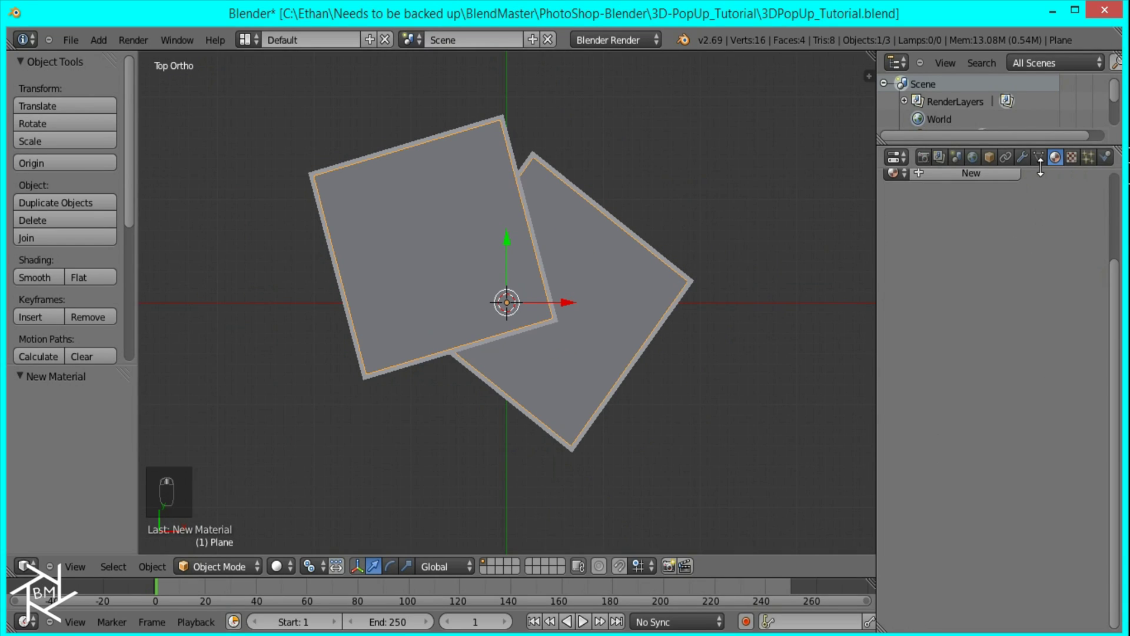
{"action": "left_click", "coordinate": [973, 277]}
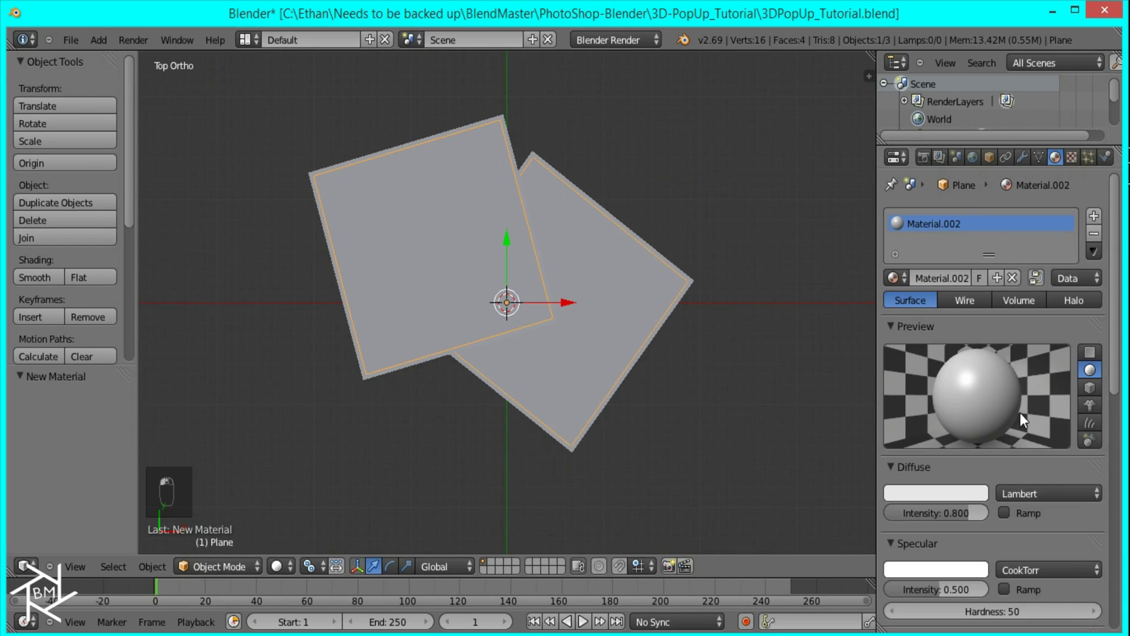
{"action": "scroll", "coordinate": [1023, 471], "scroll_direction": "down", "scroll_amount": 5}
{"action": "left_click", "coordinate": [1004, 557]}
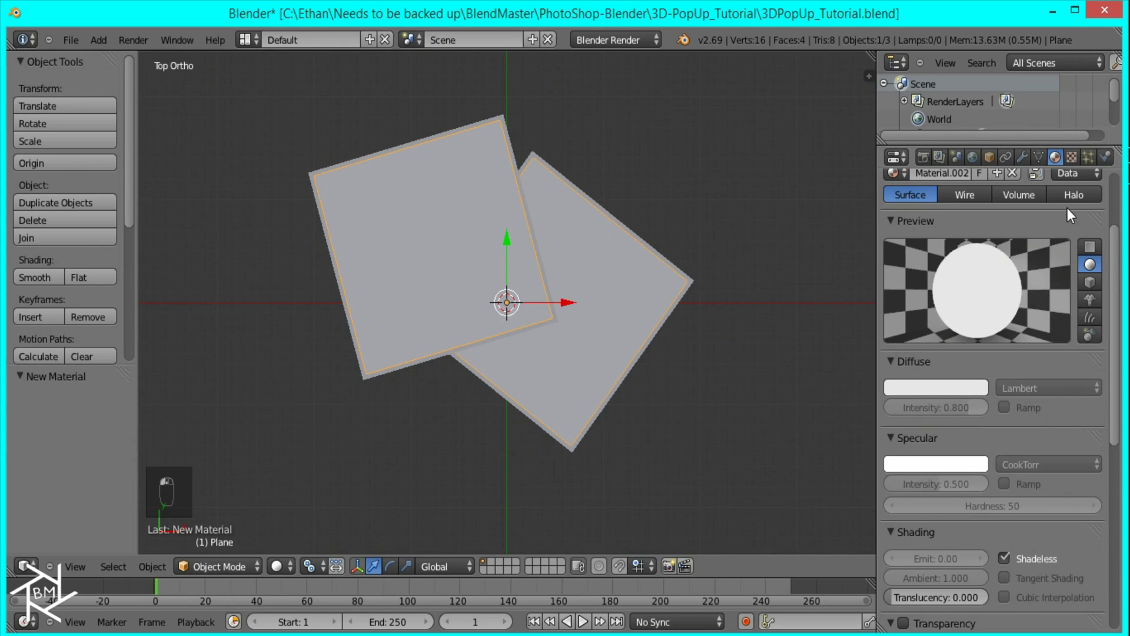
{"action": "scroll", "coordinate": [1071, 206], "scroll_direction": "up", "scroll_amount": 5}
Step: Add an Image or Movie texture loading Canoe2.png, mapped with UV coordinates
{"action": "left_click", "coordinate": [1072, 156]}
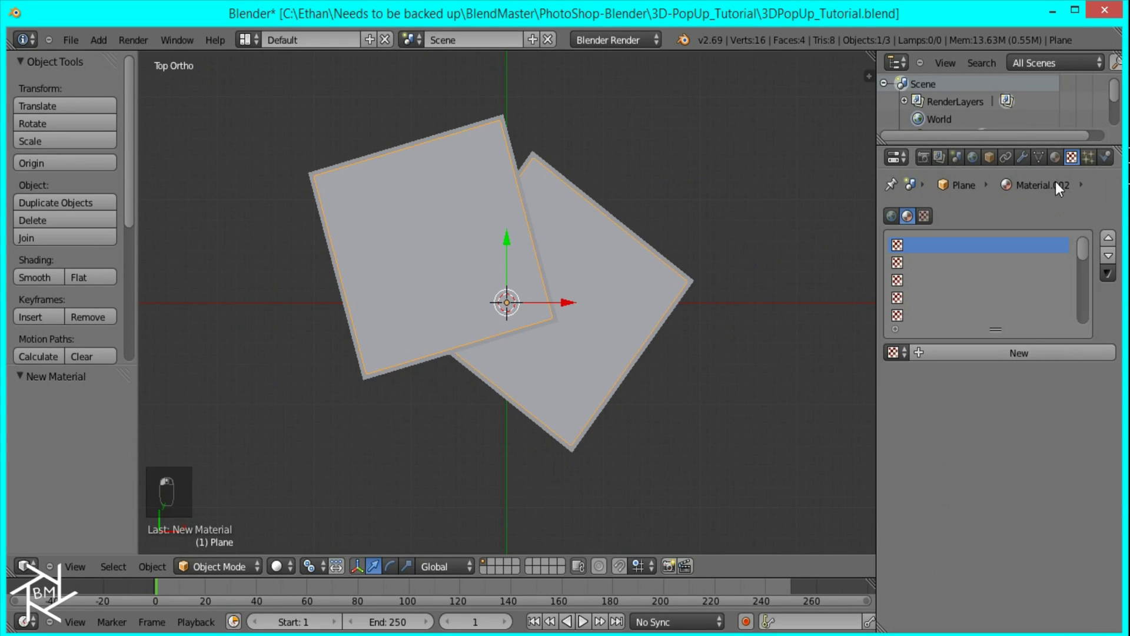
{"action": "left_click", "coordinate": [1026, 355]}
{"action": "left_click", "coordinate": [994, 373]}
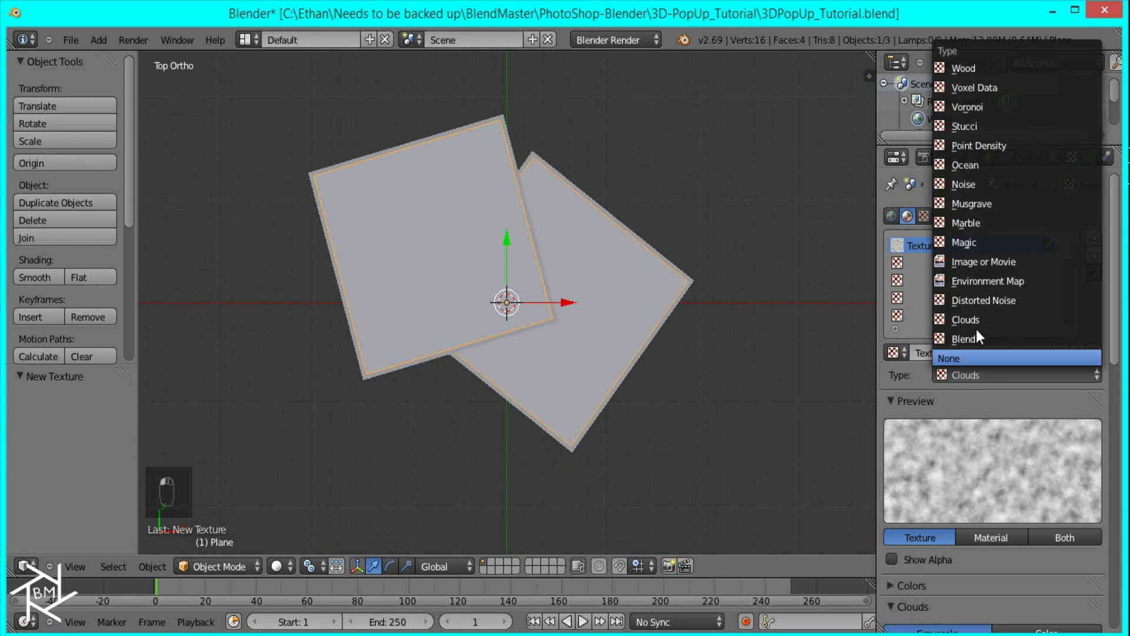
{"action": "left_click", "coordinate": [992, 262]}
{"action": "scroll", "coordinate": [994, 450], "scroll_direction": "down", "scroll_amount": 6}
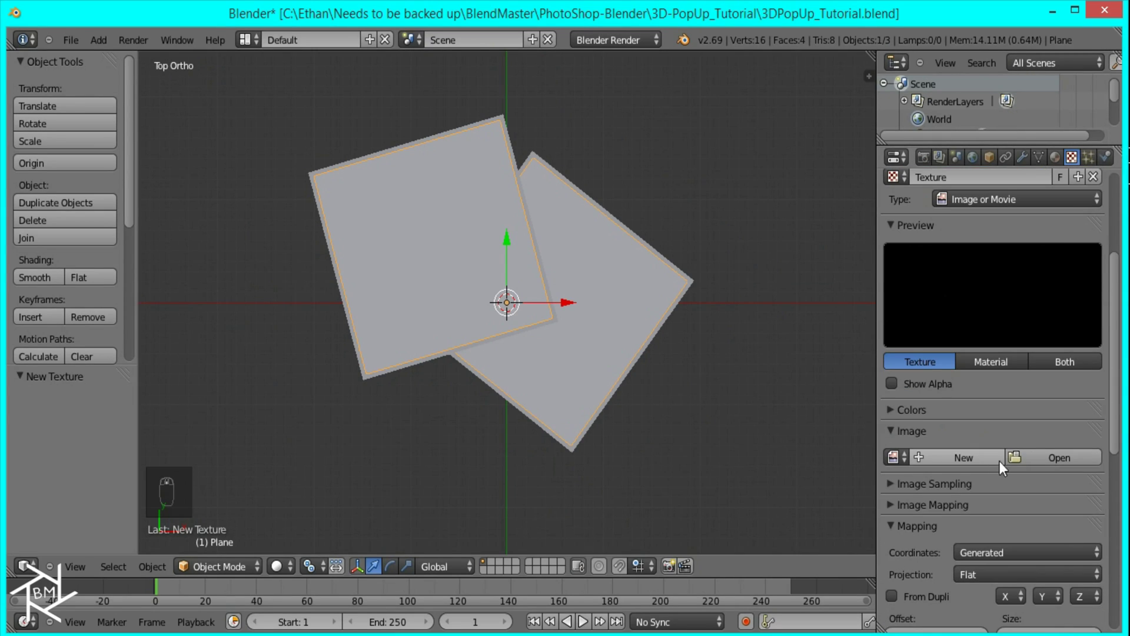
{"action": "left_click", "coordinate": [1033, 457]}
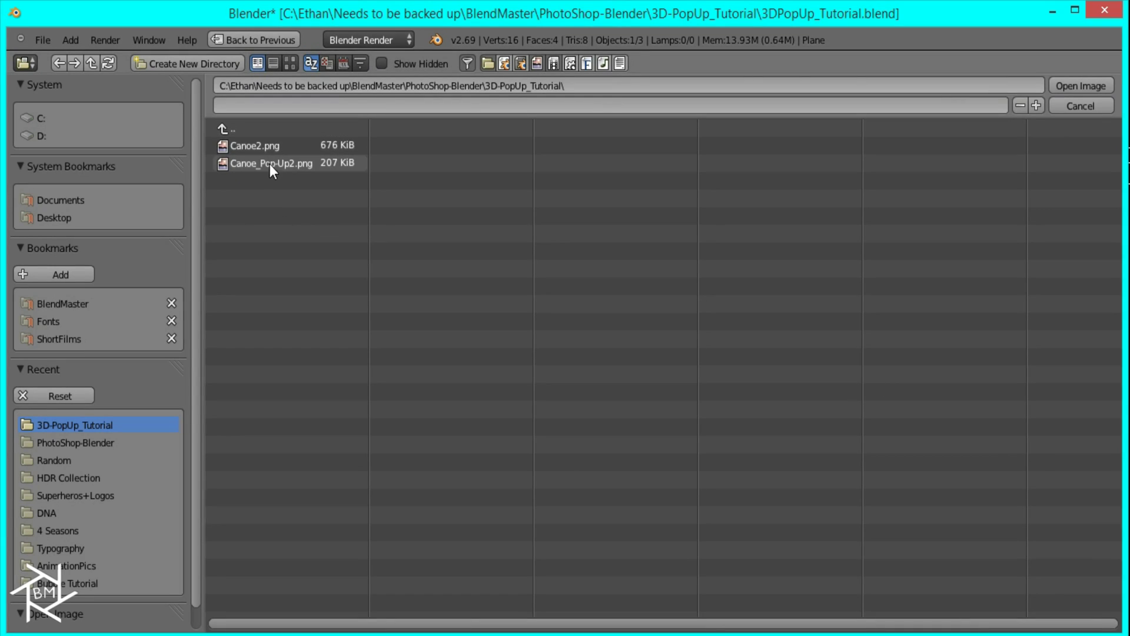
{"action": "double_click", "coordinate": [264, 143]}
{"action": "scroll", "coordinate": [1078, 477], "scroll_direction": "down", "scroll_amount": 10}
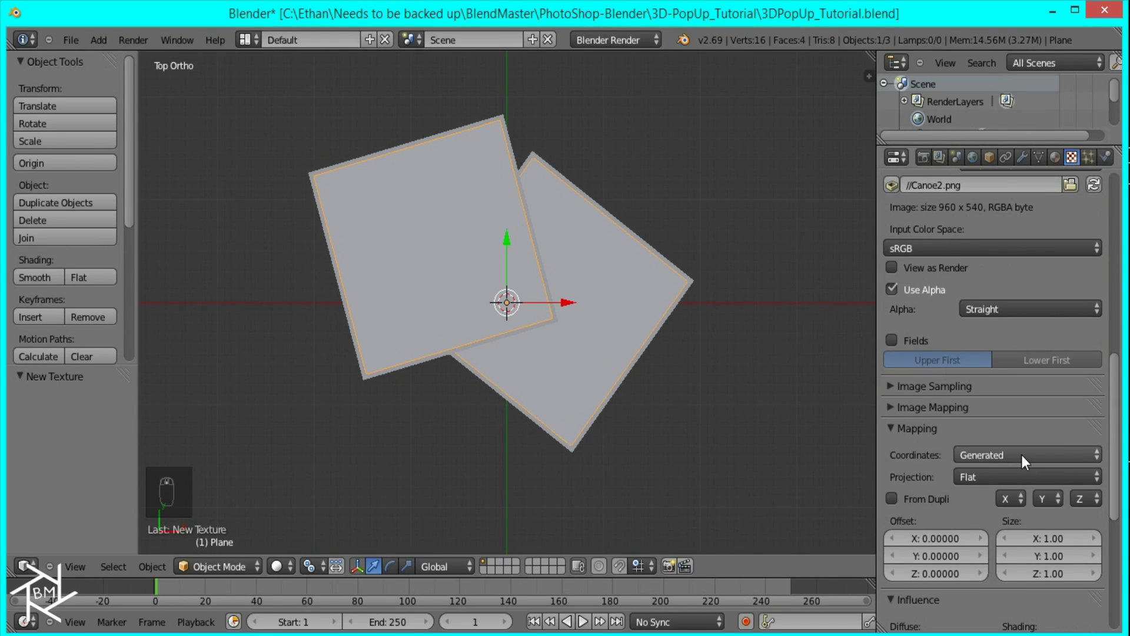
{"action": "left_click", "coordinate": [1022, 454]}
{"action": "left_click", "coordinate": [985, 376]}
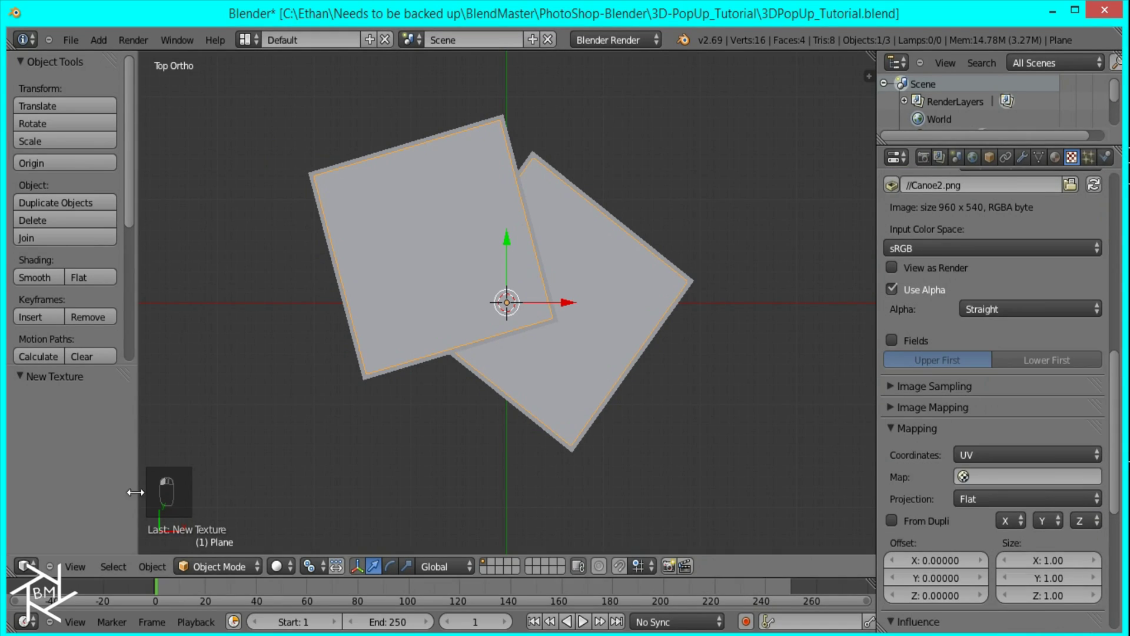
Step: Split off a left area and make it a UV/Image Editor
{"action": "left_click_drag", "start_coordinate": [10, 574], "coordinate": [315, 562]}
{"action": "left_click", "coordinate": [24, 566]}
{"action": "left_click", "coordinate": [59, 439]}
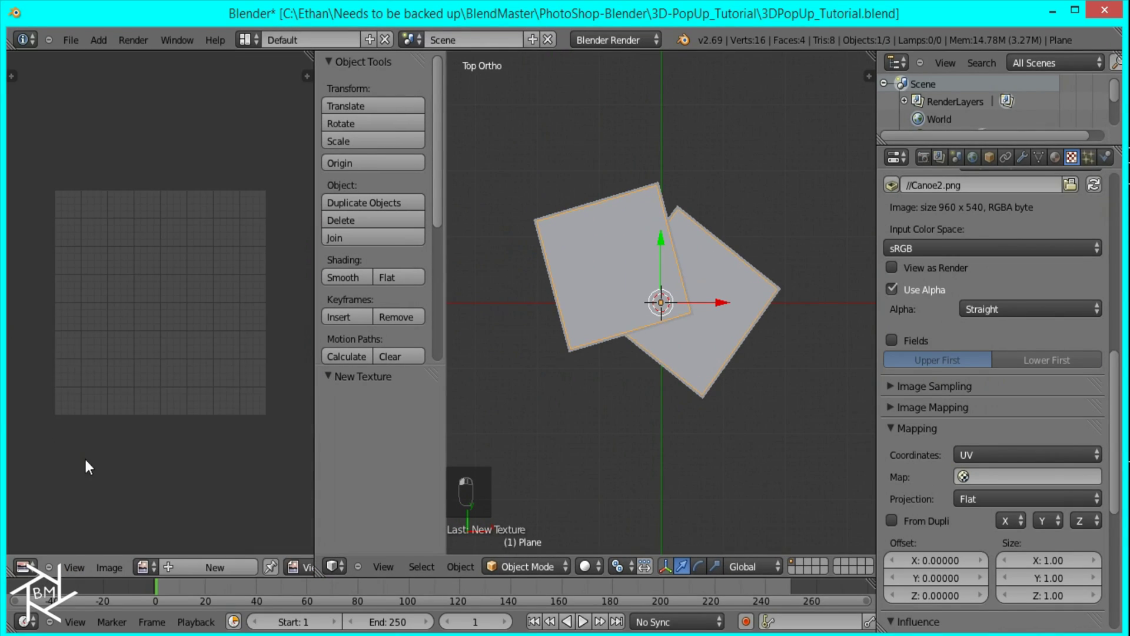
{"action": "left_click", "coordinate": [144, 566]}
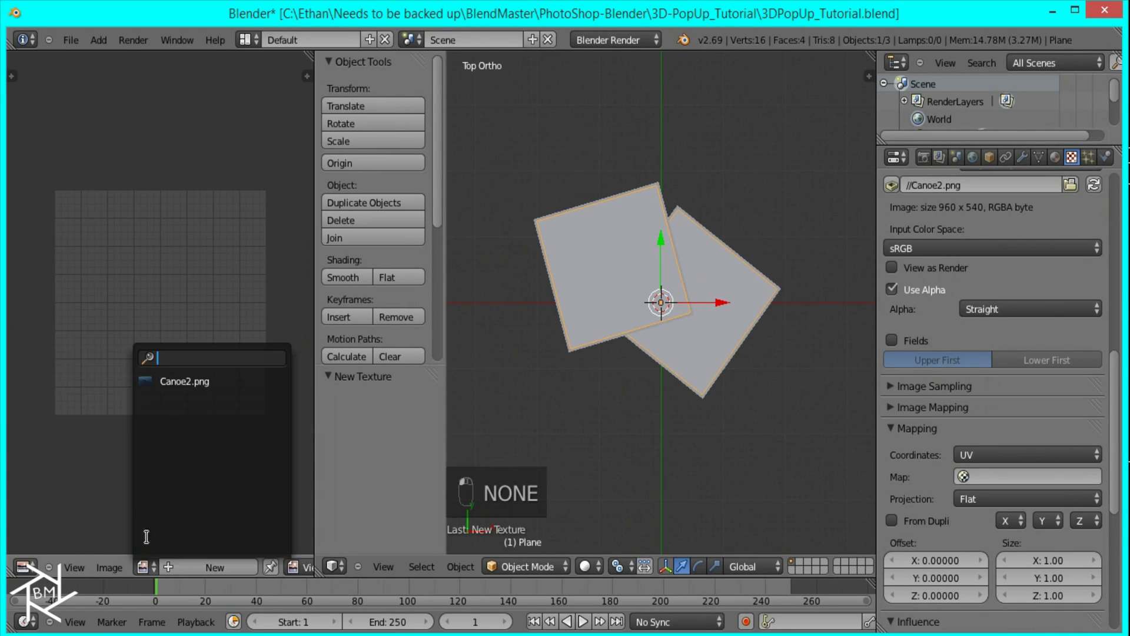
Step: Show Canoe2.png in the image editor and set viewport shading to Texture
{"action": "left_click", "coordinate": [177, 380]}
{"action": "scroll", "coordinate": [188, 388], "scroll_direction": "down", "scroll_amount": 2}
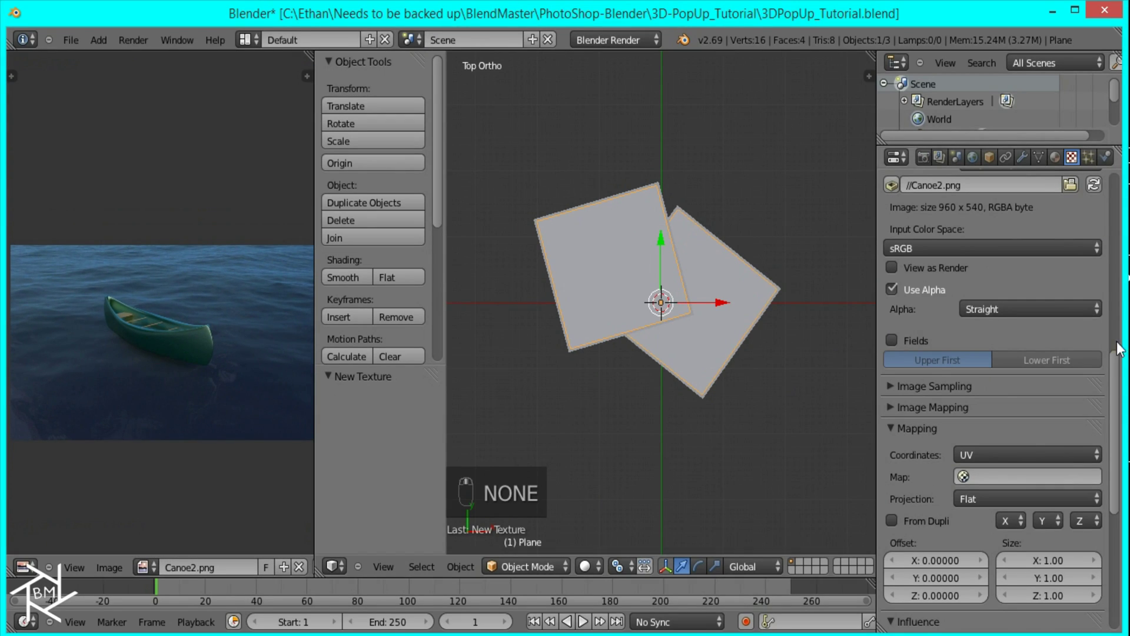
{"action": "scroll", "coordinate": [722, 387], "scroll_direction": "up", "scroll_amount": 1}
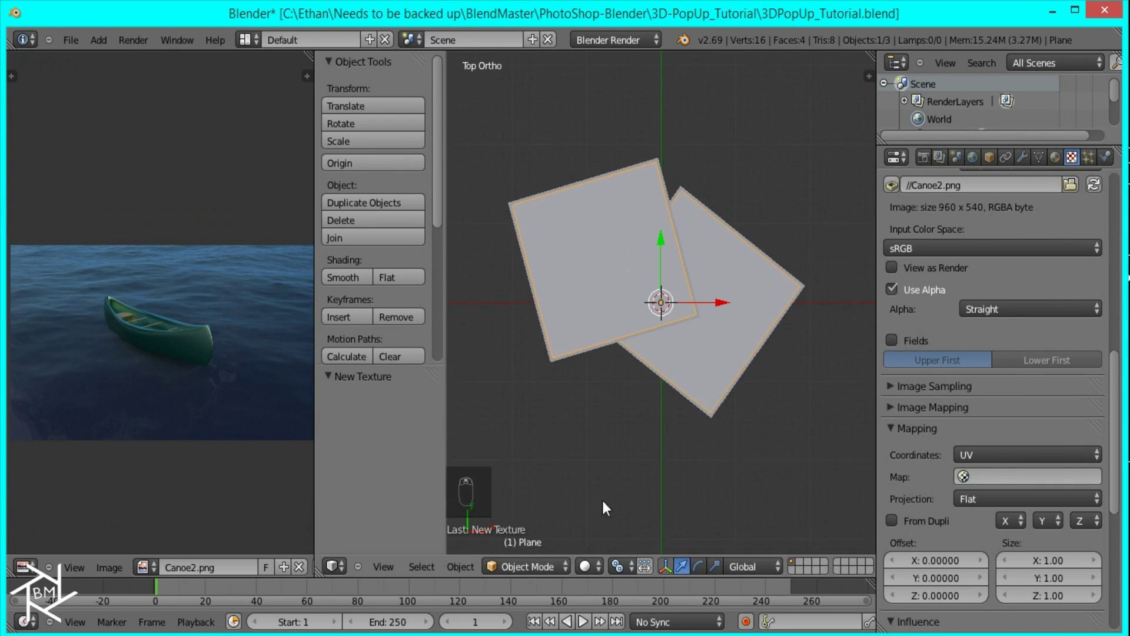
{"action": "left_click", "coordinate": [584, 566]}
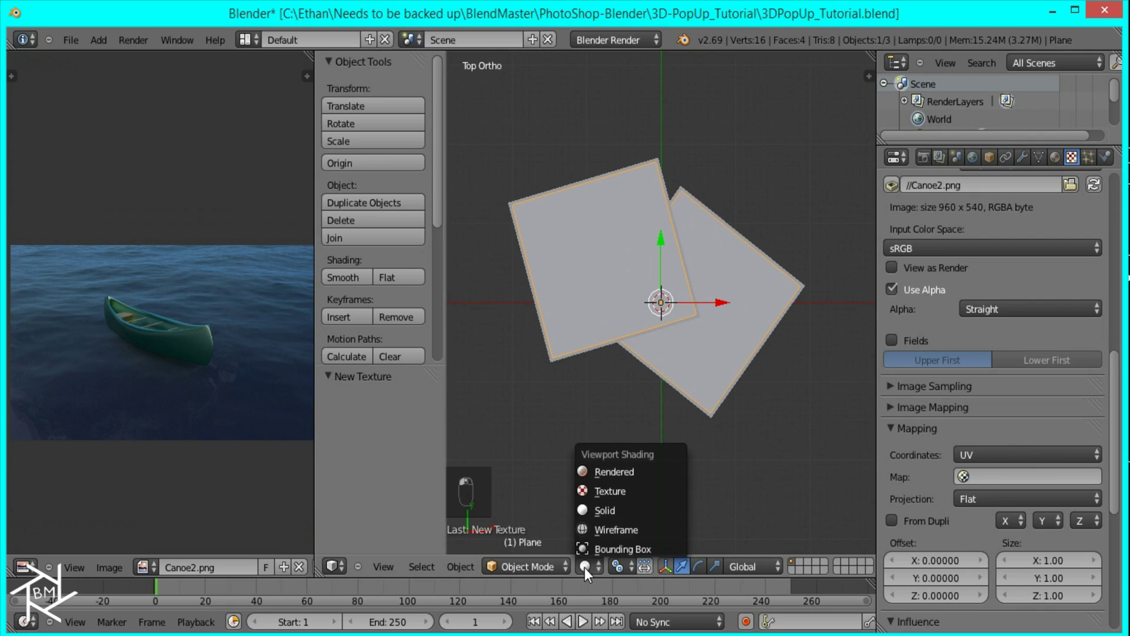
{"action": "left_click", "coordinate": [599, 489]}
{"action": "scroll", "coordinate": [707, 330], "scroll_direction": "down", "scroll_amount": 3}
{"action": "scroll", "coordinate": [696, 313], "scroll_direction": "up", "scroll_amount": 5}
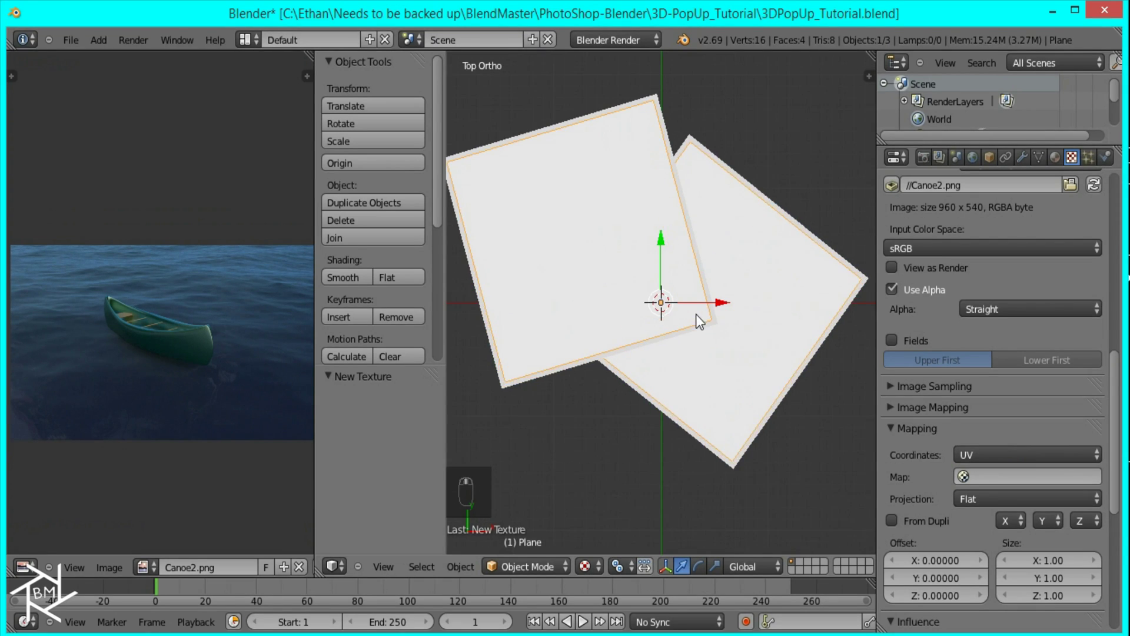
{"action": "scroll", "coordinate": [691, 402], "scroll_direction": "down", "scroll_amount": 3}
Step: Select all of Plane's geometry in Edit Mode and bring up UV Mapping options
{"action": "key", "text": "Tab"}
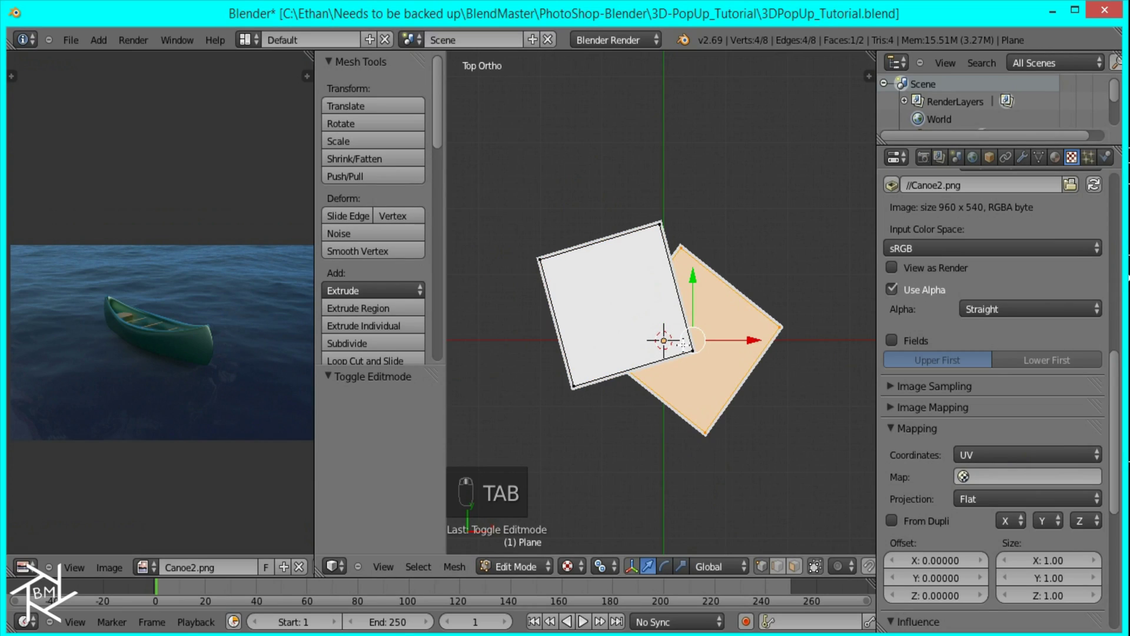
{"action": "key", "text": "a"}
{"action": "key", "text": "a"}
{"action": "key", "text": "a"}
{"action": "key", "text": "a"}
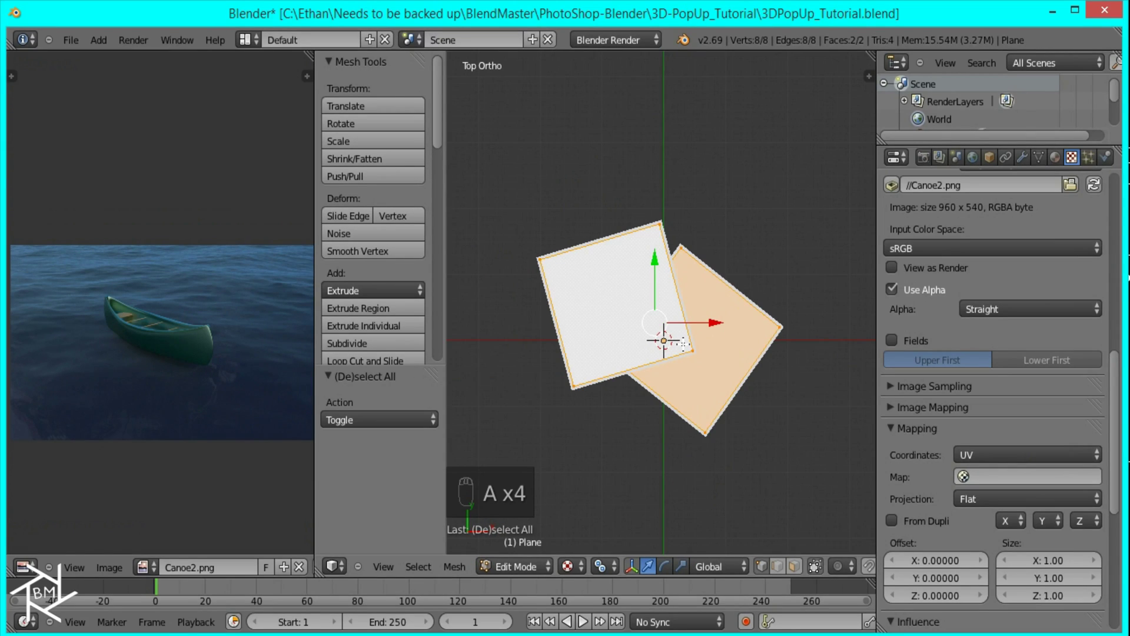
{"action": "key", "text": "u"}
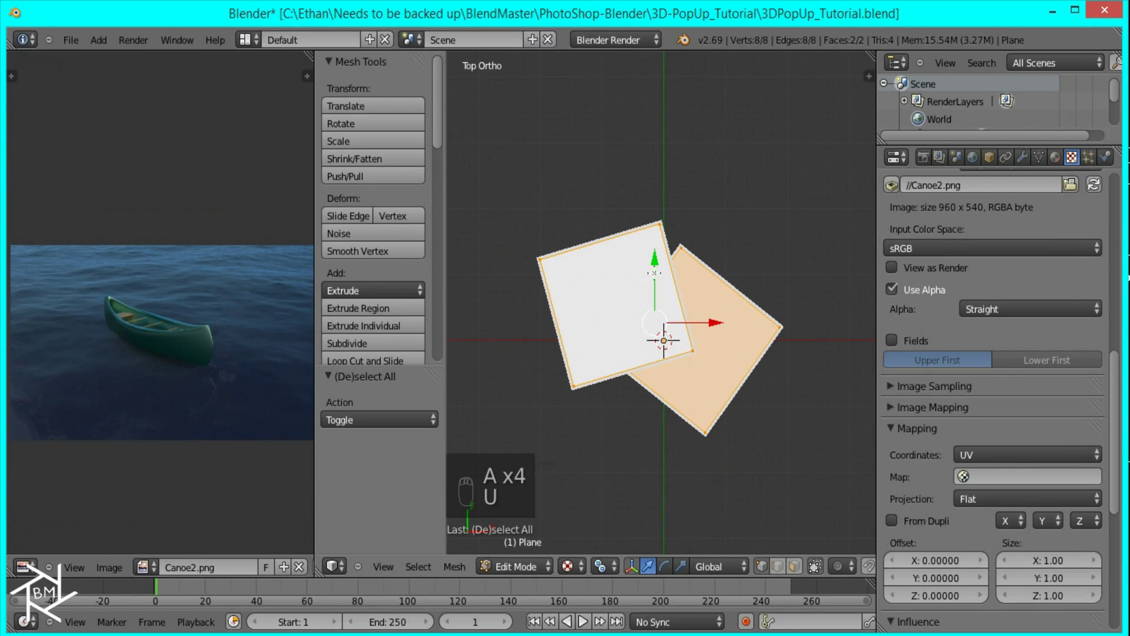
{"action": "key", "text": "u"}
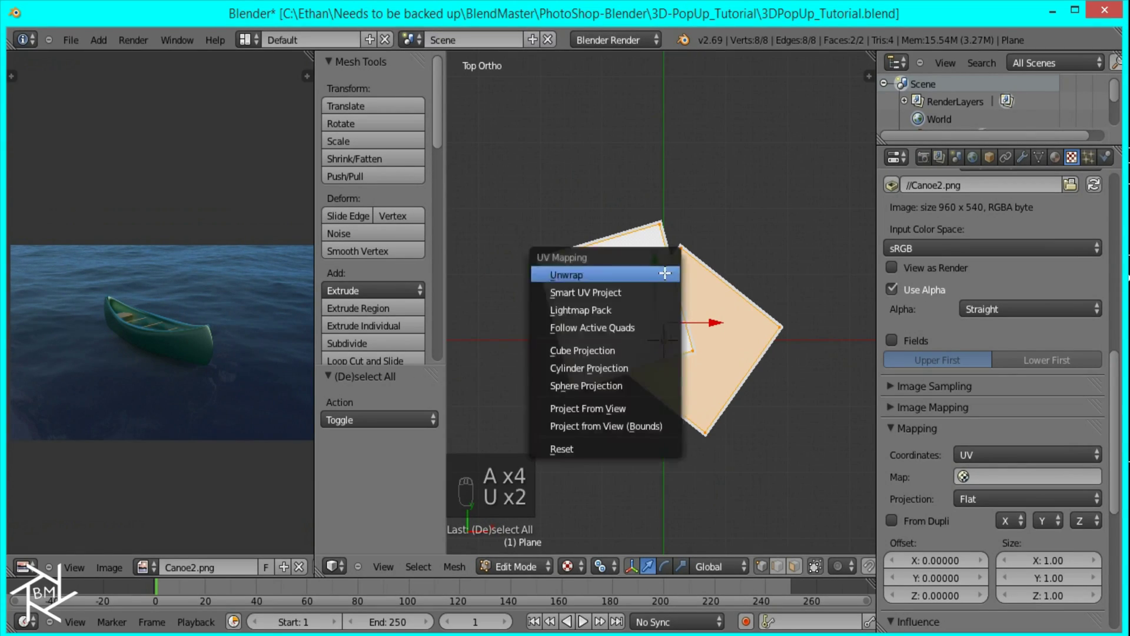
Step: Project Plane's UVs from view, then move and enlarge them over the canoe
{"action": "left_click", "coordinate": [638, 408]}
{"action": "scroll", "coordinate": [712, 351], "scroll_direction": "up", "scroll_amount": 2}
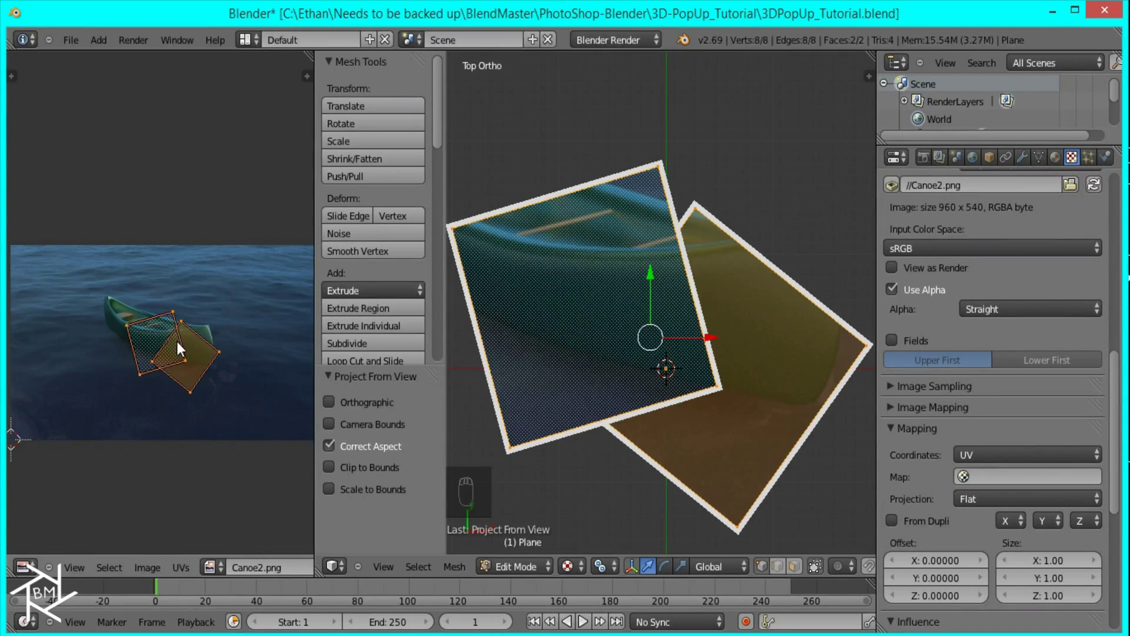
{"action": "key", "text": "g"}
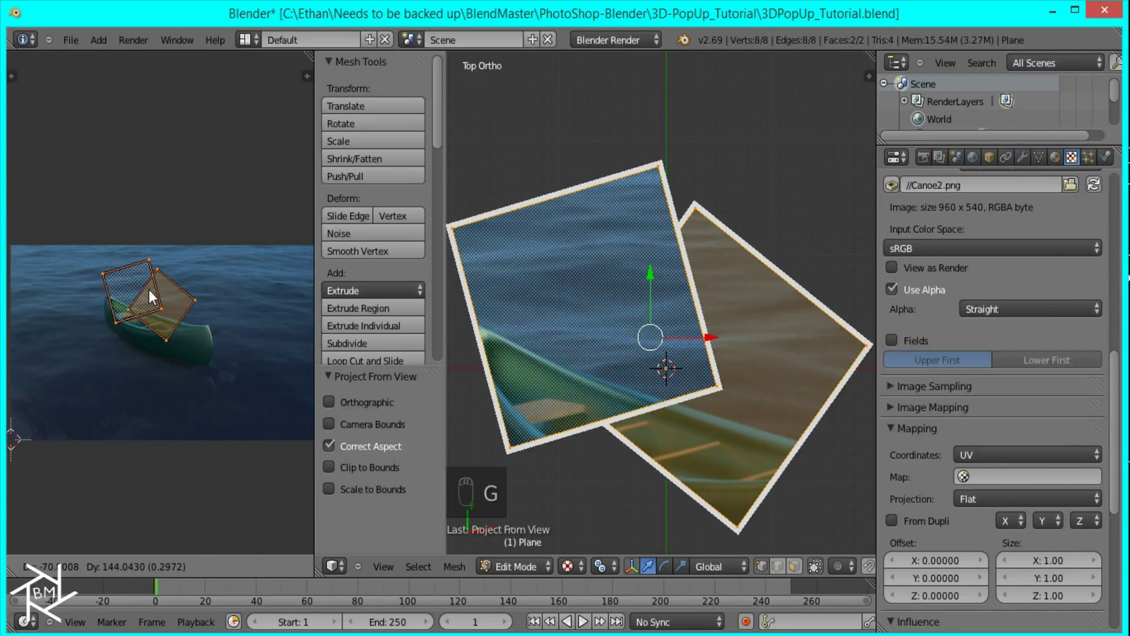
{"action": "left_click", "coordinate": [164, 318]}
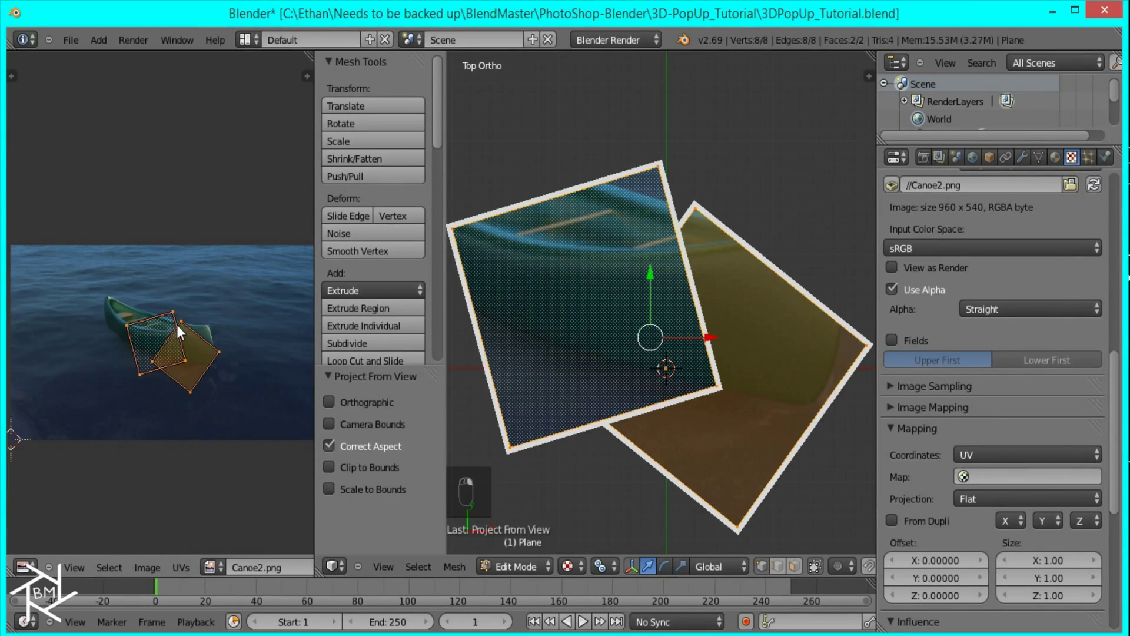
{"action": "key", "text": "s"}
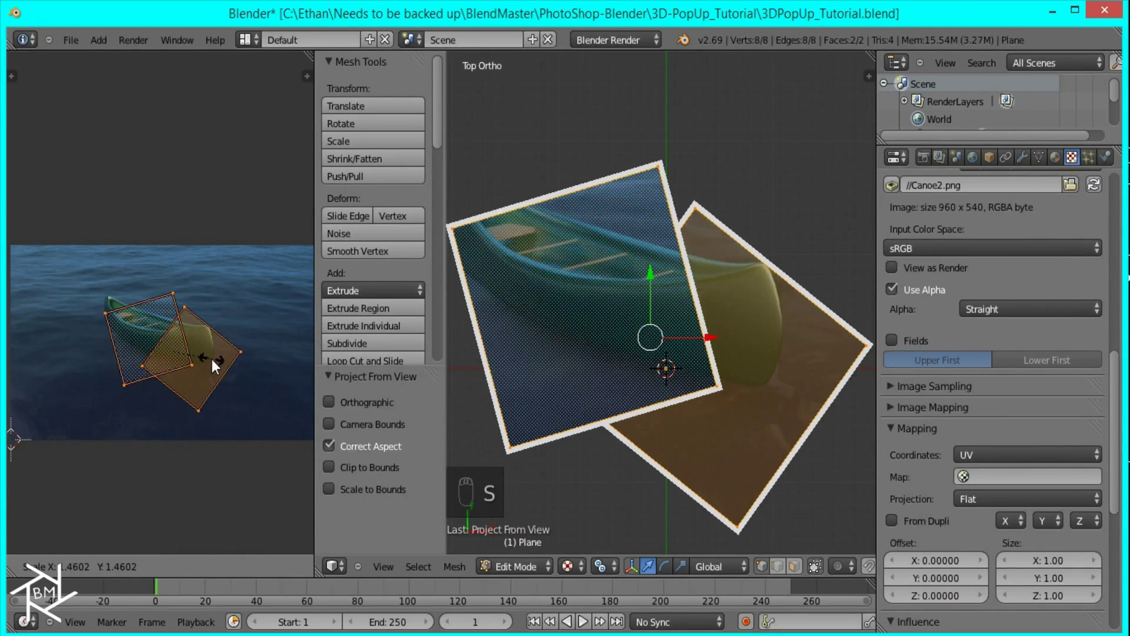
{"action": "left_click", "coordinate": [211, 358]}
Step: Refine the UV position and scale so the canoe spans both planes
{"action": "key", "text": "g"}
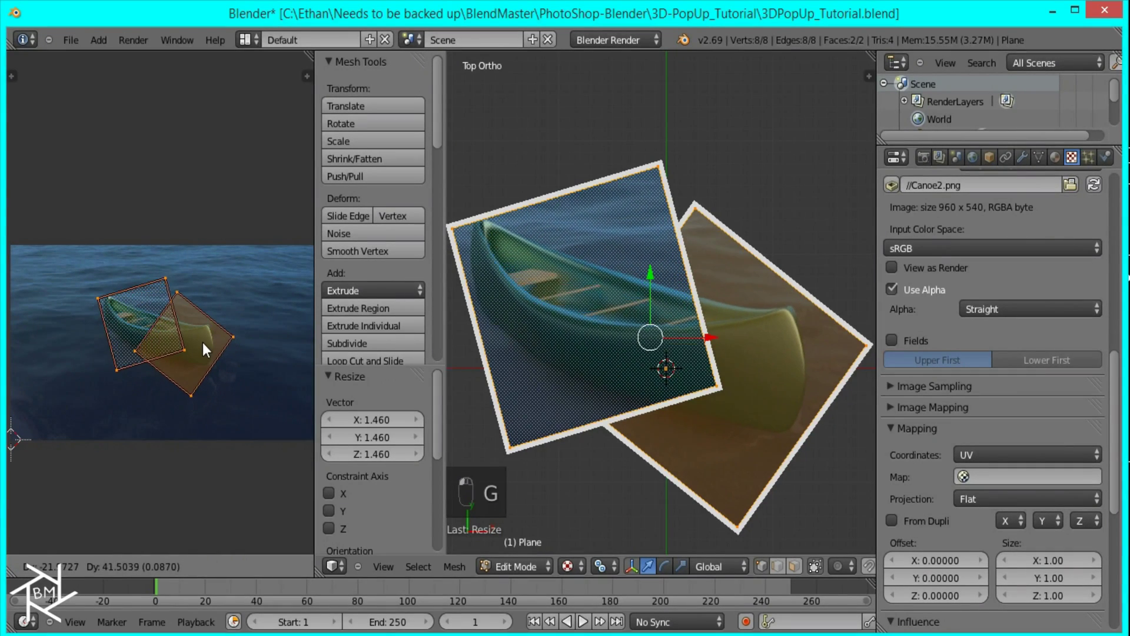
{"action": "left_click", "coordinate": [202, 342]}
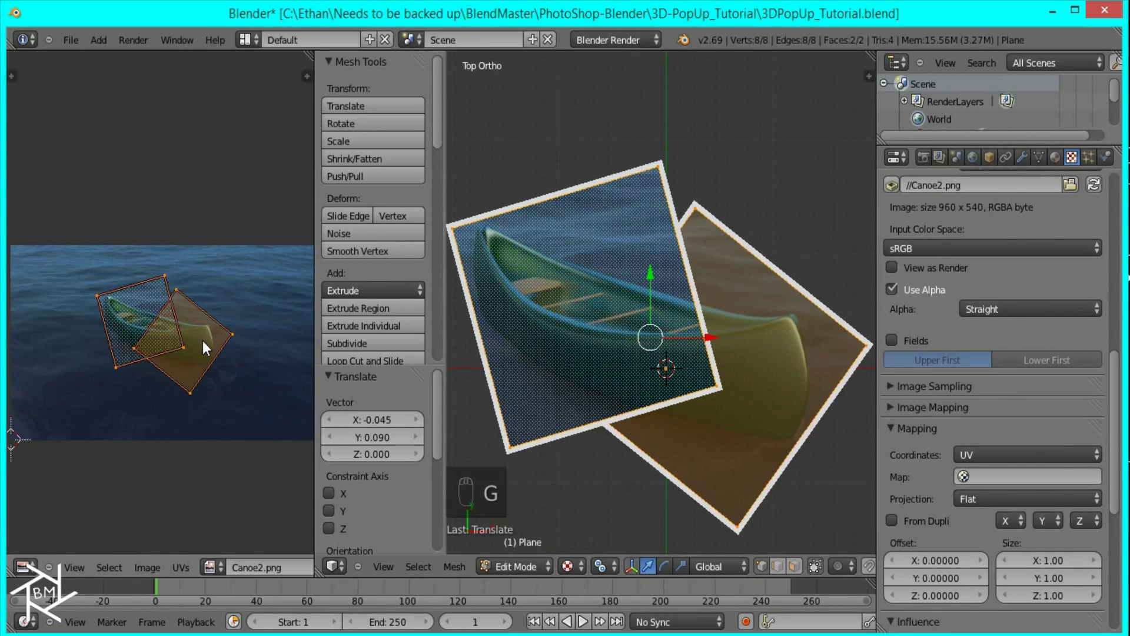
{"action": "key", "text": "s"}
{"action": "left_click", "coordinate": [224, 365]}
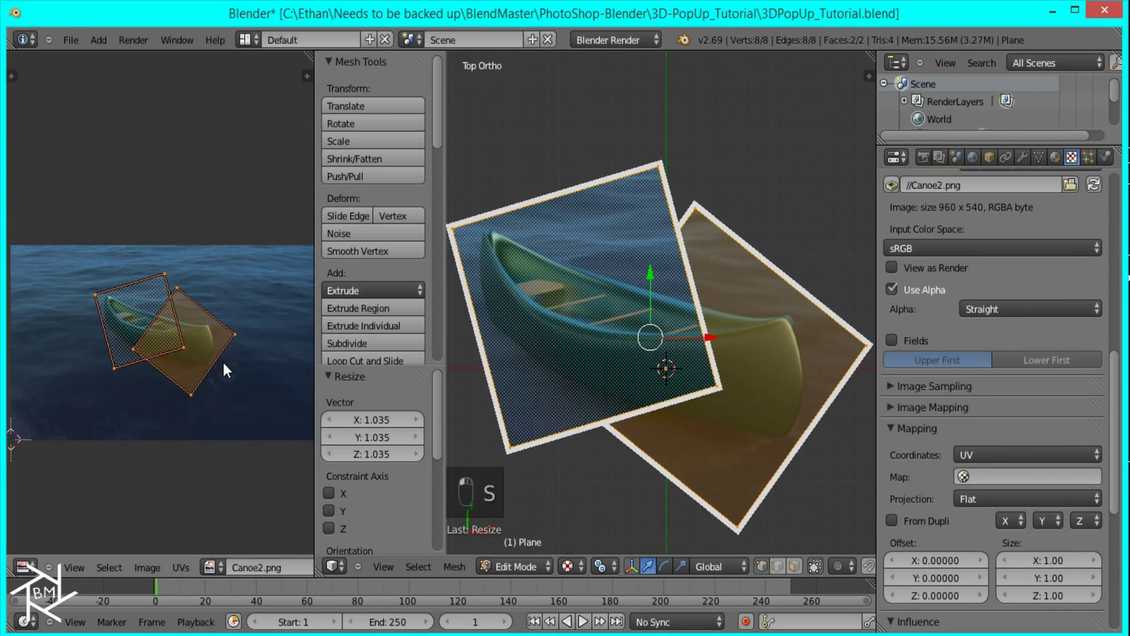
{"action": "key", "text": "g"}
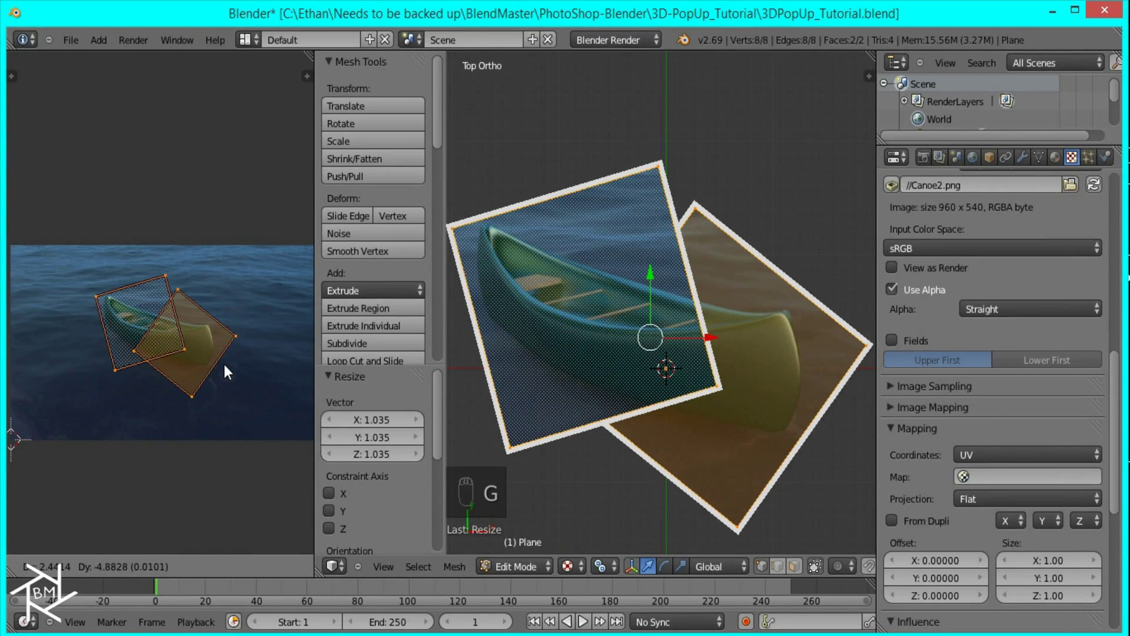
{"action": "left_click", "coordinate": [224, 362]}
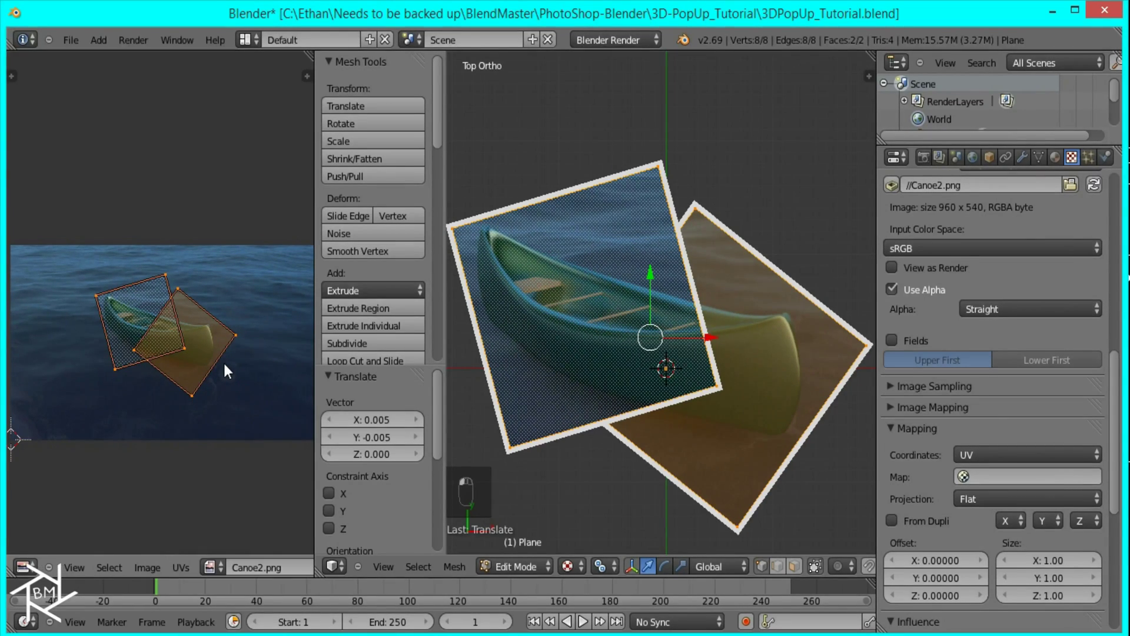
{"action": "scroll", "coordinate": [241, 379], "scroll_direction": "up", "scroll_amount": 1}
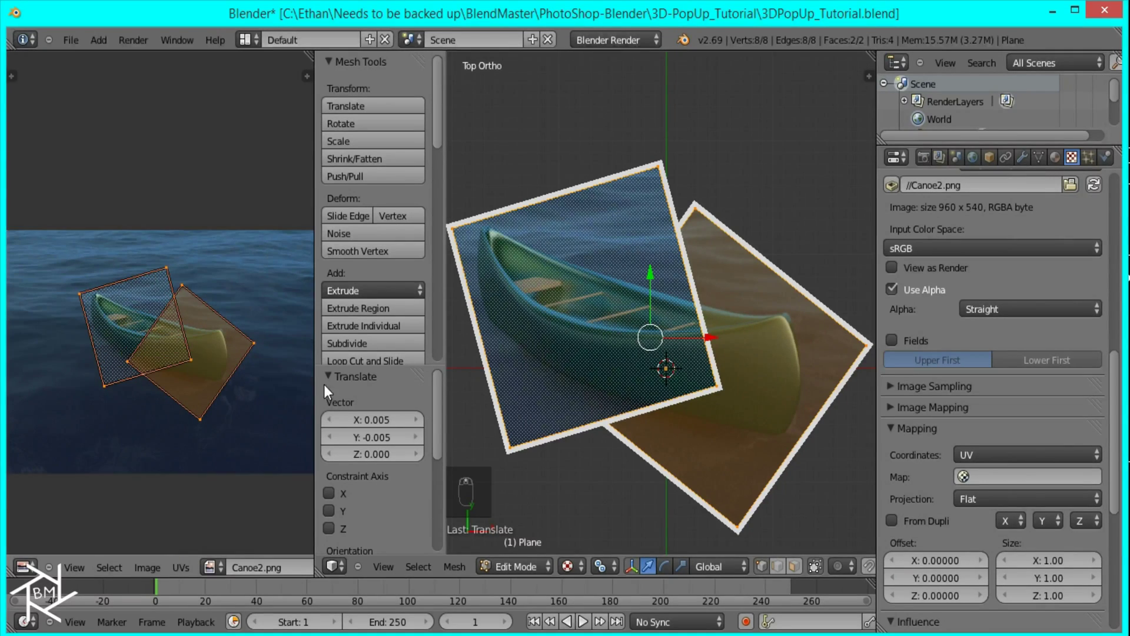
Step: Exit Edit Mode, join the image editor into the 3D view, and select Plane.001
{"action": "key", "text": "Tab"}
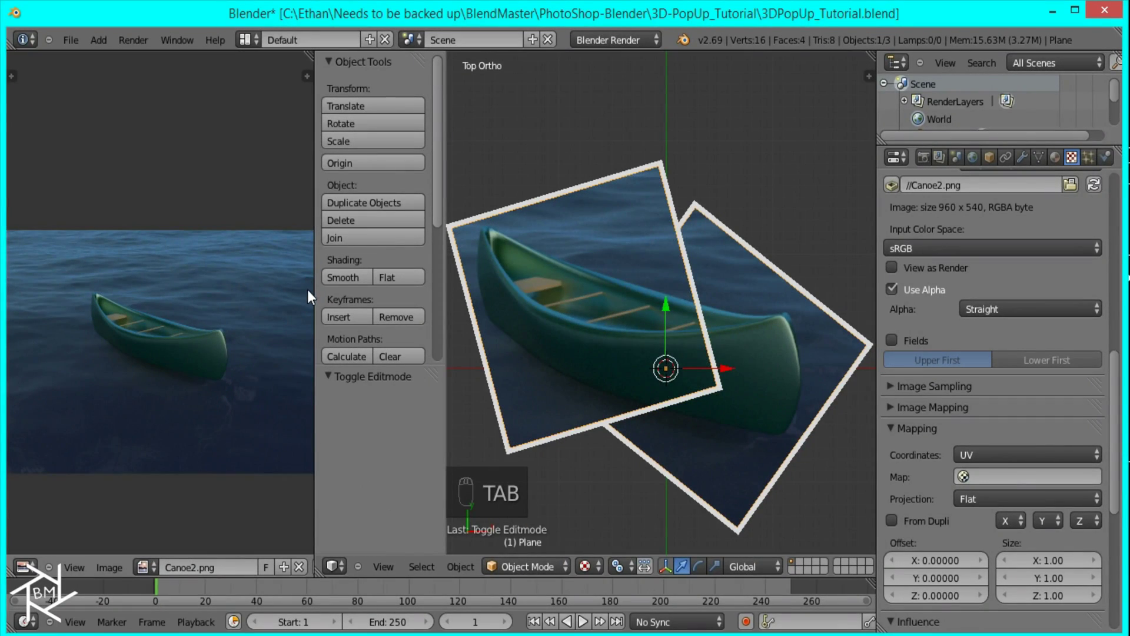
{"action": "left_click_drag", "start_coordinate": [311, 55], "coordinate": [231, 75]}
{"action": "scroll", "coordinate": [553, 319], "scroll_direction": "up", "scroll_amount": 2}
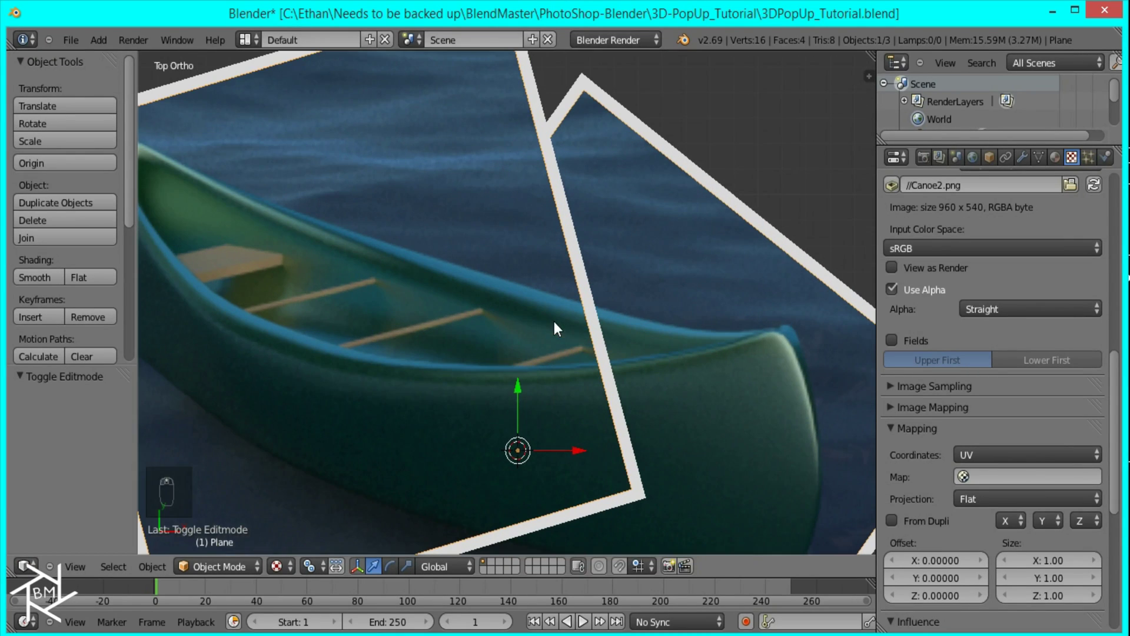
{"action": "right_click", "coordinate": [606, 87]}
{"action": "scroll", "coordinate": [583, 165], "scroll_direction": "down", "scroll_amount": 4}
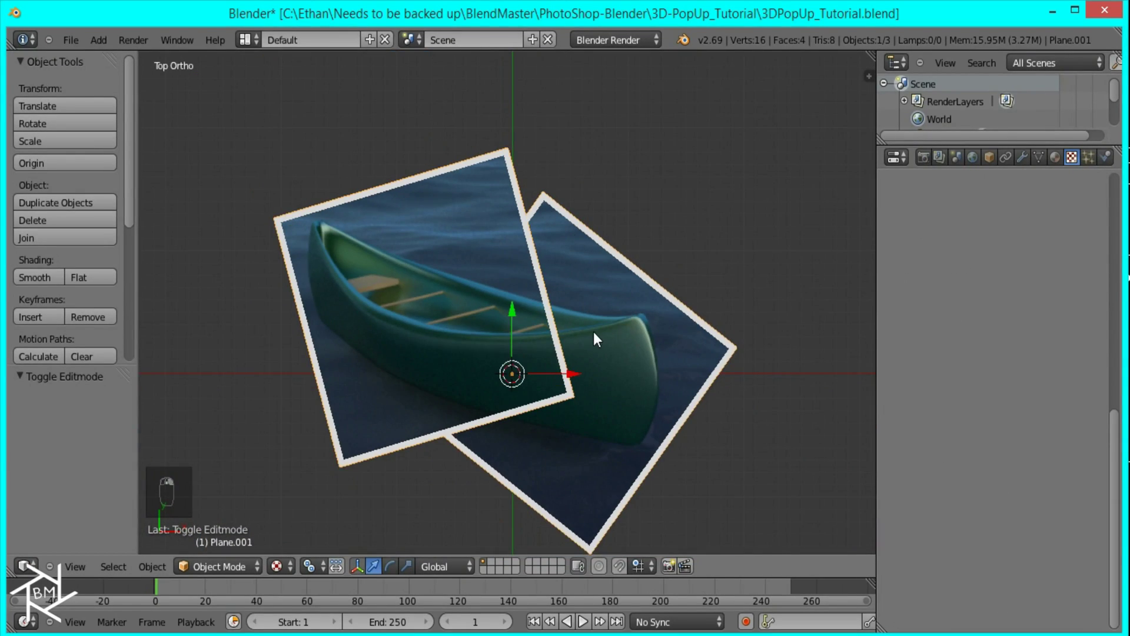
{"action": "scroll", "coordinate": [594, 331], "scroll_direction": "up", "scroll_amount": 3}
{"action": "middle_click_drag", "start_coordinate": [610, 353], "coordinate": [617, 270], "text": "shift"}
{"action": "scroll", "coordinate": [397, 235], "scroll_direction": "down", "scroll_amount": 1}
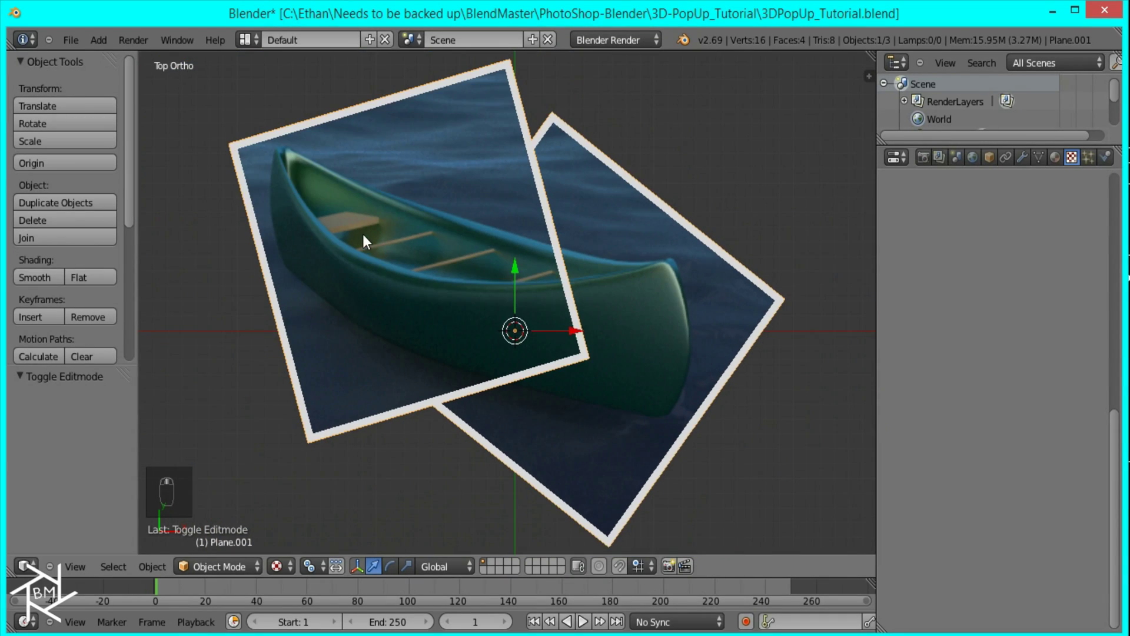
{"action": "scroll", "coordinate": [574, 246], "scroll_direction": "up", "scroll_amount": 2}
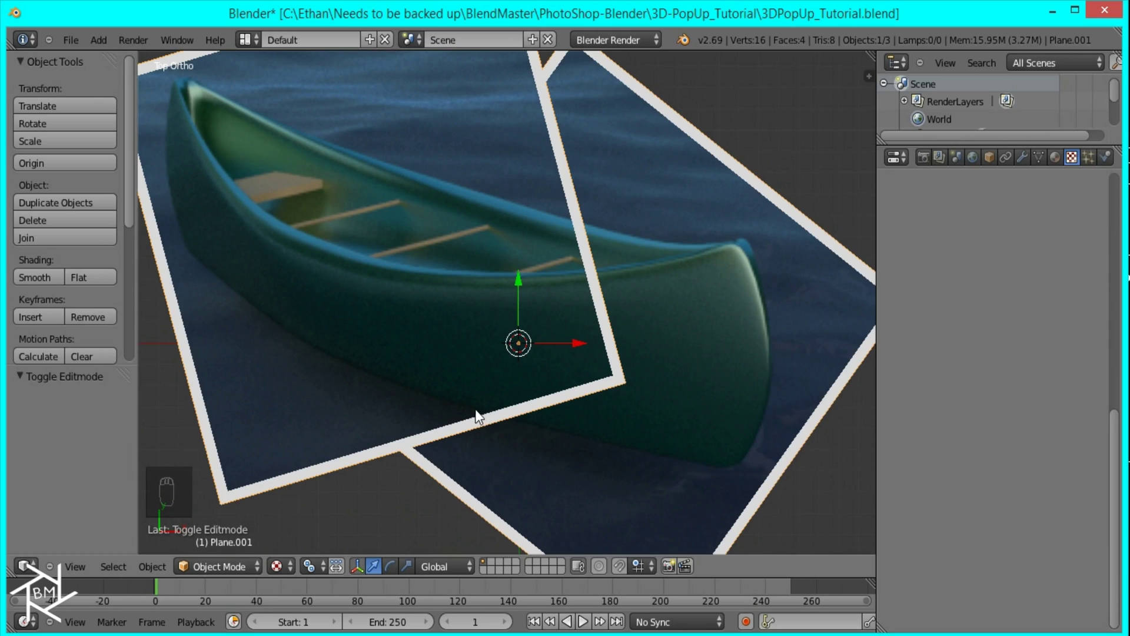
{"action": "scroll", "coordinate": [574, 258], "scroll_direction": "down", "scroll_amount": 2}
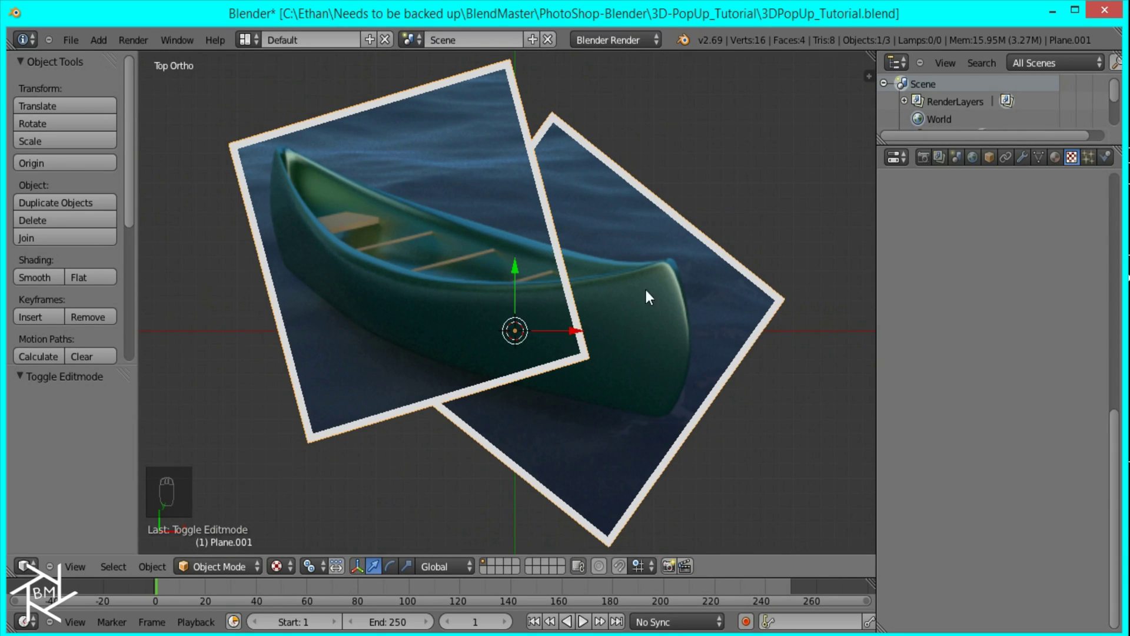
{"action": "scroll", "coordinate": [612, 282], "scroll_direction": "up", "scroll_amount": 2}
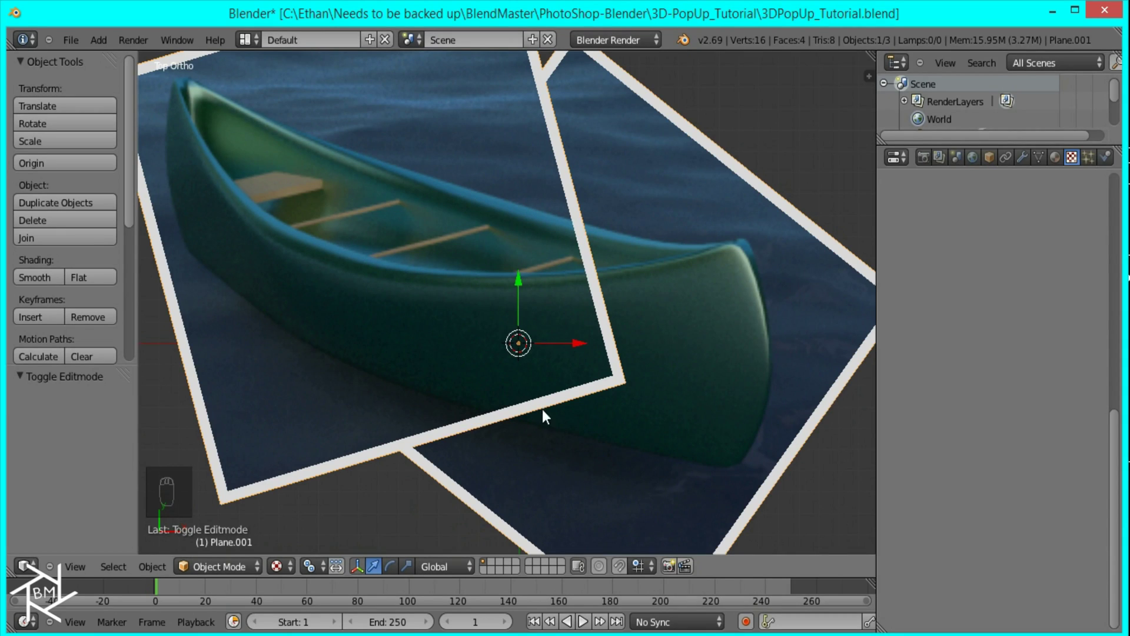
Step: In Plane.001's Edit Mode, select the back border's linked vertices and hide them
{"action": "scroll", "coordinate": [565, 353], "scroll_direction": "up", "scroll_amount": 1}
{"action": "scroll", "coordinate": [549, 306], "scroll_direction": "up", "scroll_amount": 2}
{"action": "key", "text": "Tab"}
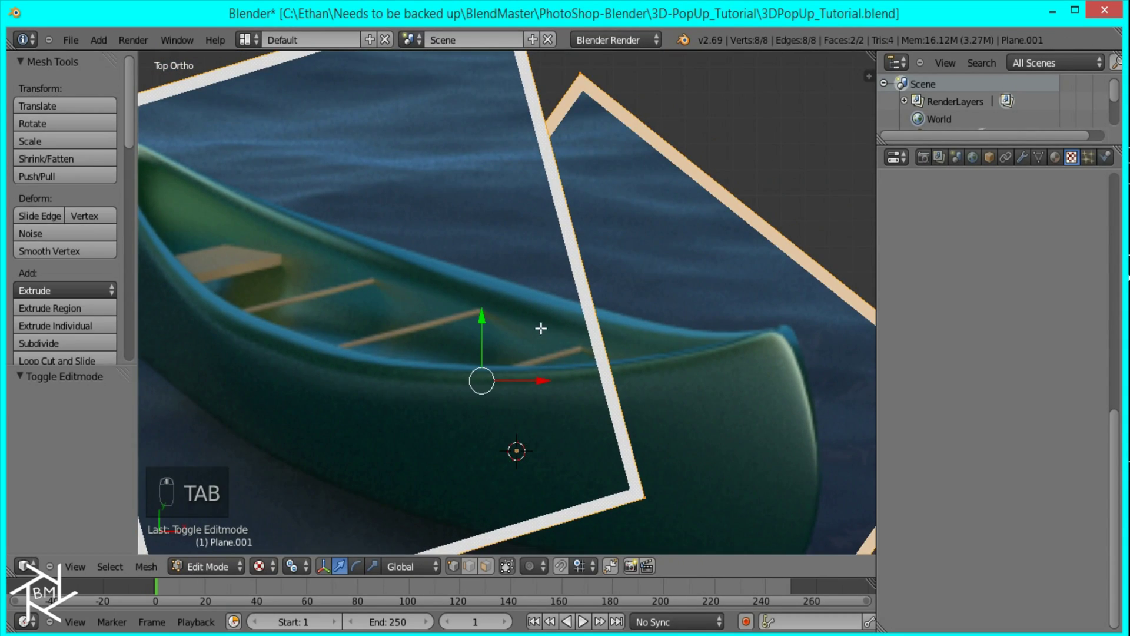
{"action": "scroll", "coordinate": [544, 319], "scroll_direction": "down", "scroll_amount": 2}
{"action": "key", "text": "a"}
{"action": "key", "text": "a"}
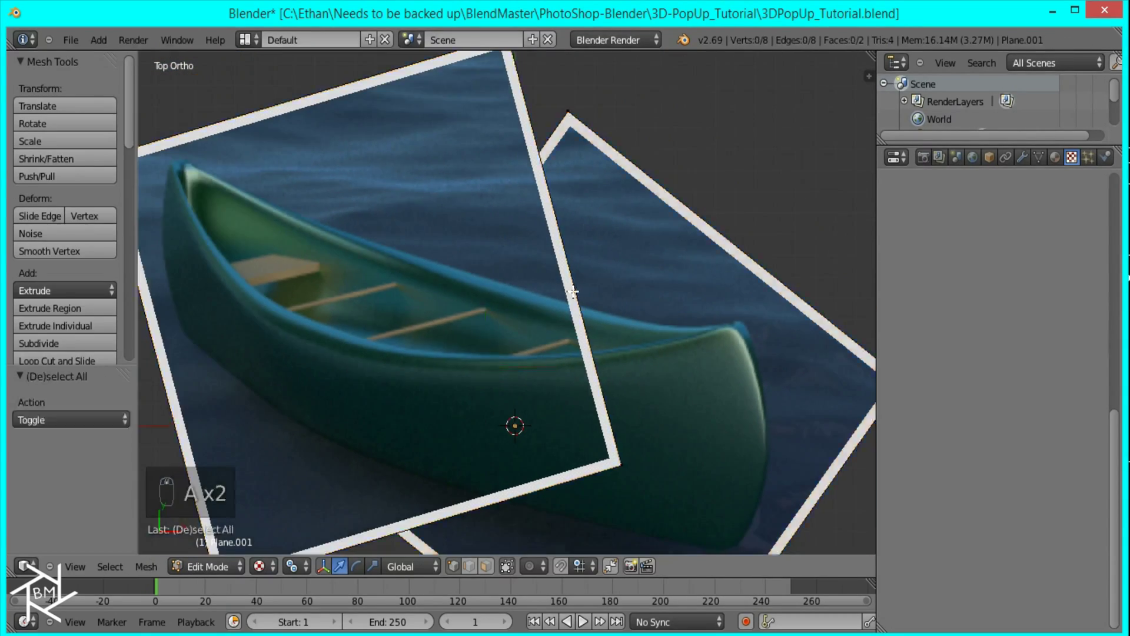
{"action": "right_click", "coordinate": [569, 108]}
{"action": "scroll", "coordinate": [648, 177], "scroll_direction": "down", "scroll_amount": 5}
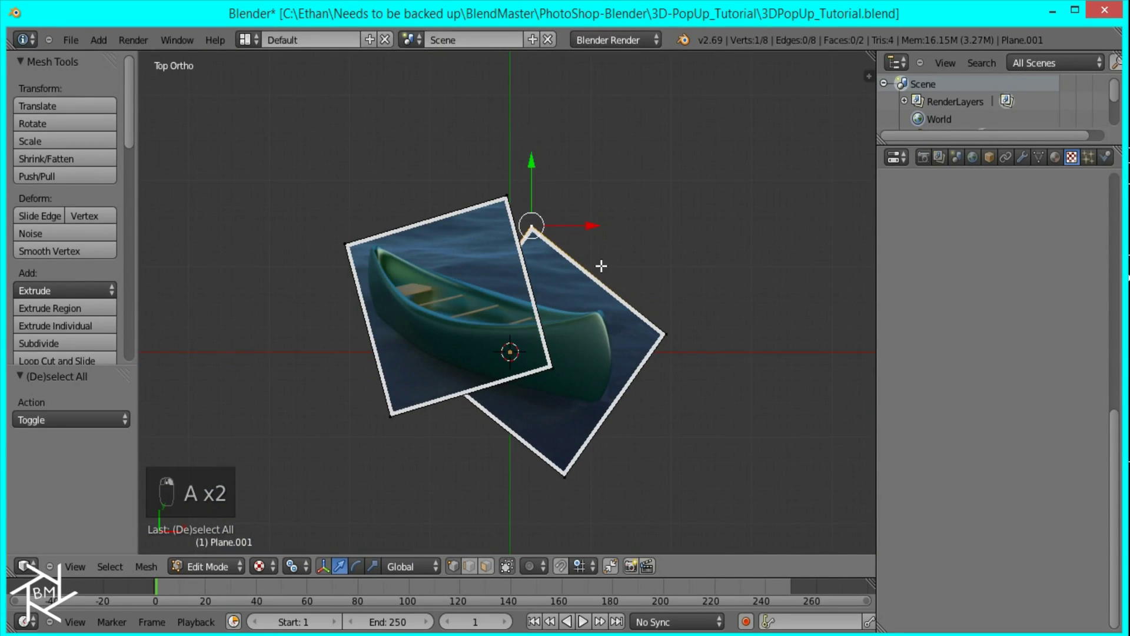
{"action": "key", "text": "ctrl+l"}
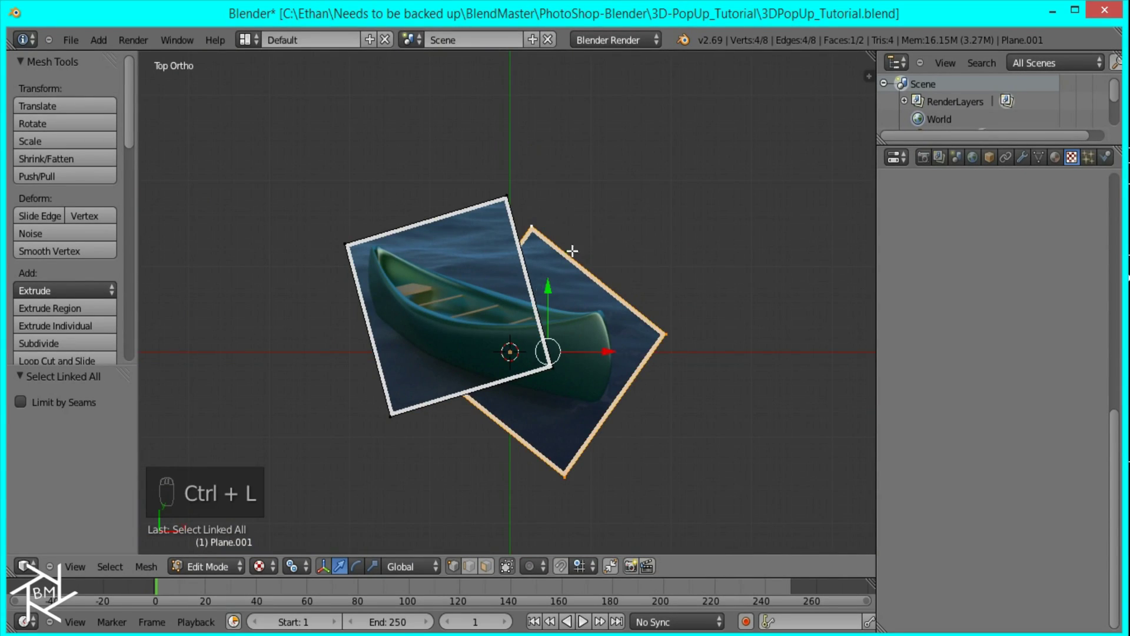
{"action": "key", "text": "h"}
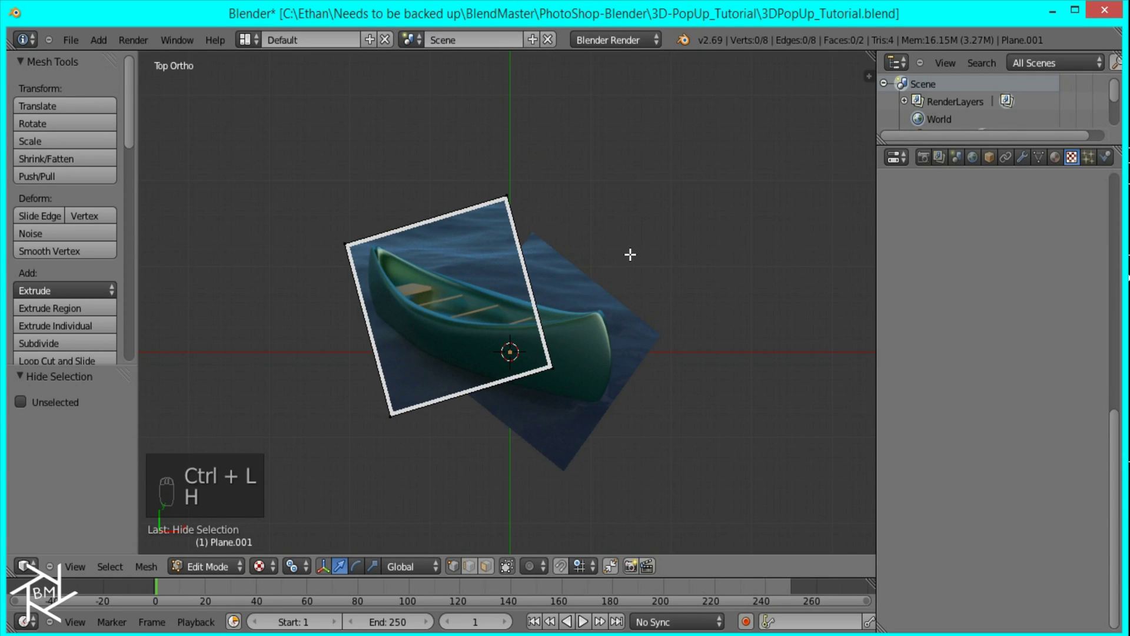
{"action": "scroll", "coordinate": [606, 277], "scroll_direction": "up", "scroll_amount": 4}
{"action": "scroll", "coordinate": [588, 313], "scroll_direction": "up", "scroll_amount": 3}
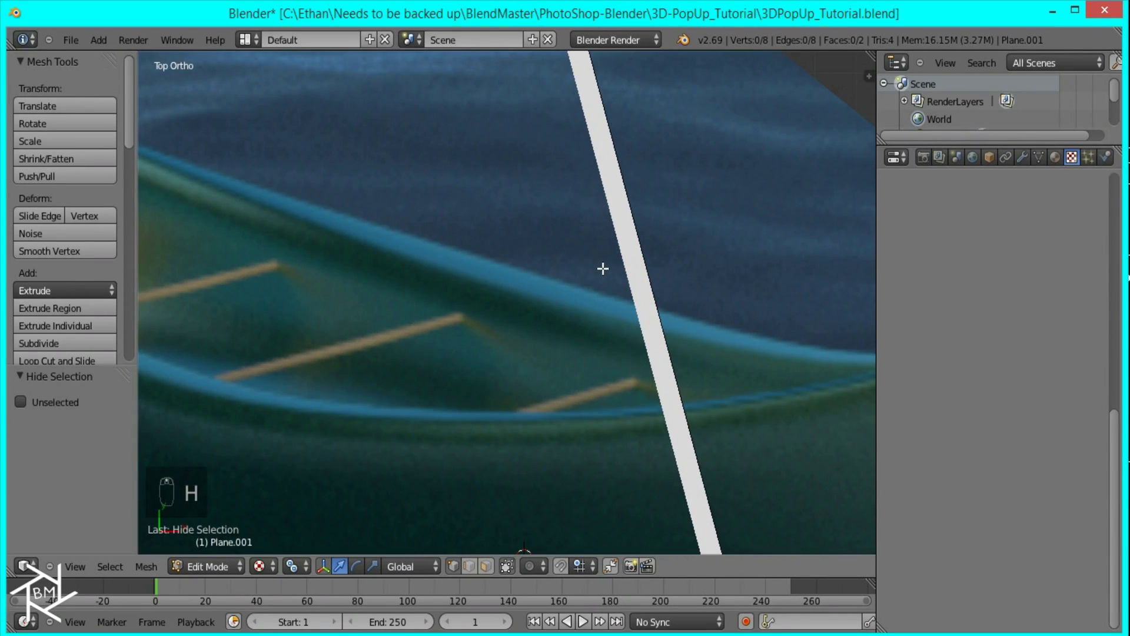
{"action": "scroll", "coordinate": [603, 268], "scroll_direction": "down", "scroll_amount": 7}
Step: Add a loop cut across the front border where the canoe crosses it
{"action": "key", "text": "ctrl+r"}
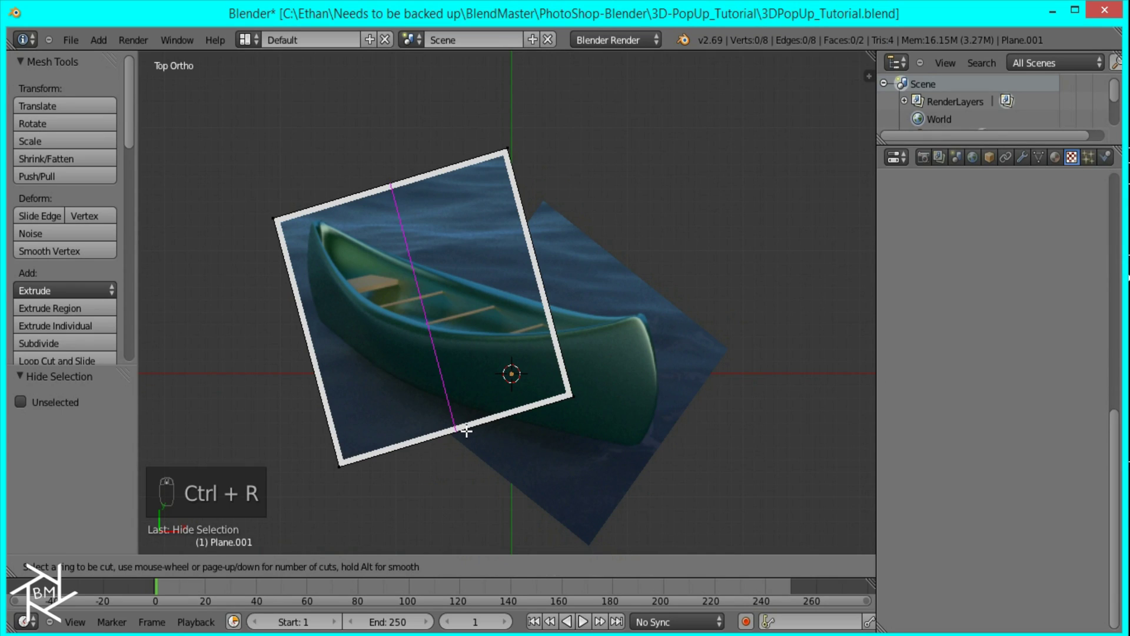
{"action": "left_click", "coordinate": [466, 431]}
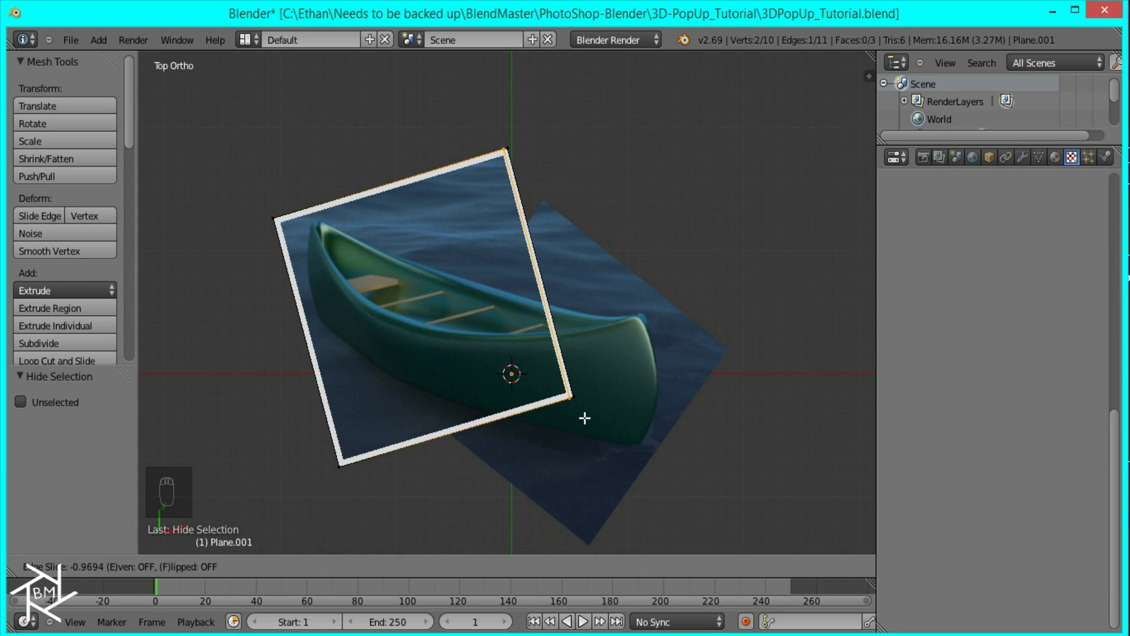
{"action": "left_click", "coordinate": [523, 433]}
Step: Edge-slide the new cut along the border by a factor of 0.015
{"action": "scroll", "coordinate": [550, 404], "scroll_direction": "up", "scroll_amount": 2}
{"action": "middle_click_drag", "start_coordinate": [550, 404], "coordinate": [549, 245], "text": "shift"}
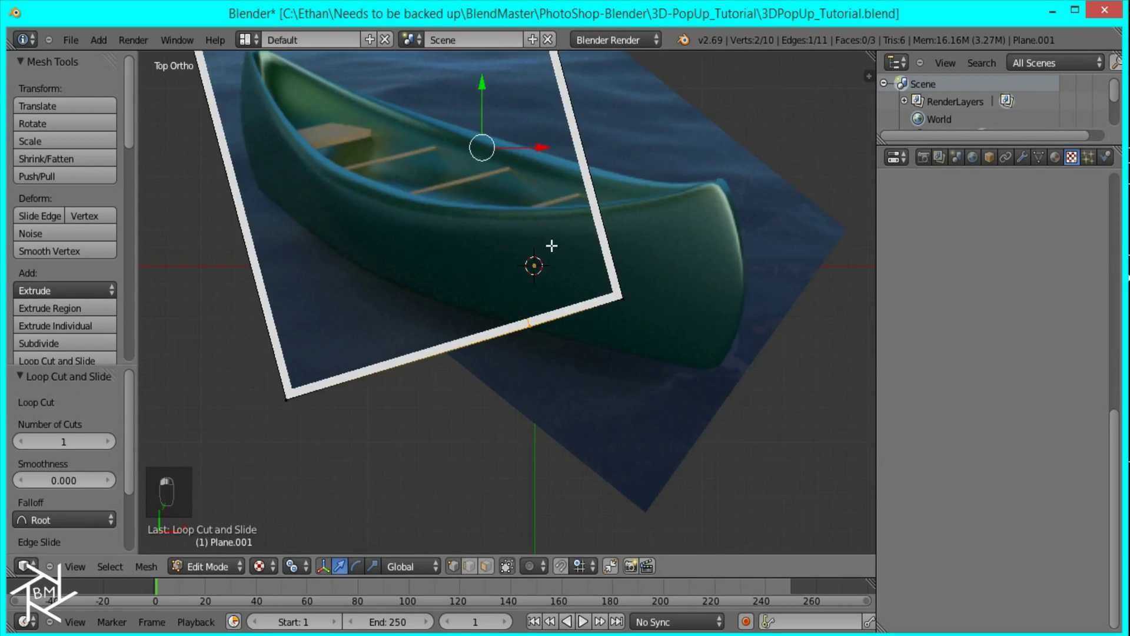
{"action": "scroll", "coordinate": [558, 268], "scroll_direction": "up", "scroll_amount": 4}
{"action": "scroll", "coordinate": [638, 324], "scroll_direction": "up", "scroll_amount": 4}
{"action": "middle_click_drag", "start_coordinate": [638, 323], "coordinate": [525, 201], "text": "shift"}
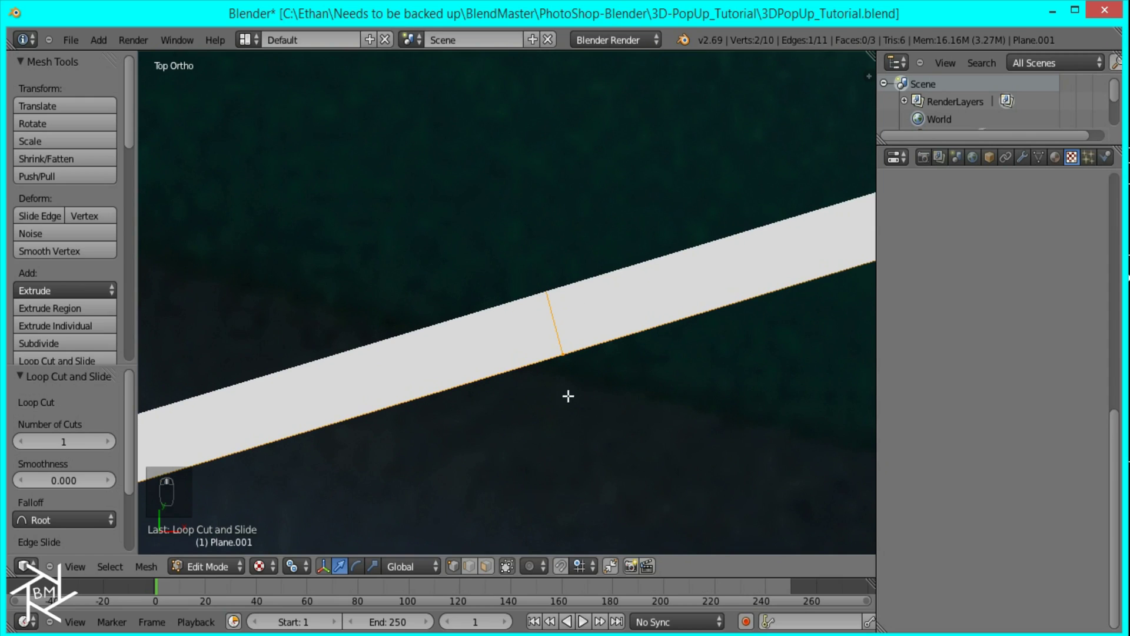
{"action": "scroll", "coordinate": [585, 371], "scroll_direction": "down", "scroll_amount": 6}
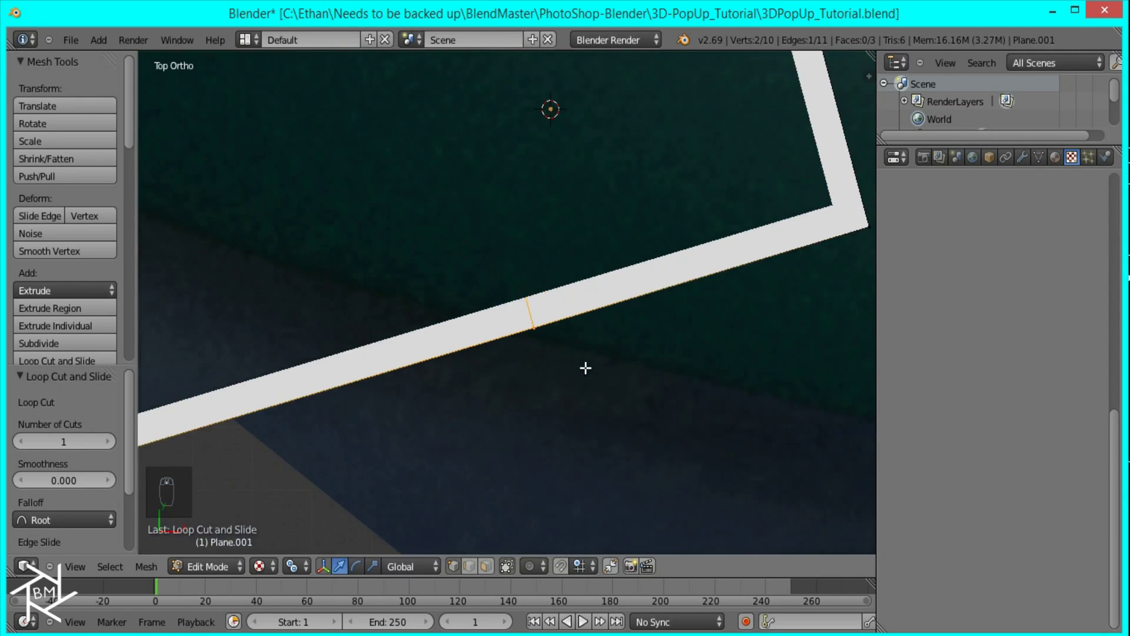
{"action": "scroll", "coordinate": [562, 323], "scroll_direction": "up", "scroll_amount": 6}
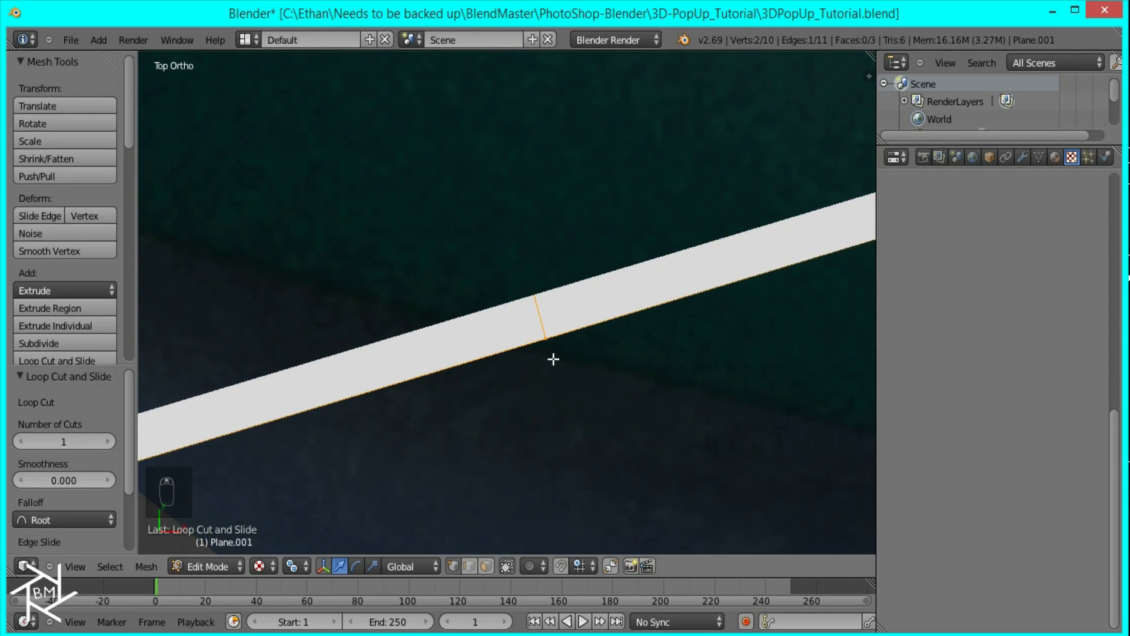
{"action": "key", "text": "g"}
{"action": "key", "text": "g"}
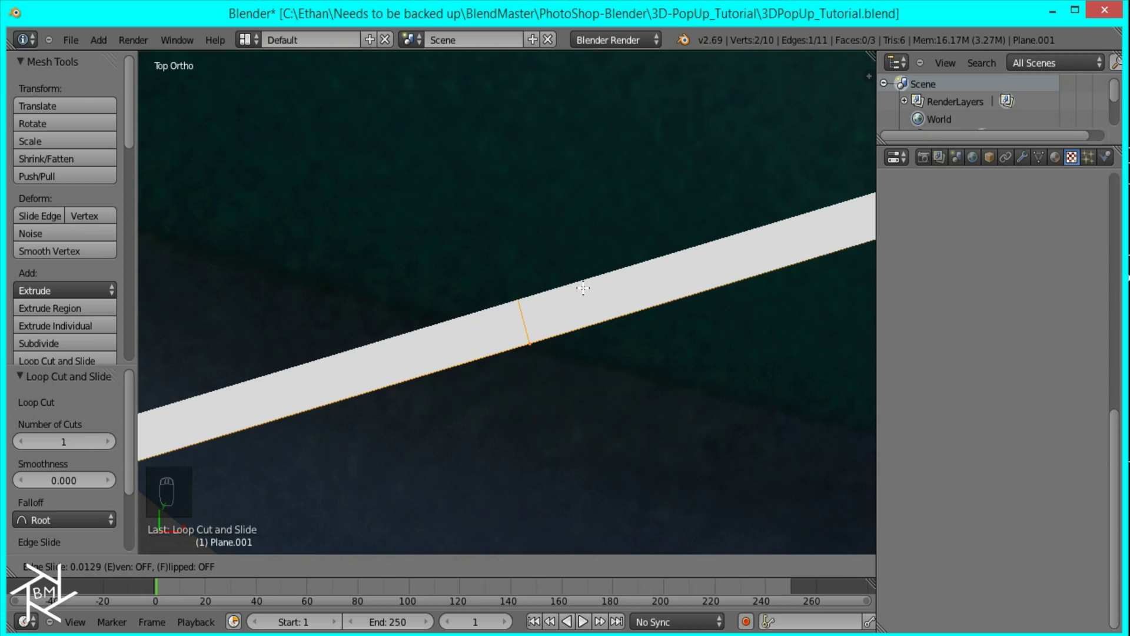
{"action": "left_click", "coordinate": [579, 286]}
{"action": "scroll", "coordinate": [590, 270], "scroll_direction": "down", "scroll_amount": 5}
{"action": "scroll", "coordinate": [591, 270], "scroll_direction": "up", "scroll_amount": 3}
Step: Zoom to the border's lower-right corner and add loop cuts across the bottom and right strips
{"action": "middle_click_drag", "start_coordinate": [595, 240], "coordinate": [584, 343], "text": "shift"}
{"action": "key", "text": "ctrl+r"}
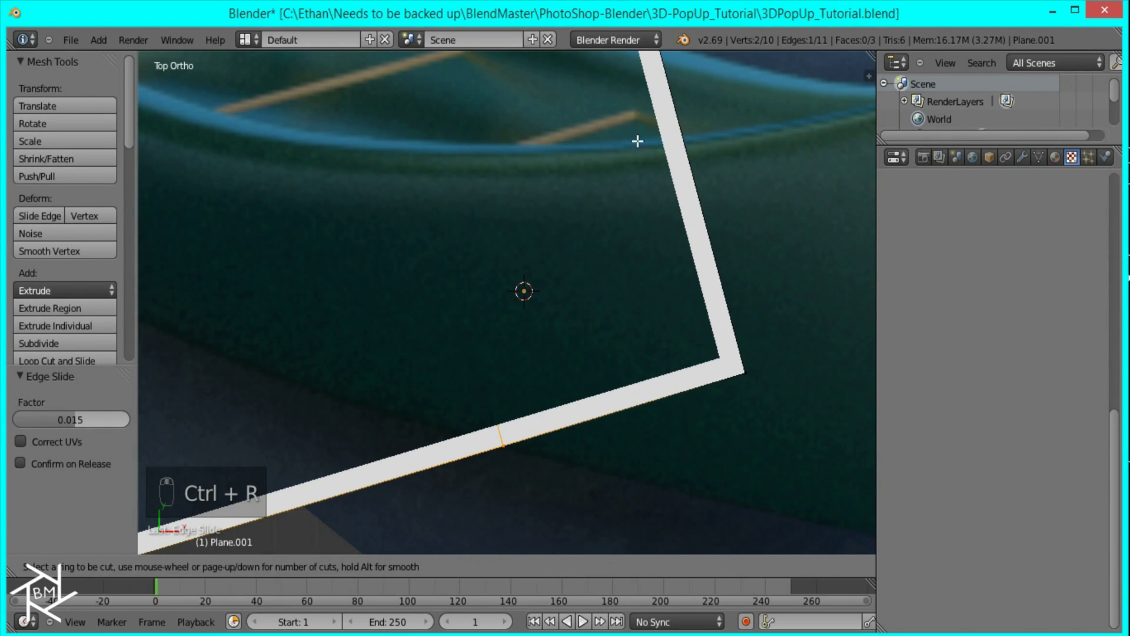
{"action": "left_click", "coordinate": [643, 82]}
{"action": "scroll", "coordinate": [608, 112], "scroll_direction": "down", "scroll_amount": 1}
{"action": "key", "text": "ctrl+r"}
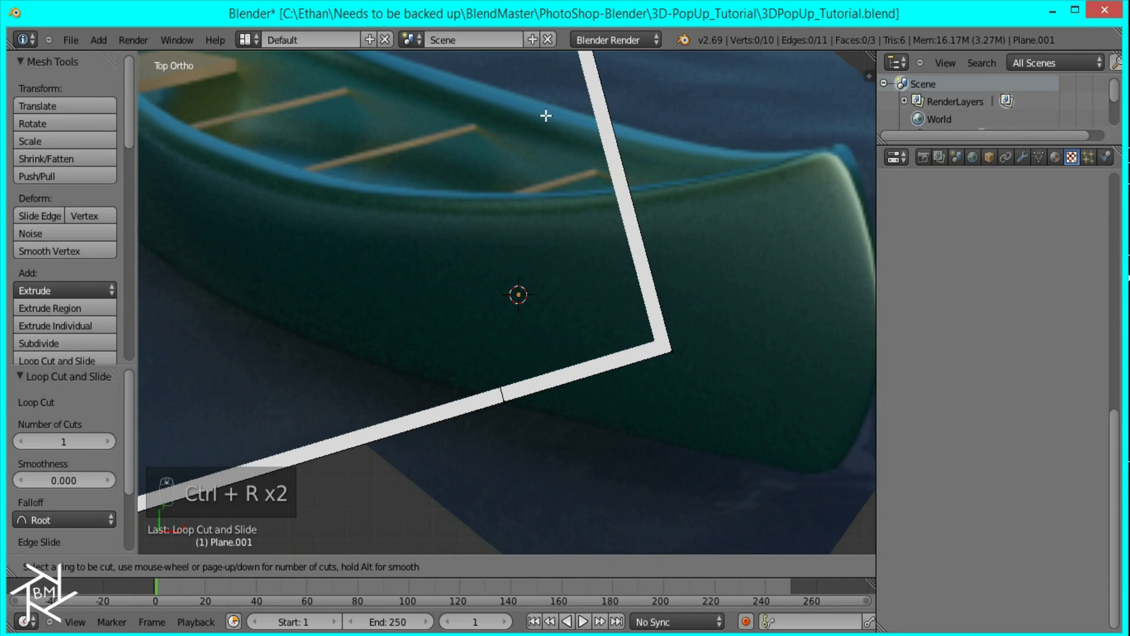
{"action": "left_click", "coordinate": [580, 72]}
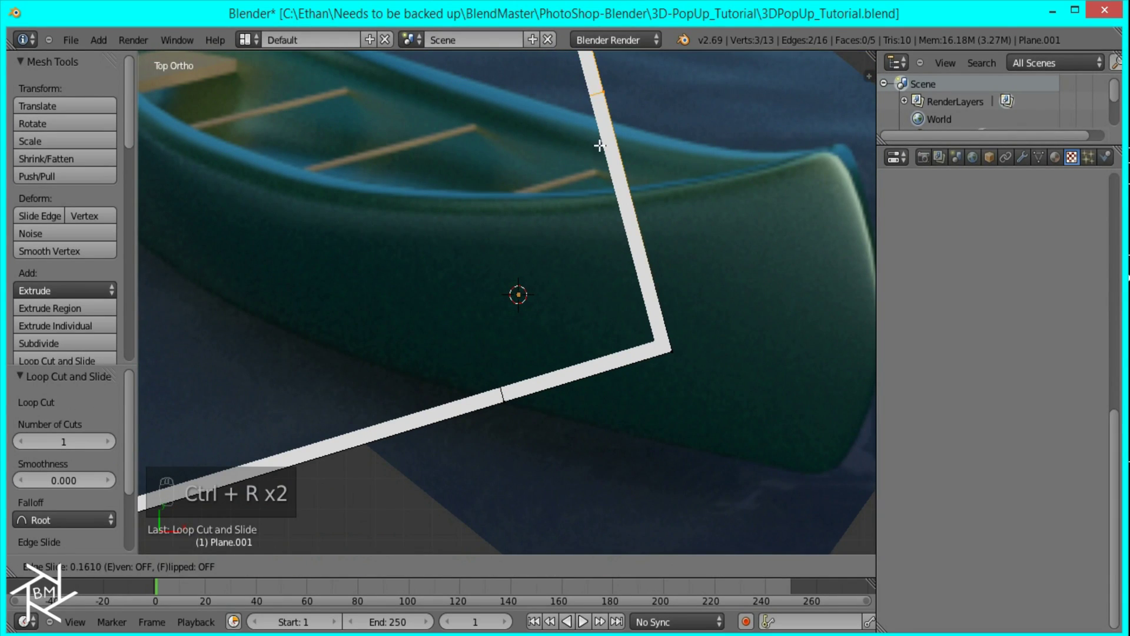
{"action": "left_click", "coordinate": [684, 357]}
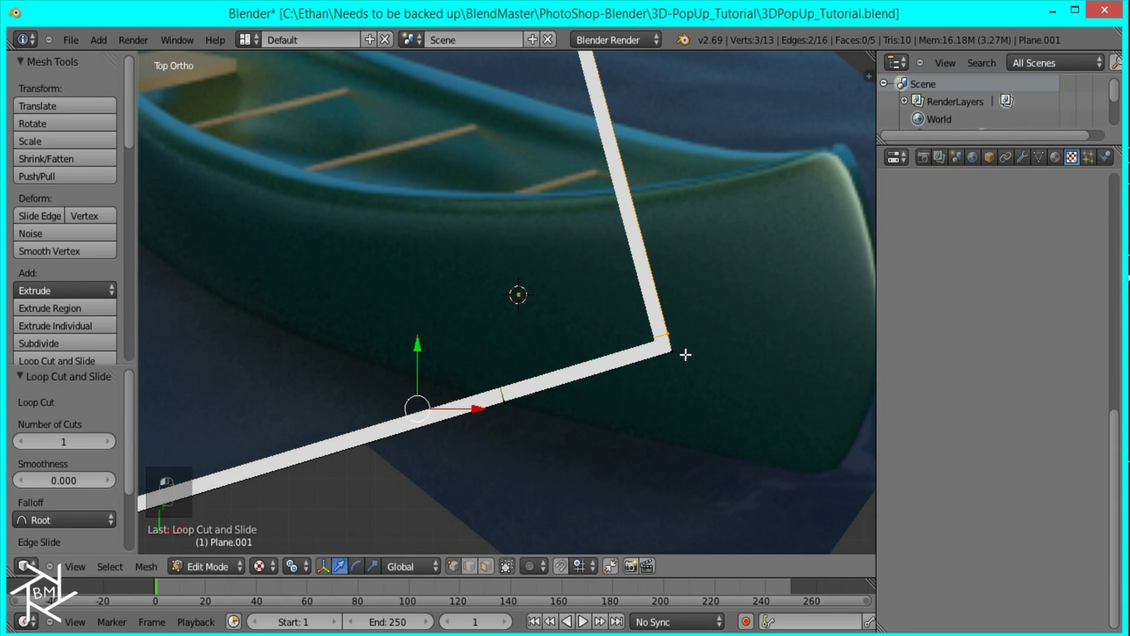
{"action": "scroll", "coordinate": [591, 336], "scroll_direction": "up", "scroll_amount": 5}
{"action": "scroll", "coordinate": [593, 364], "scroll_direction": "up", "scroll_amount": 4}
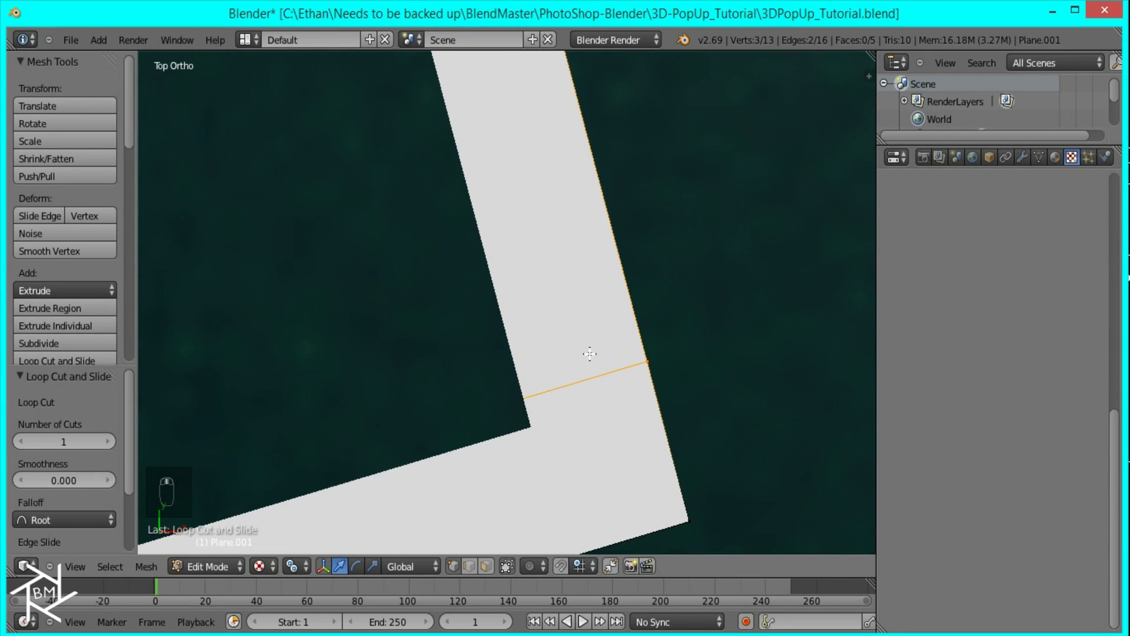
Step: Edge-slide the new loop until it sits just above the inner corner (factor 0.052)
{"action": "key", "text": "g"}
{"action": "key", "text": "g"}
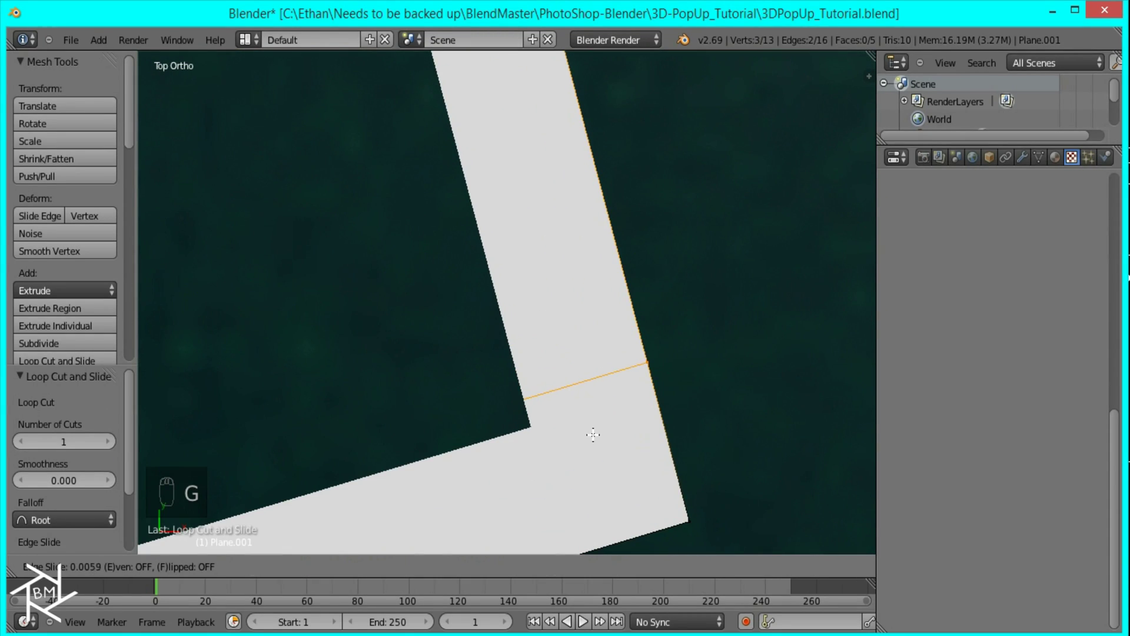
{"action": "left_click", "coordinate": [654, 409]}
{"action": "key", "text": "g"}
{"action": "key", "text": "g"}
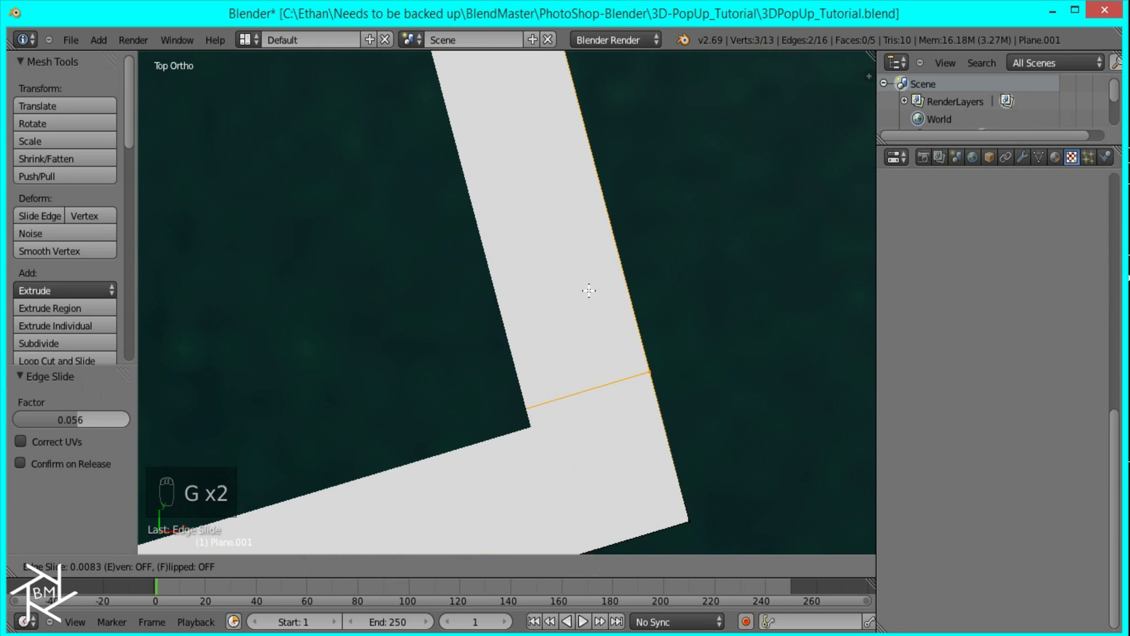
{"action": "left_click", "coordinate": [611, 447]}
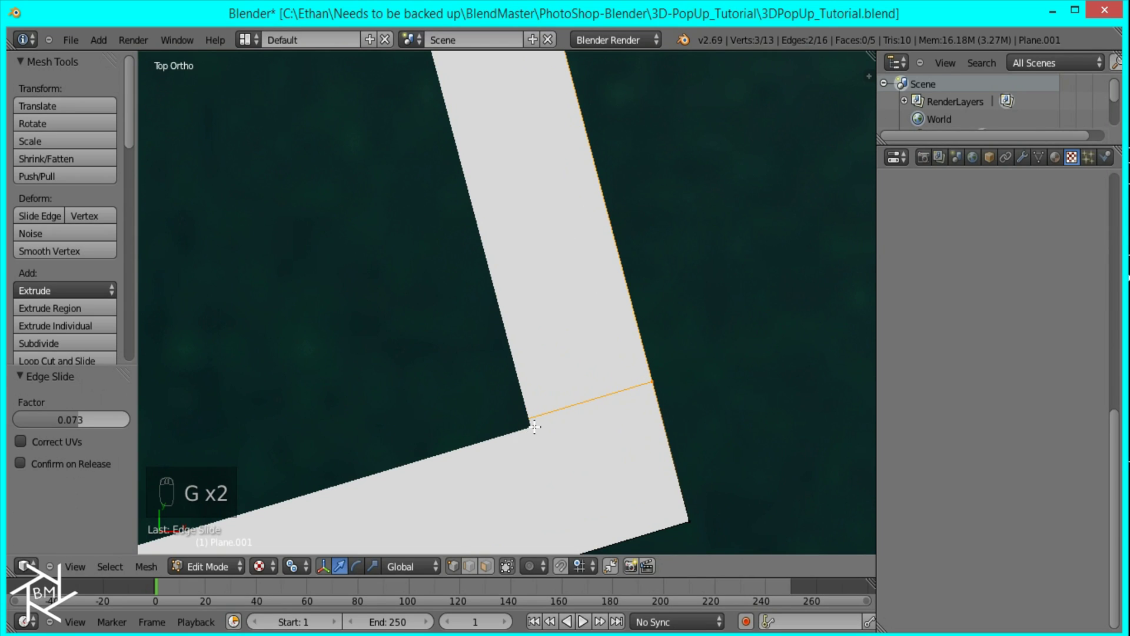
{"action": "key", "text": "g"}
{"action": "key", "text": "g"}
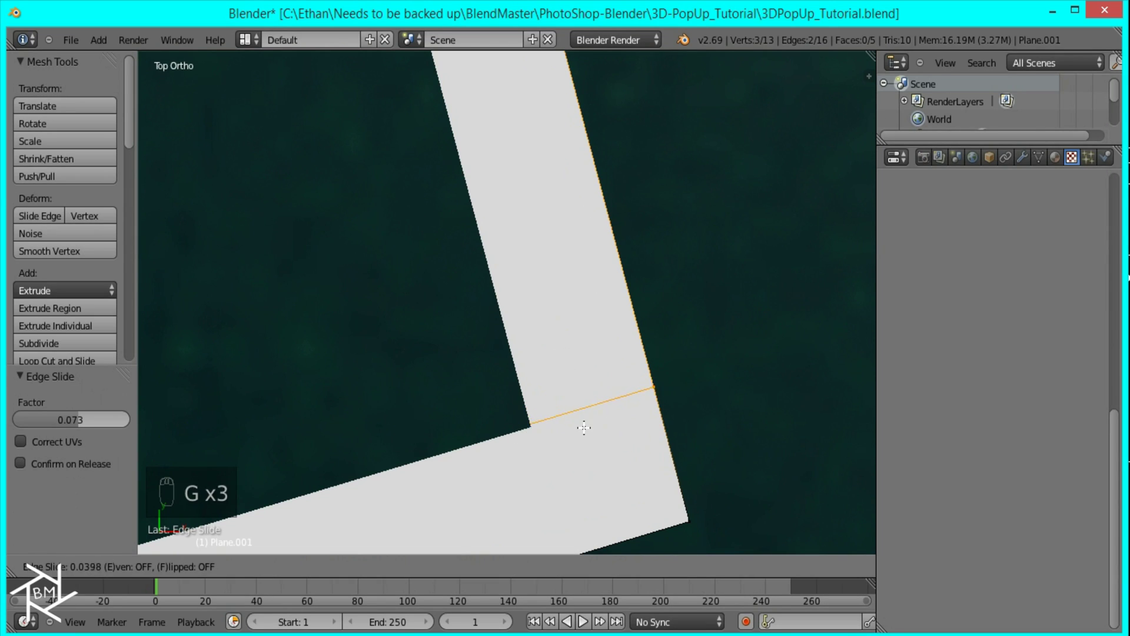
{"action": "left_click", "coordinate": [591, 456]}
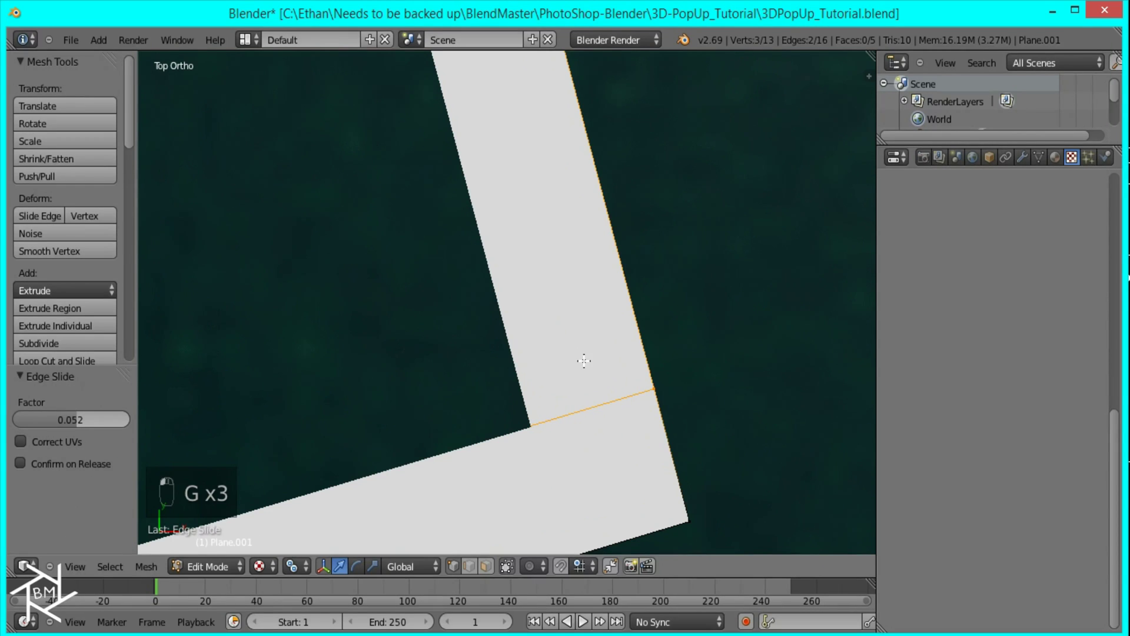
{"action": "scroll", "coordinate": [544, 311], "scroll_direction": "down", "scroll_amount": 8}
{"action": "scroll", "coordinate": [543, 311], "scroll_direction": "down", "scroll_amount": 5}
{"action": "scroll", "coordinate": [520, 280], "scroll_direction": "up", "scroll_amount": 7}
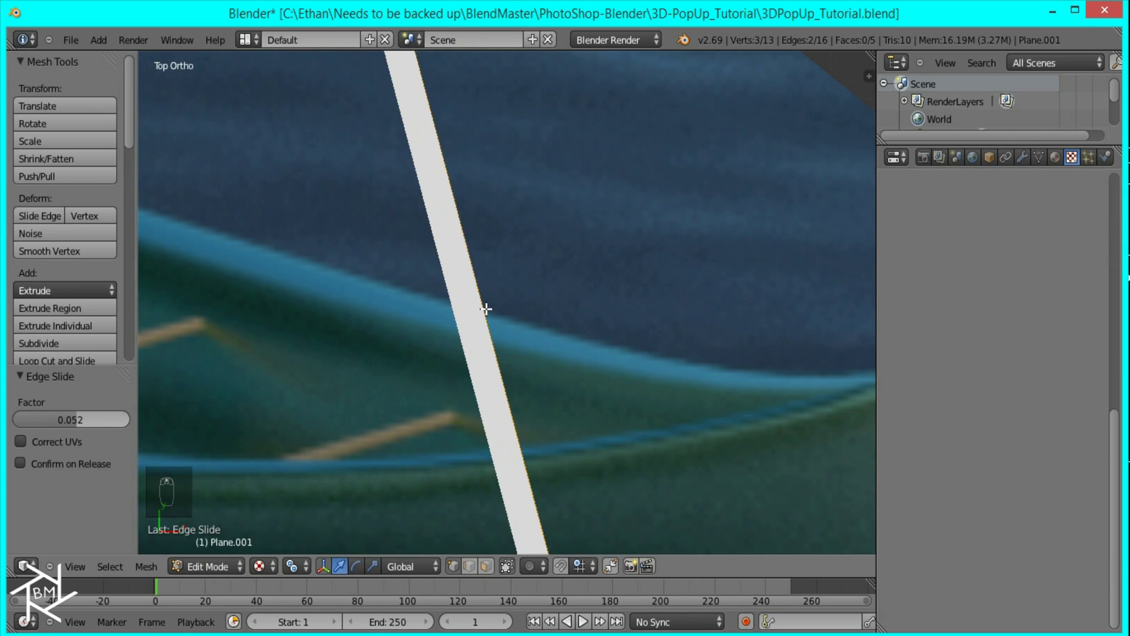
{"action": "scroll", "coordinate": [484, 311], "scroll_direction": "down", "scroll_amount": 5}
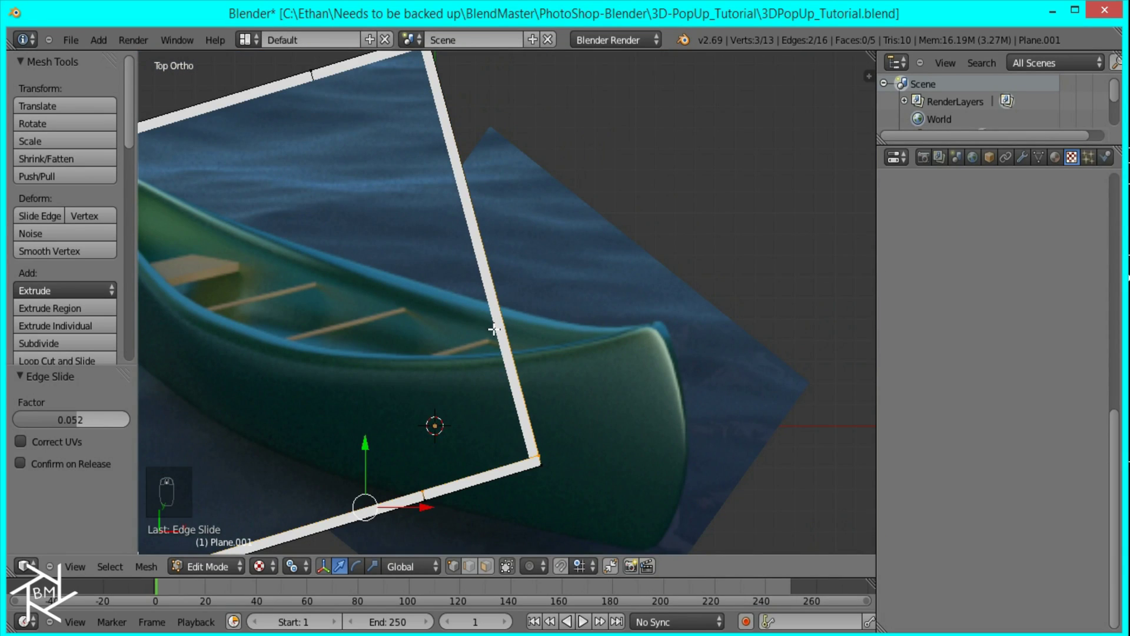
Step: Loop cut the right border strip and slide the loop to where the canoe rim crosses
{"action": "key", "text": "ctrl+r"}
{"action": "left_click", "coordinate": [495, 329]}
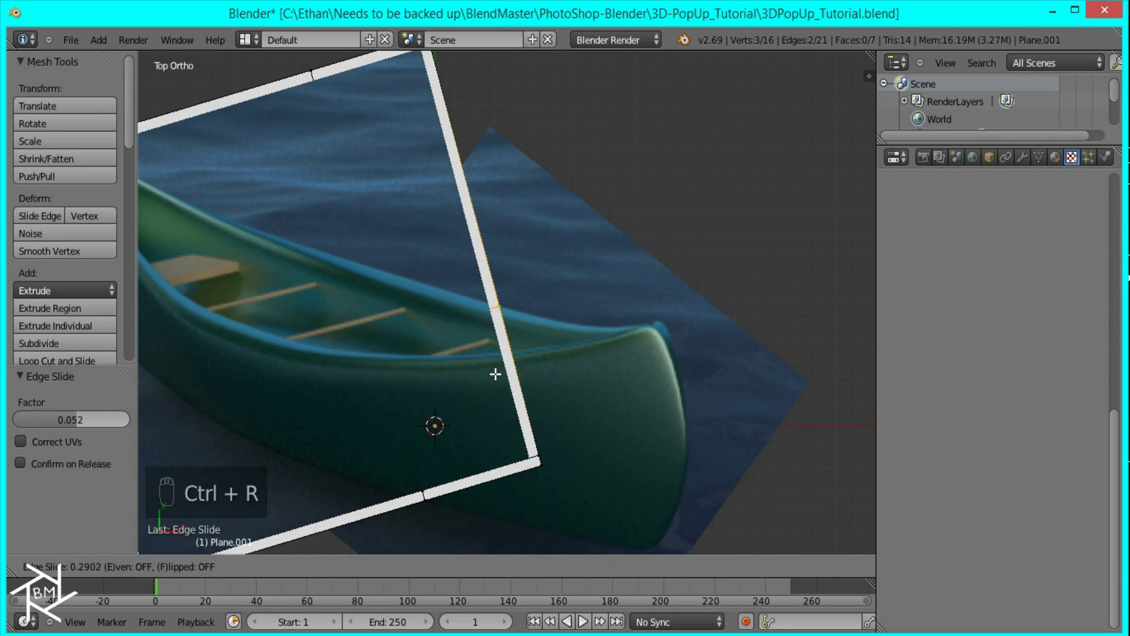
{"action": "left_click", "coordinate": [496, 373]}
{"action": "scroll", "coordinate": [517, 318], "scroll_direction": "up", "scroll_amount": 5}
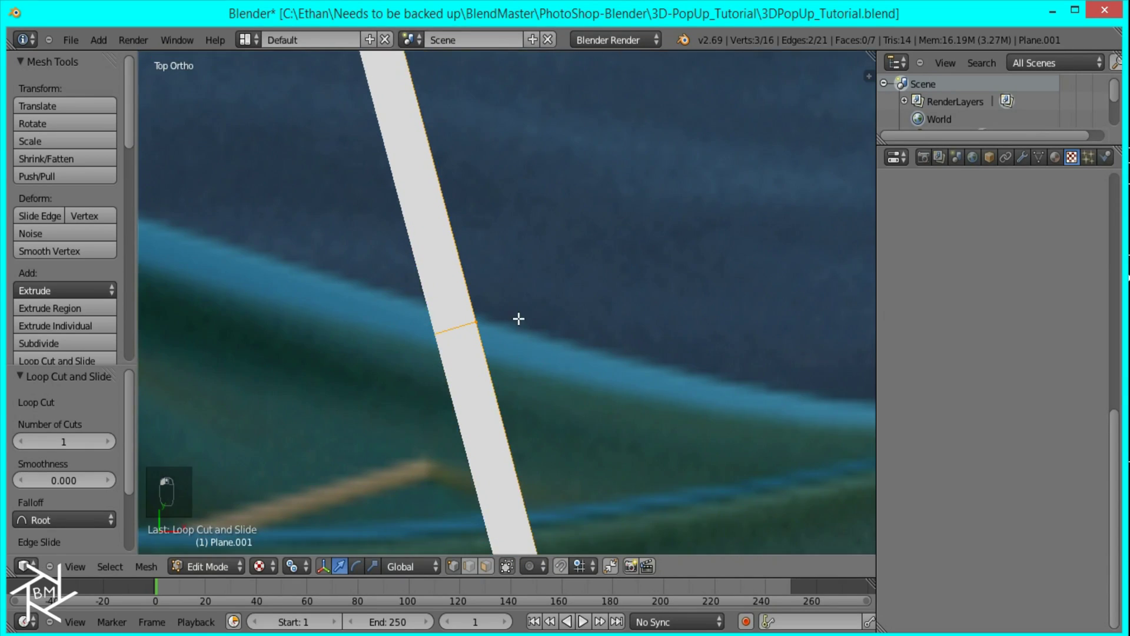
{"action": "key", "text": "g"}
{"action": "key", "text": "g"}
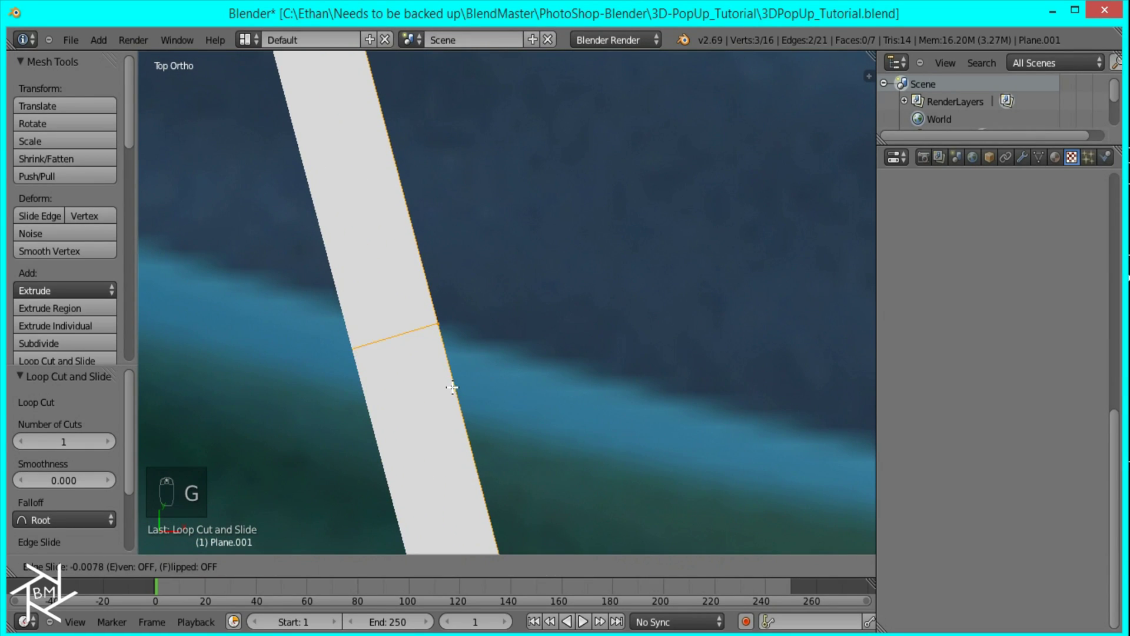
{"action": "left_click", "coordinate": [450, 371]}
{"action": "scroll", "coordinate": [361, 232], "scroll_direction": "down", "scroll_amount": 8}
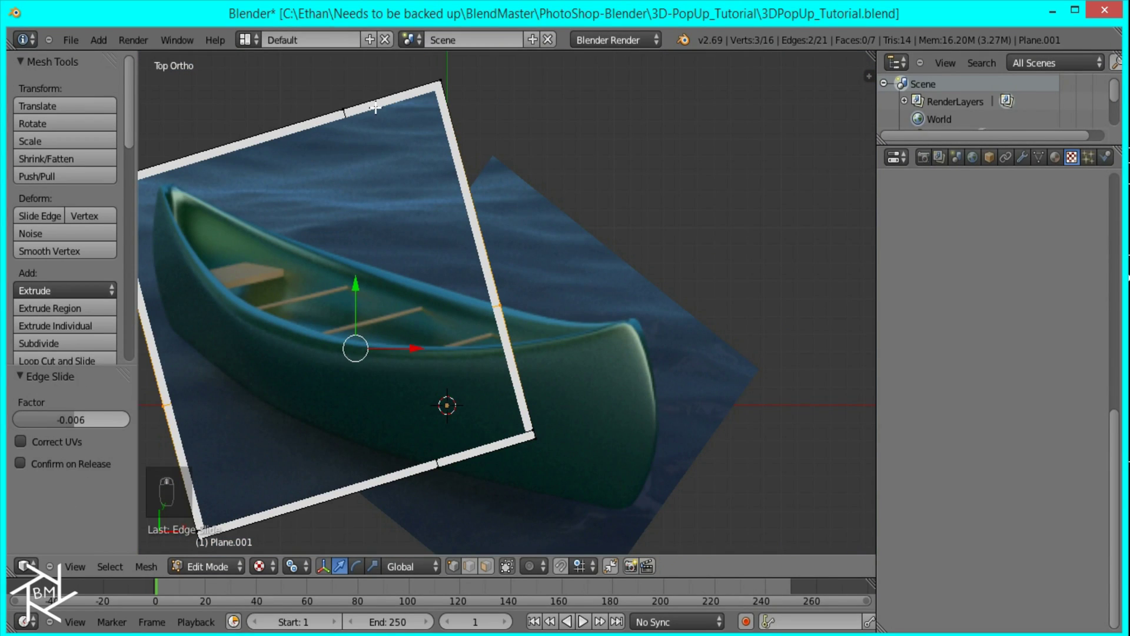
Step: Add a second loop cut on the right strip and slide it onto the canoe's rim line (factor -0.191)
{"action": "key", "text": "ctrl+r"}
{"action": "left_click", "coordinate": [387, 87]}
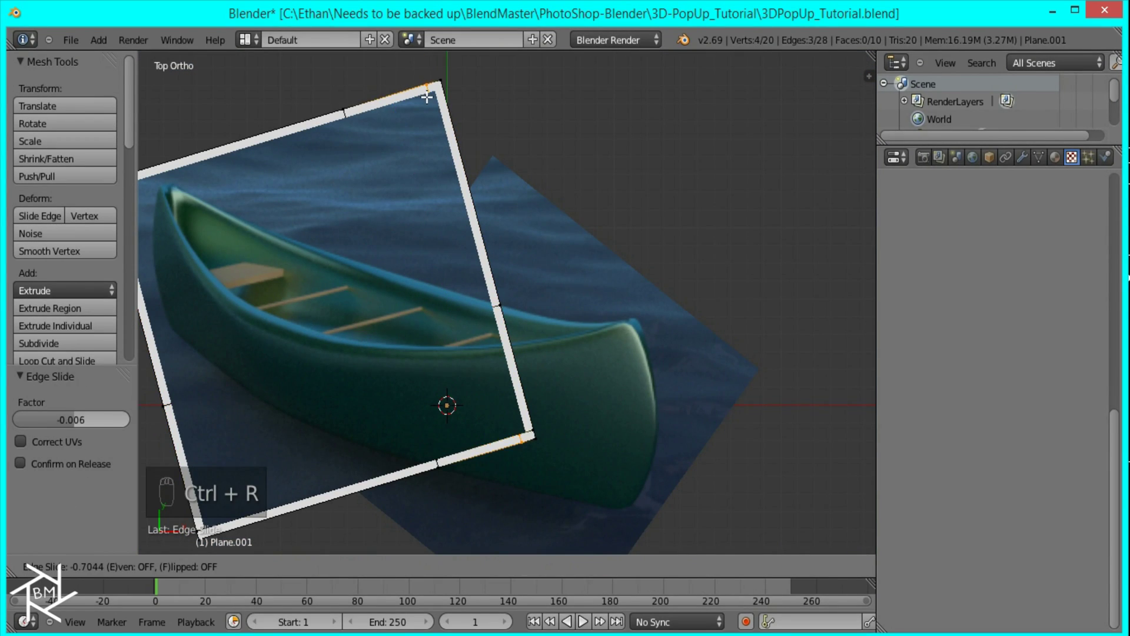
{"action": "left_click", "coordinate": [533, 296]}
{"action": "scroll", "coordinate": [507, 321], "scroll_direction": "up", "scroll_amount": 8}
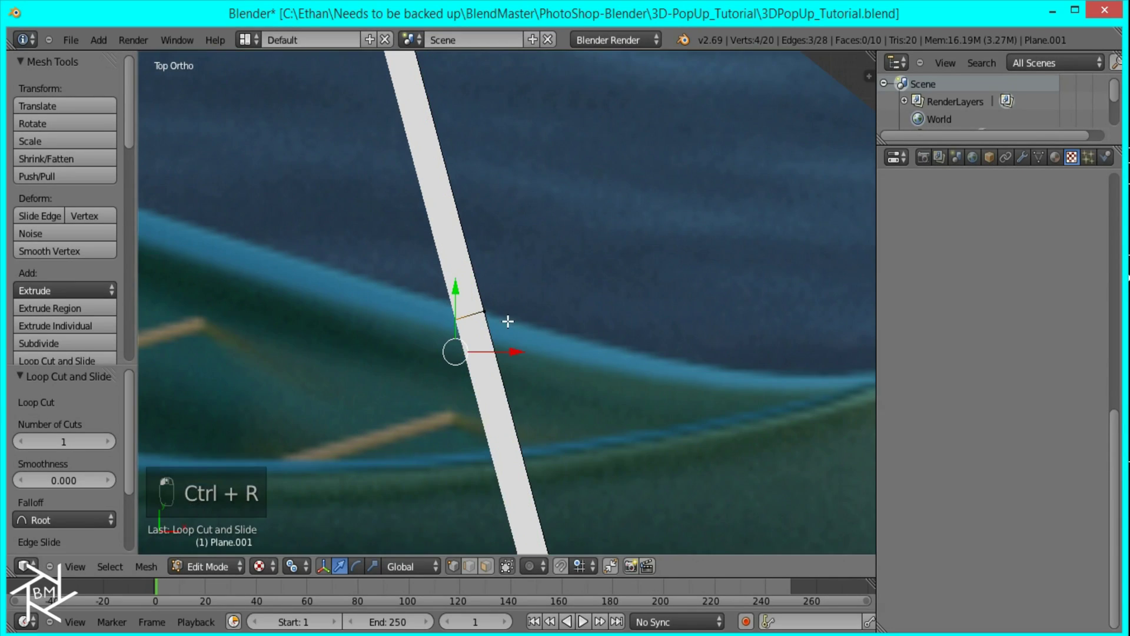
{"action": "key", "text": "g"}
{"action": "key", "text": "g"}
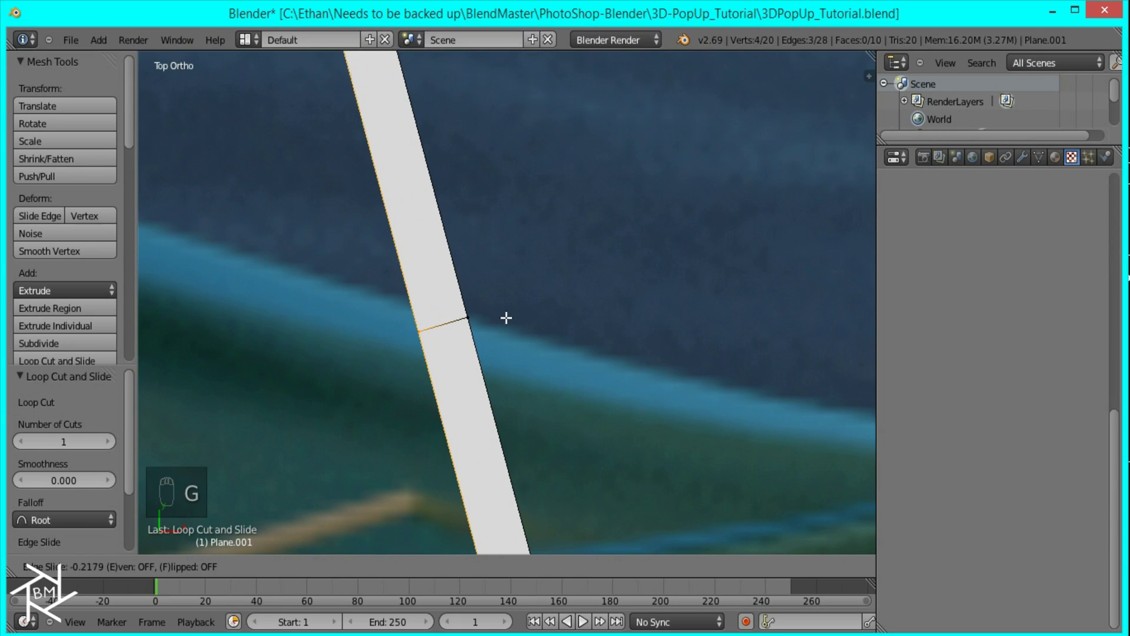
{"action": "left_click", "coordinate": [500, 320]}
{"action": "scroll", "coordinate": [501, 315], "scroll_direction": "down", "scroll_amount": 7}
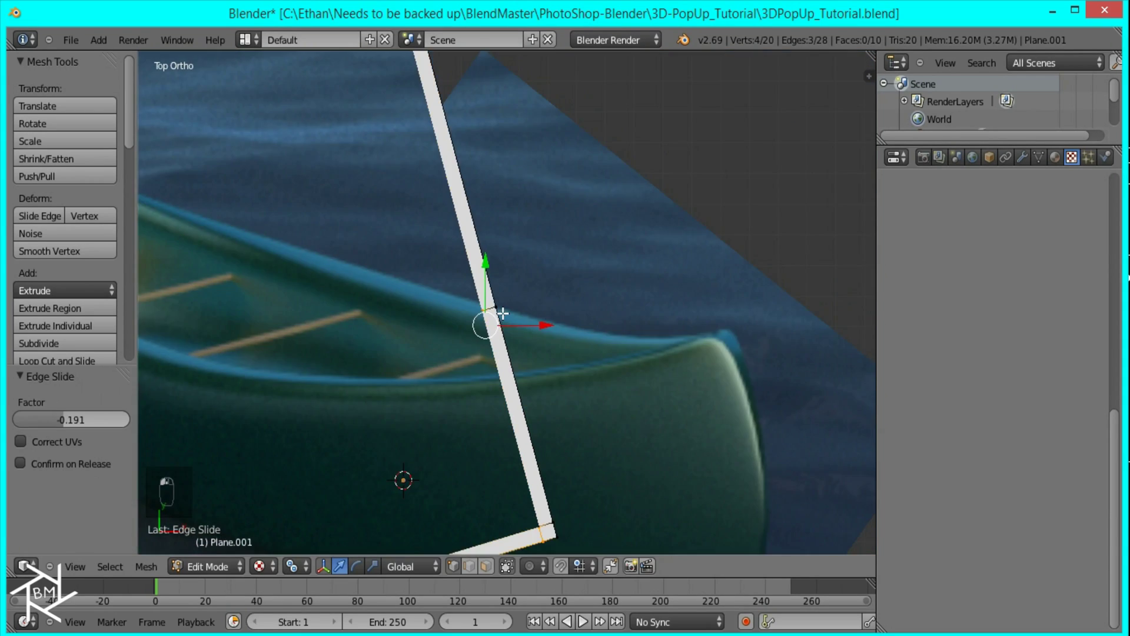
{"action": "scroll", "coordinate": [535, 308], "scroll_direction": "up", "scroll_amount": 8}
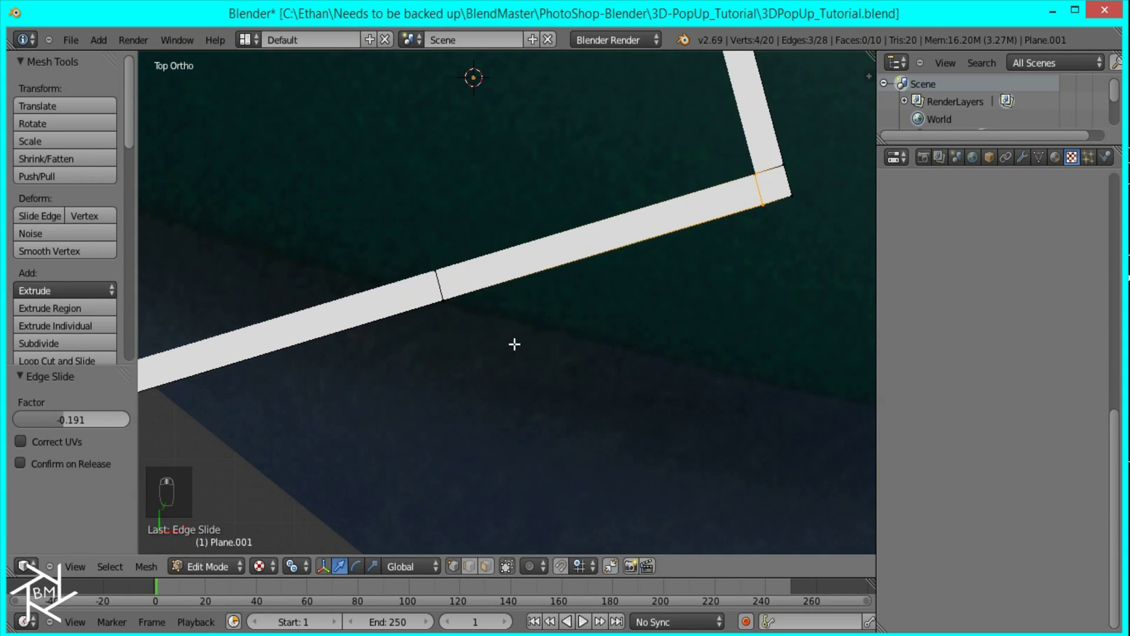
Step: Vertex-slide one endpoint each of the bottom and right border cuts to follow the canoe's edge (latest factor 0.024)
{"action": "middle_click_drag", "start_coordinate": [519, 359], "coordinate": [593, 461], "text": "shift"}
{"action": "right_click", "coordinate": [508, 383]}
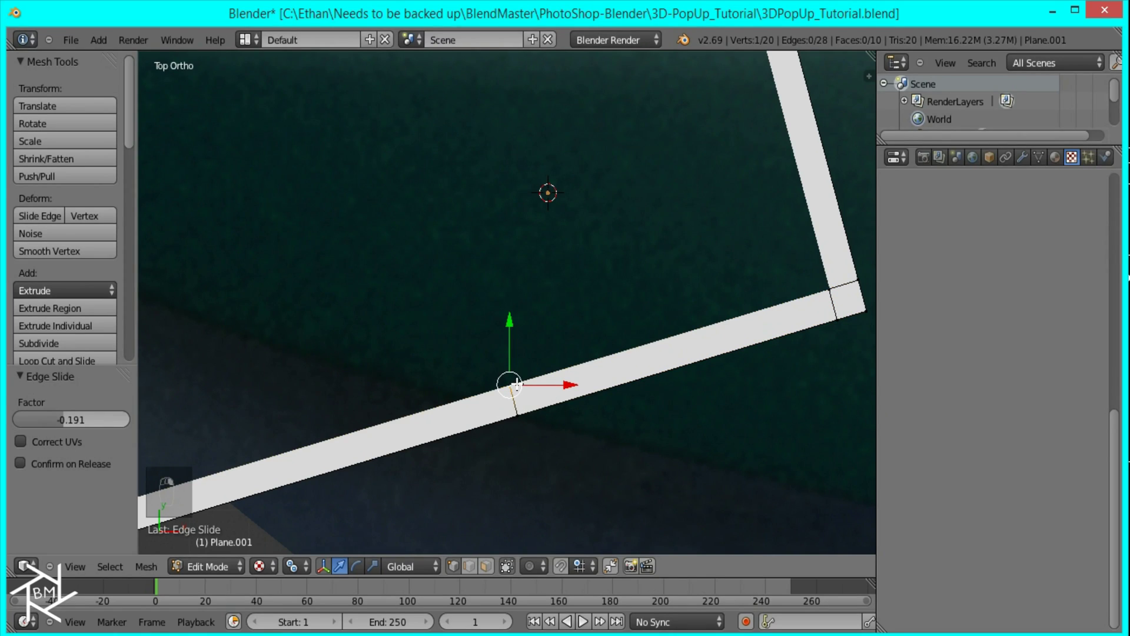
{"action": "key", "text": "g"}
{"action": "key", "text": "g"}
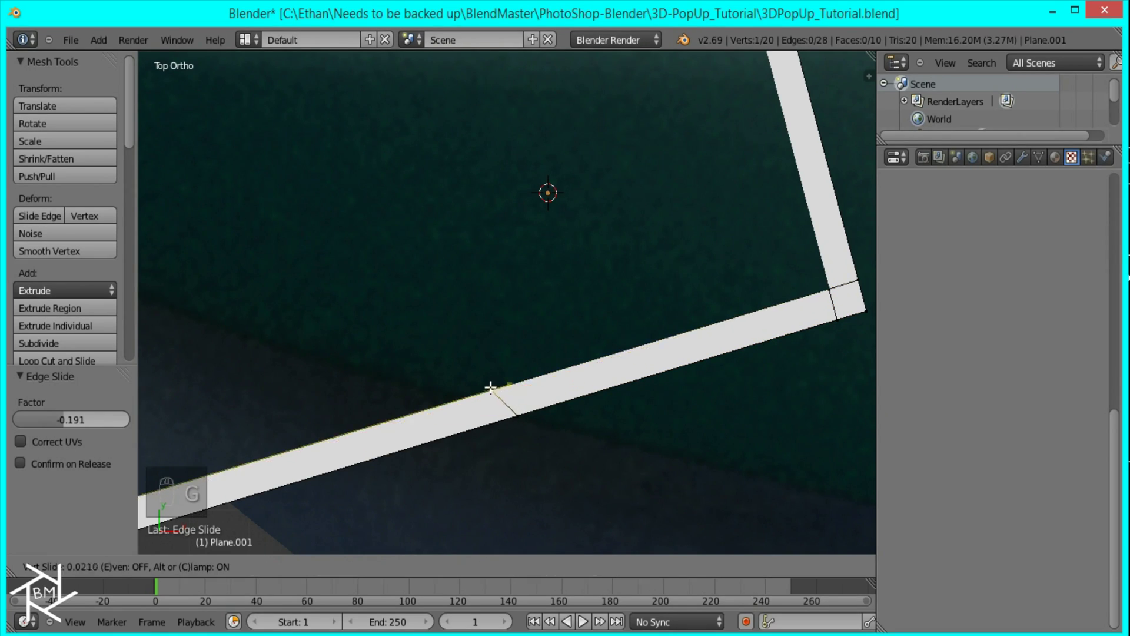
{"action": "left_click", "coordinate": [455, 384]}
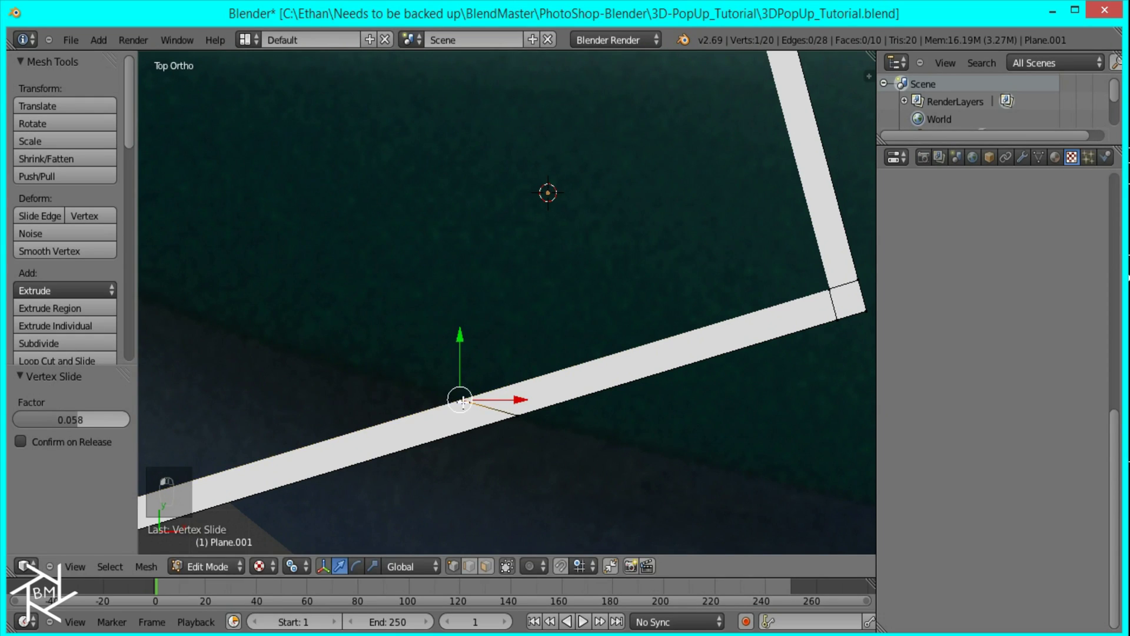
{"action": "scroll", "coordinate": [636, 186], "scroll_direction": "down", "scroll_amount": 6}
{"action": "scroll", "coordinate": [592, 295], "scroll_direction": "up", "scroll_amount": 5, "text": "shift"}
{"action": "scroll", "coordinate": [551, 446], "scroll_direction": "up", "scroll_amount": 4}
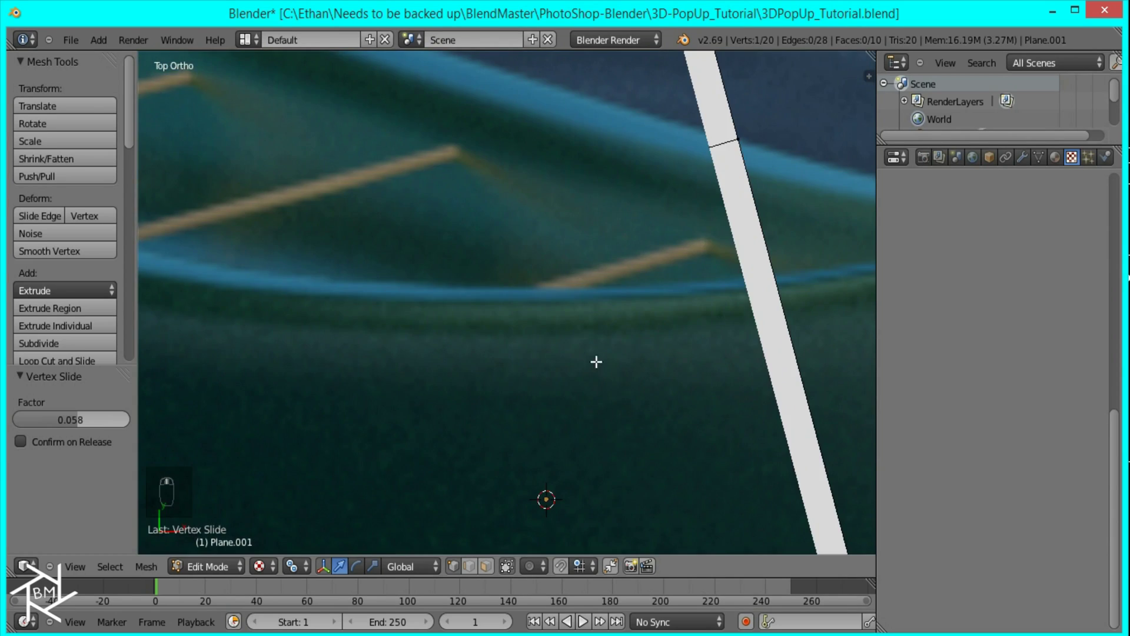
{"action": "scroll", "coordinate": [530, 438], "scroll_direction": "up", "scroll_amount": 5, "text": "shift"}
{"action": "scroll", "coordinate": [501, 433], "scroll_direction": "up", "scroll_amount": 3, "text": "ctrl"}
{"action": "key", "text": "g"}
{"action": "key", "text": "g"}
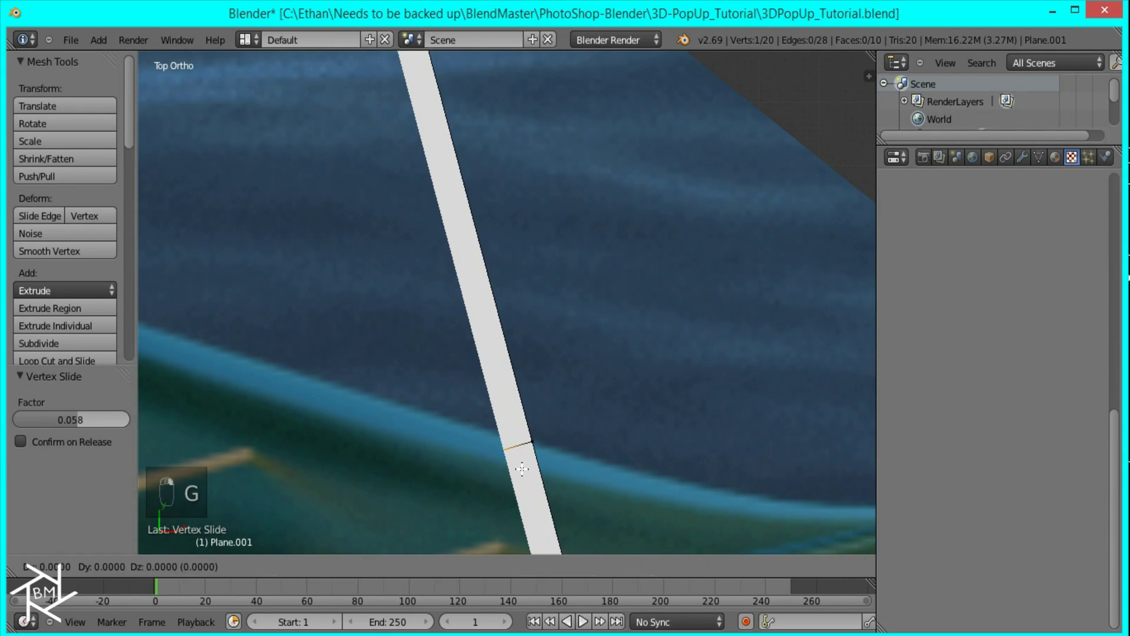
{"action": "left_click", "coordinate": [496, 436]}
{"action": "scroll", "coordinate": [548, 445], "scroll_direction": "down", "scroll_amount": 2}
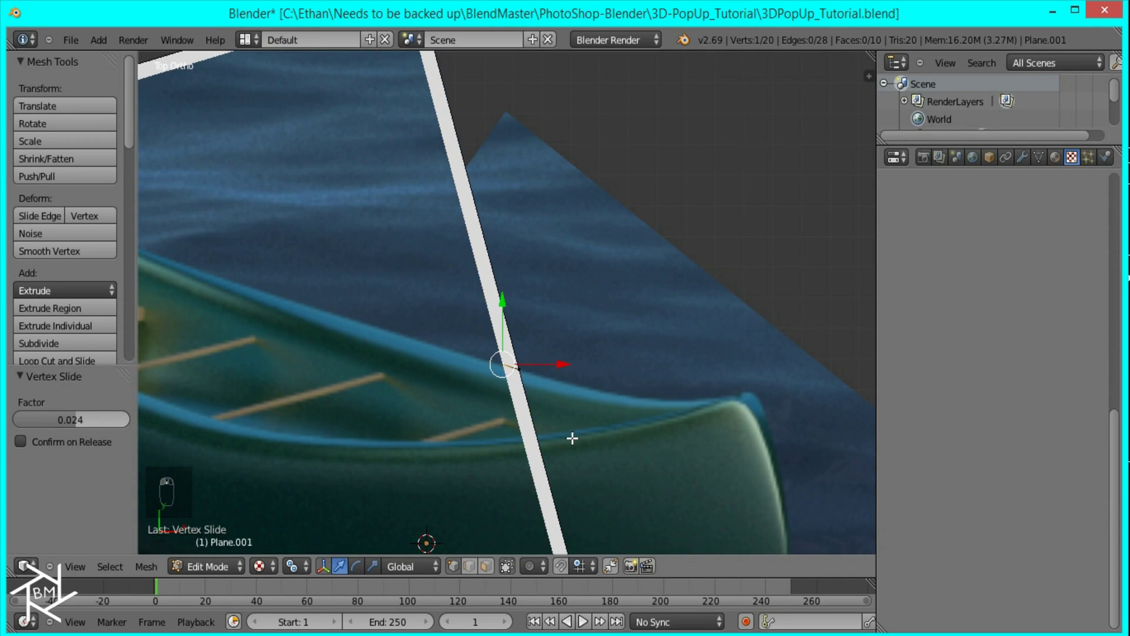
{"action": "scroll", "coordinate": [522, 335], "scroll_direction": "down", "scroll_amount": 3, "text": "shift"}
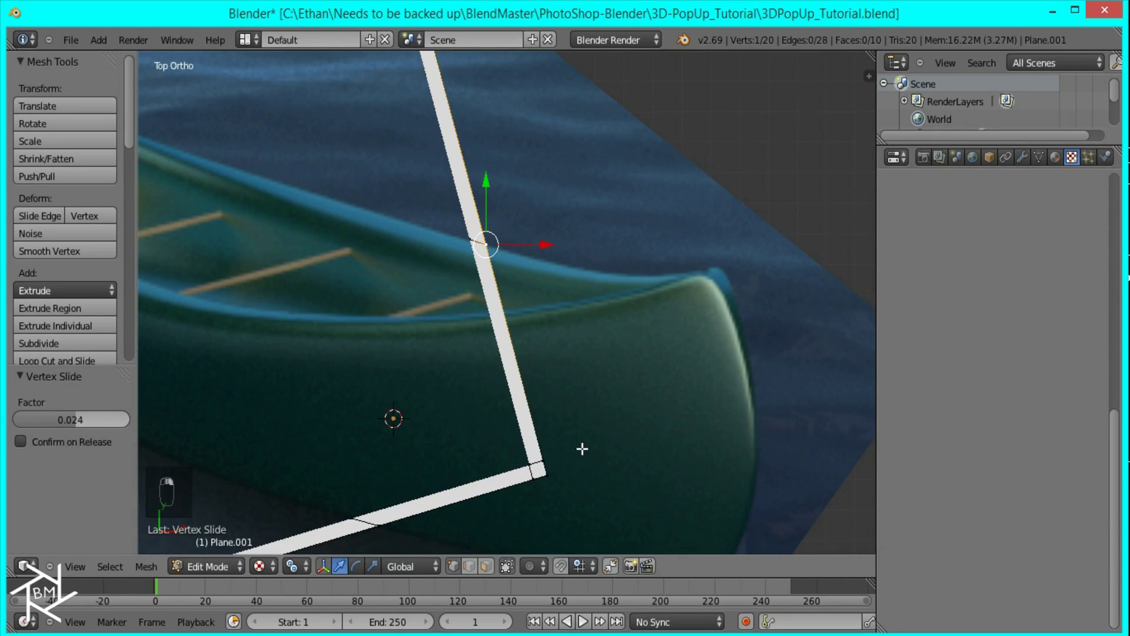
Step: Select the border corner vertices under the canoe and delete them
{"action": "right_click", "coordinate": [538, 462], "text": "shift"}
{"action": "right_click", "coordinate": [537, 478], "text": "shift"}
{"action": "right_click", "coordinate": [536, 474], "text": "shift"}
{"action": "middle_click_drag", "start_coordinate": [400, 529], "coordinate": [419, 434], "text": "shift"}
{"action": "right_click", "coordinate": [419, 435], "text": "shift"}
{"action": "key", "text": "x"}
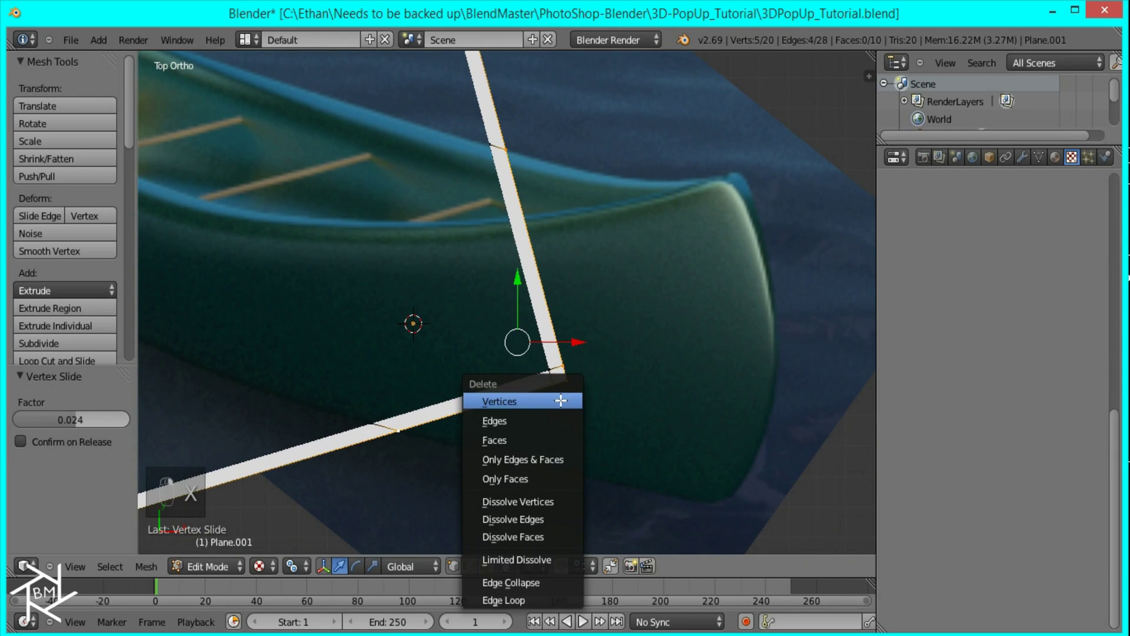
{"action": "right_click", "coordinate": [565, 381]}
{"action": "key", "text": "x"}
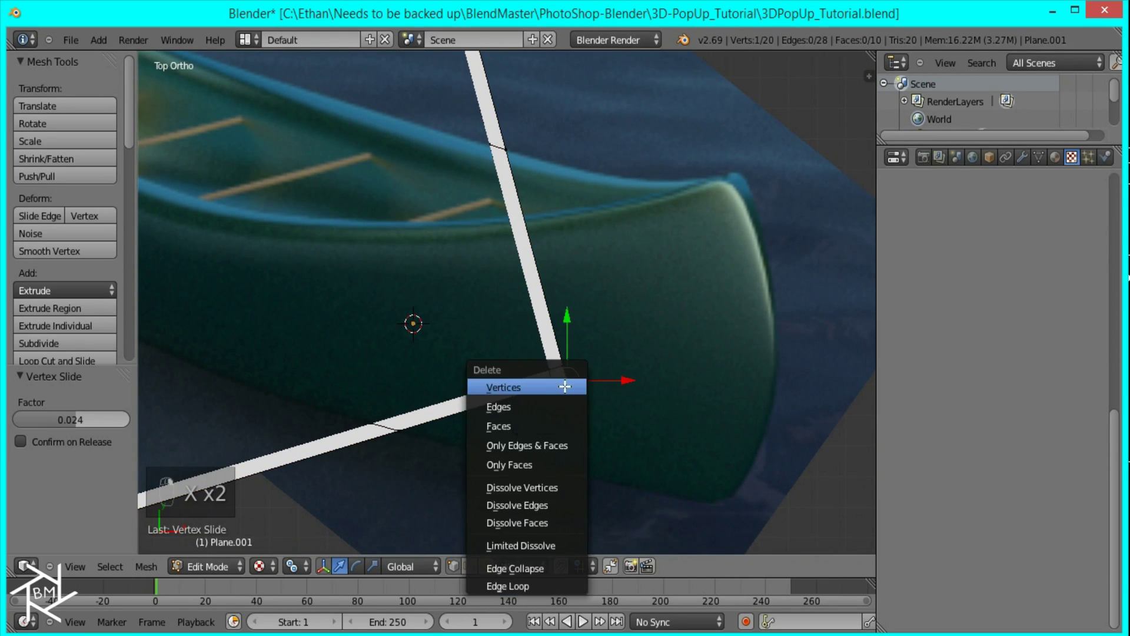
{"action": "left_click", "coordinate": [565, 387]}
Step: Delete the remaining border vertices under the canoe, including a stray one
{"action": "key", "text": "x"}
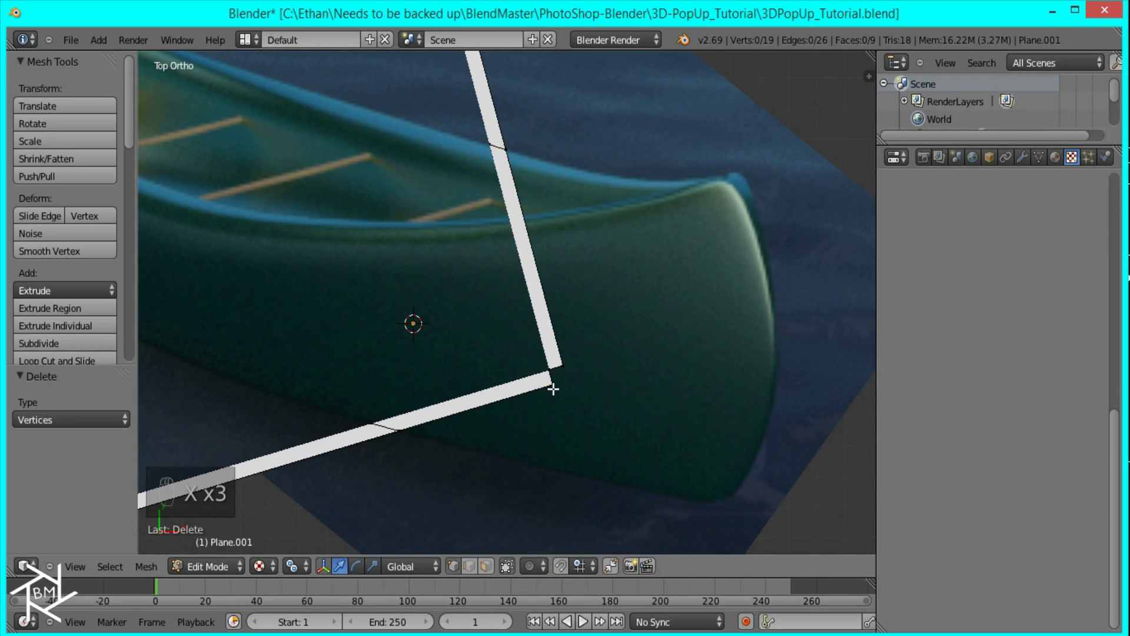
{"action": "right_click", "coordinate": [557, 373]}
{"action": "key", "text": "x"}
{"action": "left_click", "coordinate": [558, 374]}
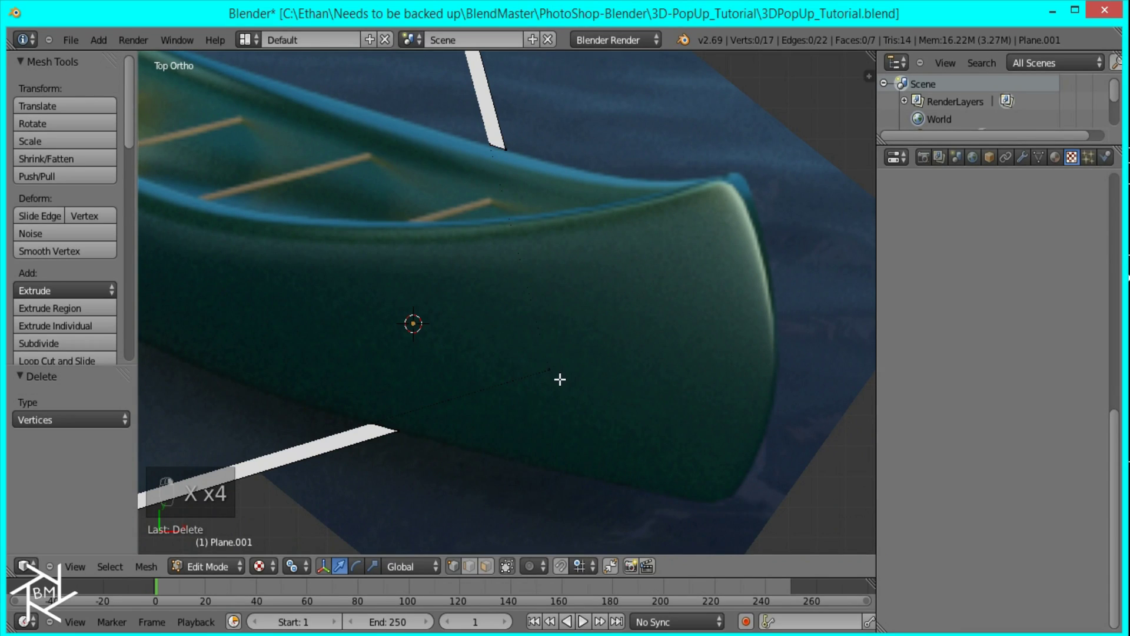
{"action": "right_click", "coordinate": [557, 371]}
{"action": "key", "text": "x"}
{"action": "left_click", "coordinate": [557, 372]}
Step: Return to Object Mode and recentre the view on the photo planes
{"action": "scroll", "coordinate": [557, 383], "scroll_direction": "down", "scroll_amount": 5}
{"action": "key", "text": "Tab"}
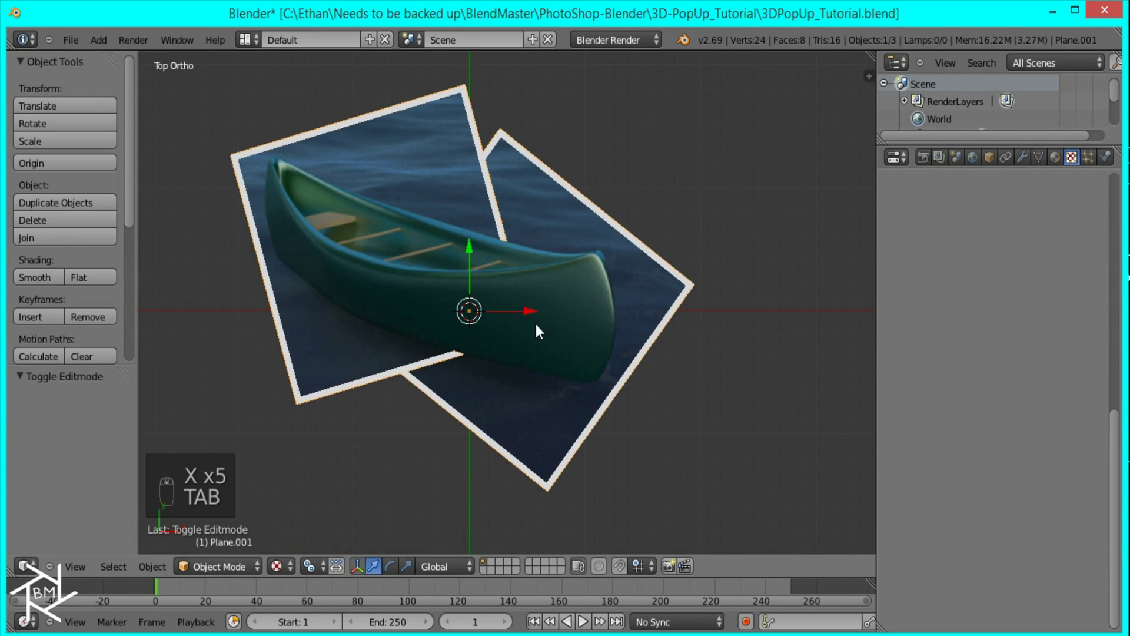
{"action": "scroll", "coordinate": [524, 297], "scroll_direction": "up", "scroll_amount": 4}
{"action": "middle_click_drag", "start_coordinate": [497, 286], "coordinate": [549, 361], "text": "shift"}
{"action": "scroll", "coordinate": [549, 361], "scroll_direction": "down", "scroll_amount": 4}
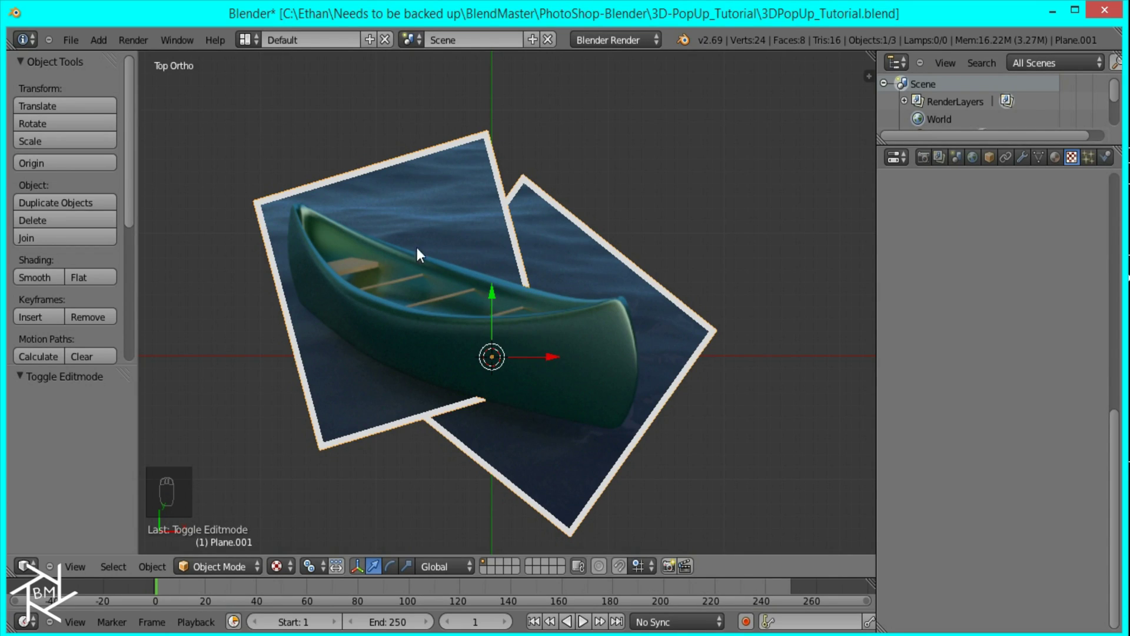
{"action": "scroll", "coordinate": [574, 342], "scroll_direction": "down", "scroll_amount": 5}
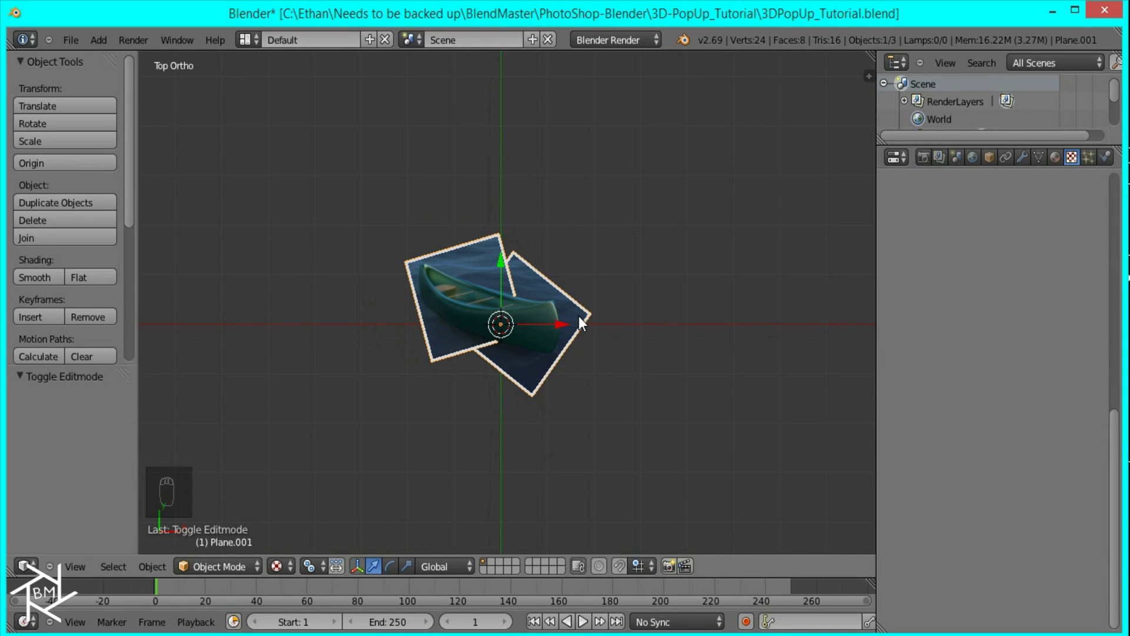
Step: Align the camera to the view, clear its location, then pull it back to frame both planes
{"action": "key", "text": "ctrl+alt+KP_0"}
{"action": "right_click", "coordinate": [603, 411]}
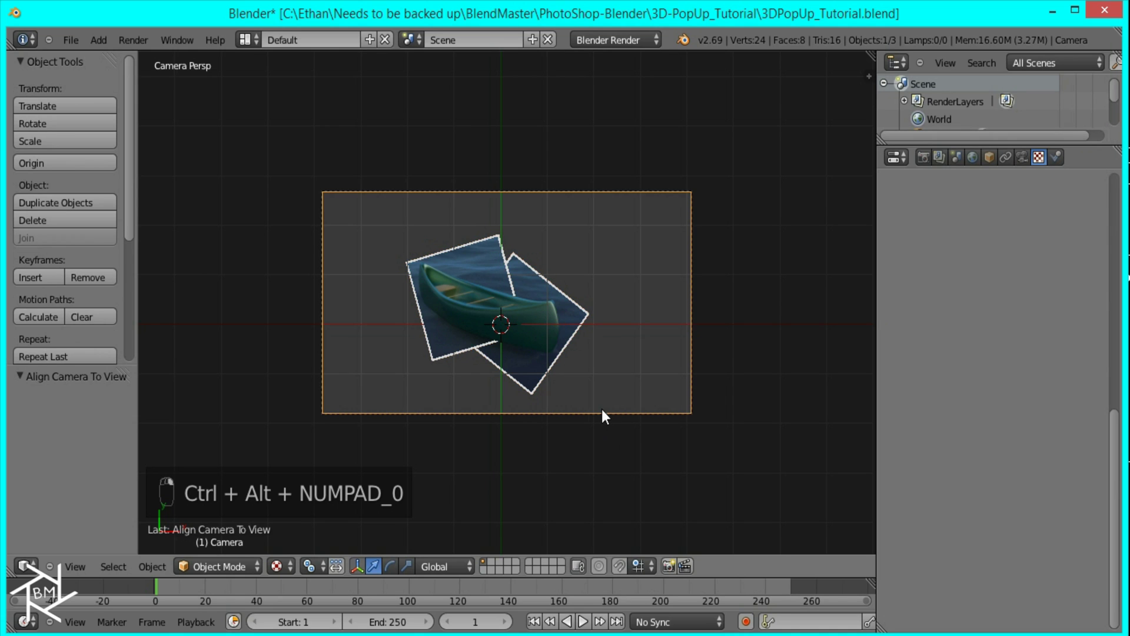
{"action": "key", "text": "alt+g"}
{"action": "key", "text": "g"}
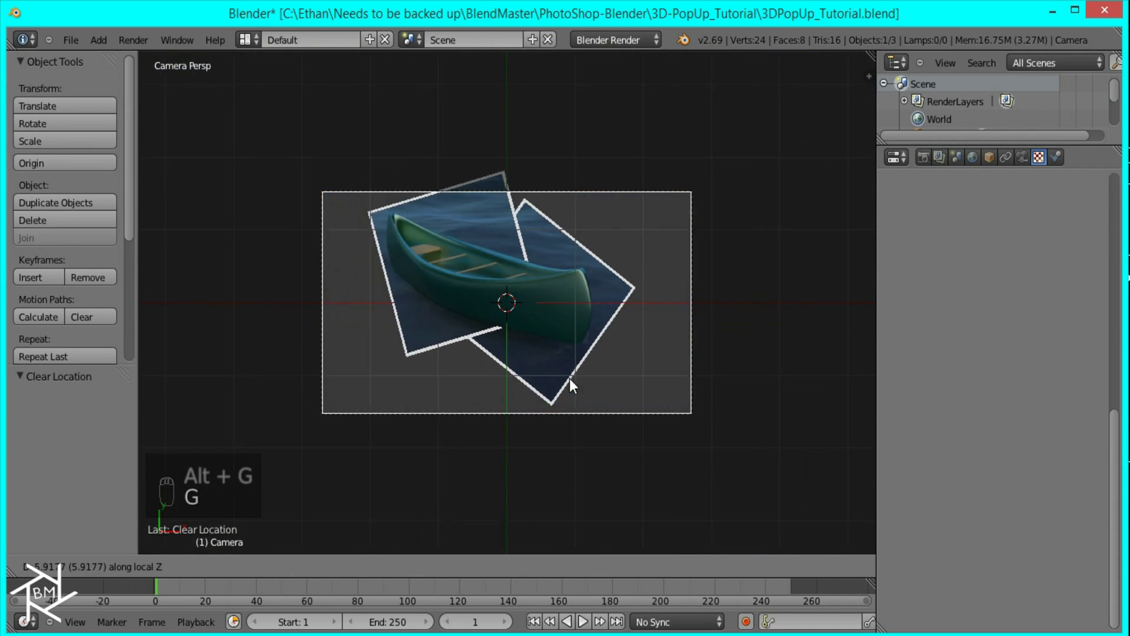
{"action": "left_click", "coordinate": [569, 381]}
{"action": "key", "text": "g"}
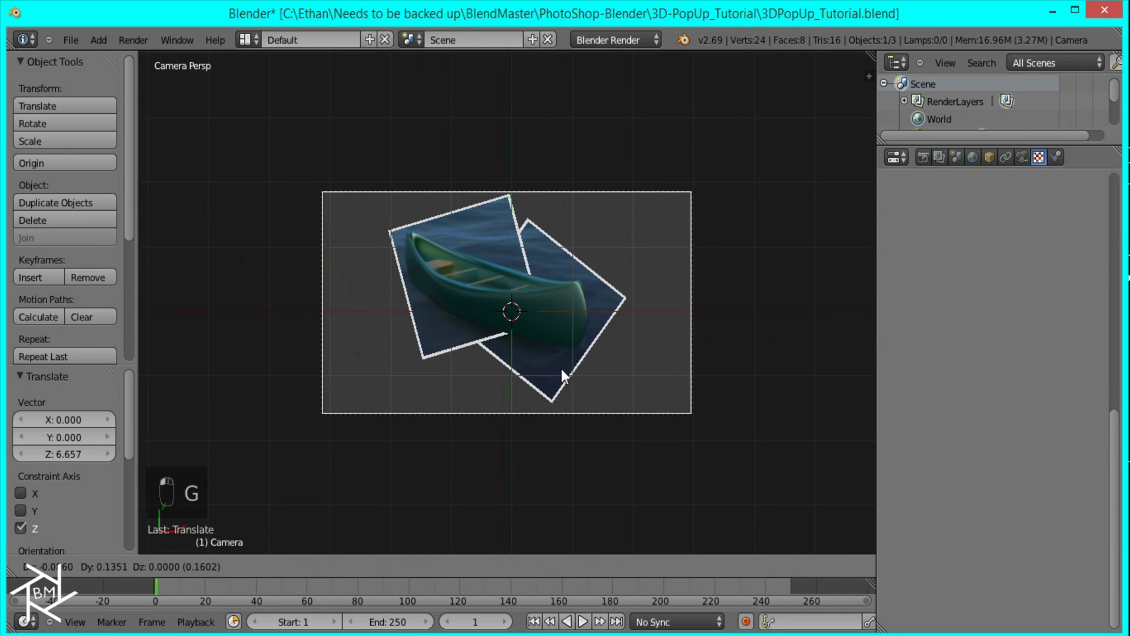
{"action": "left_click", "coordinate": [559, 363]}
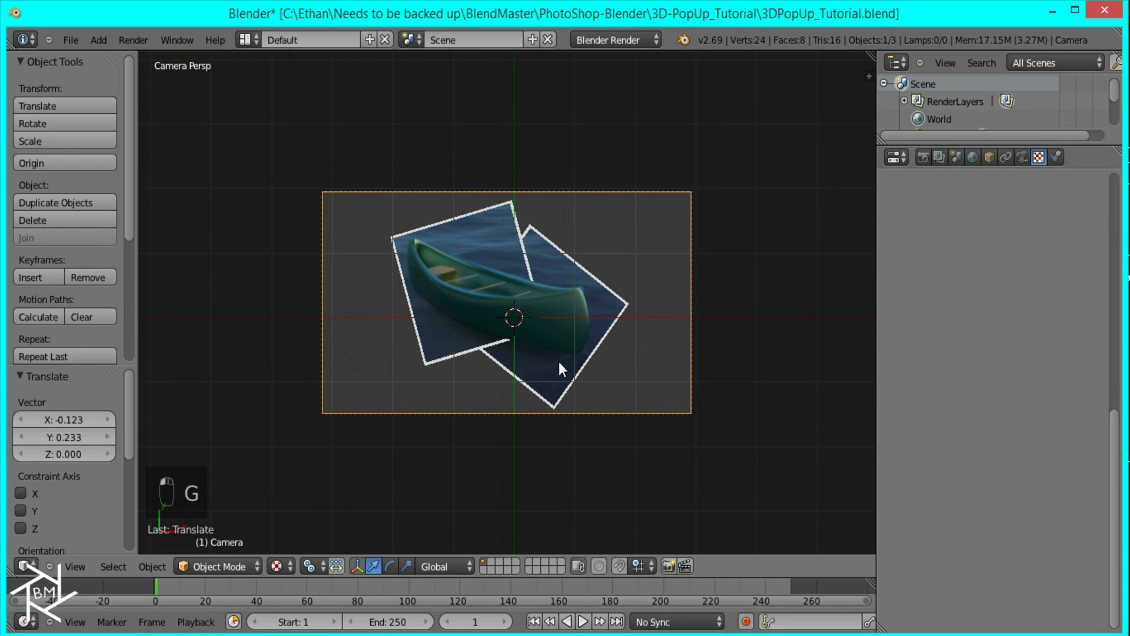
Step: Set the world Horizon Color to black
{"action": "left_click", "coordinate": [972, 157]}
{"action": "left_click", "coordinate": [906, 457]}
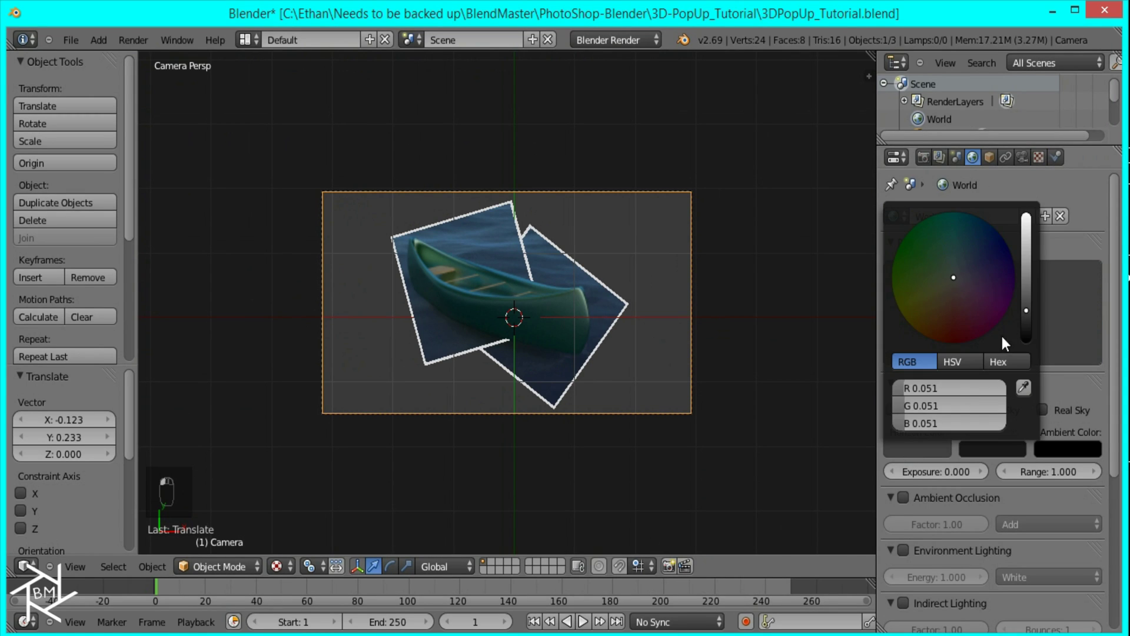
{"action": "left_click_drag", "start_coordinate": [1029, 314], "coordinate": [1029, 360]}
Step: Render the scene from the camera and inspect the canoe photos on black
{"action": "left_click", "coordinate": [922, 157]}
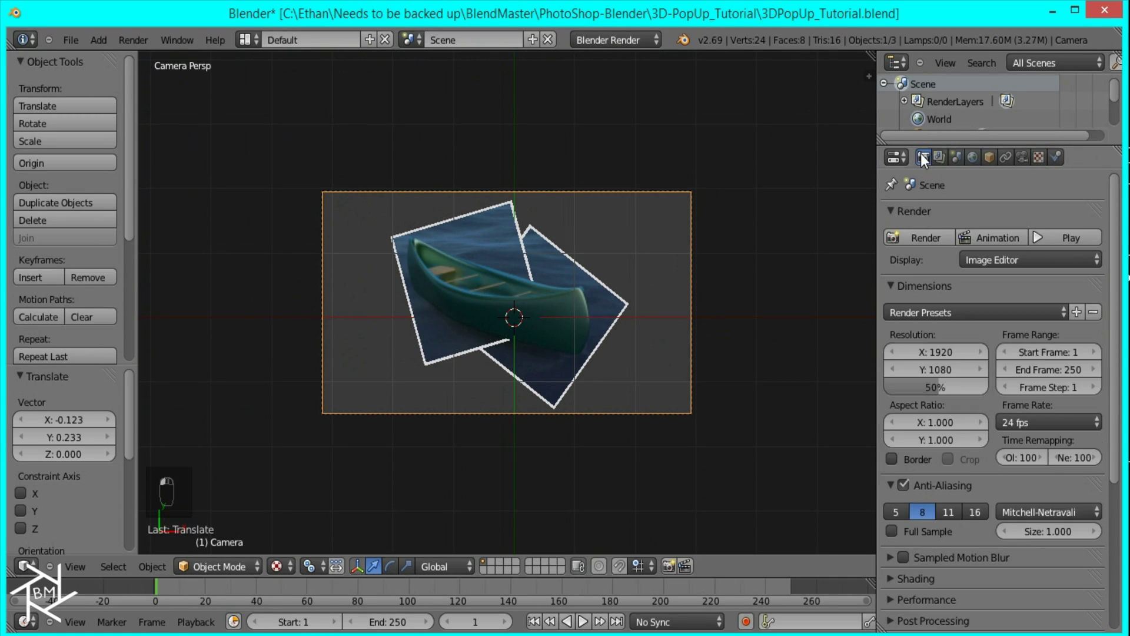
{"action": "left_click", "coordinate": [916, 238]}
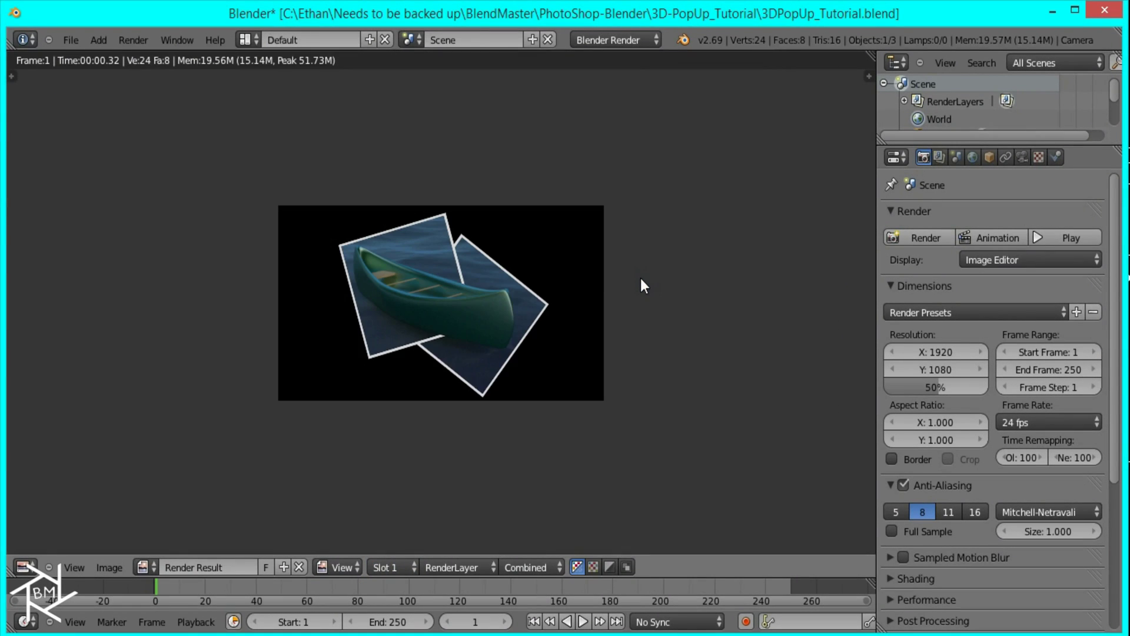
{"action": "scroll", "coordinate": [439, 308], "scroll_direction": "up", "scroll_amount": 1}
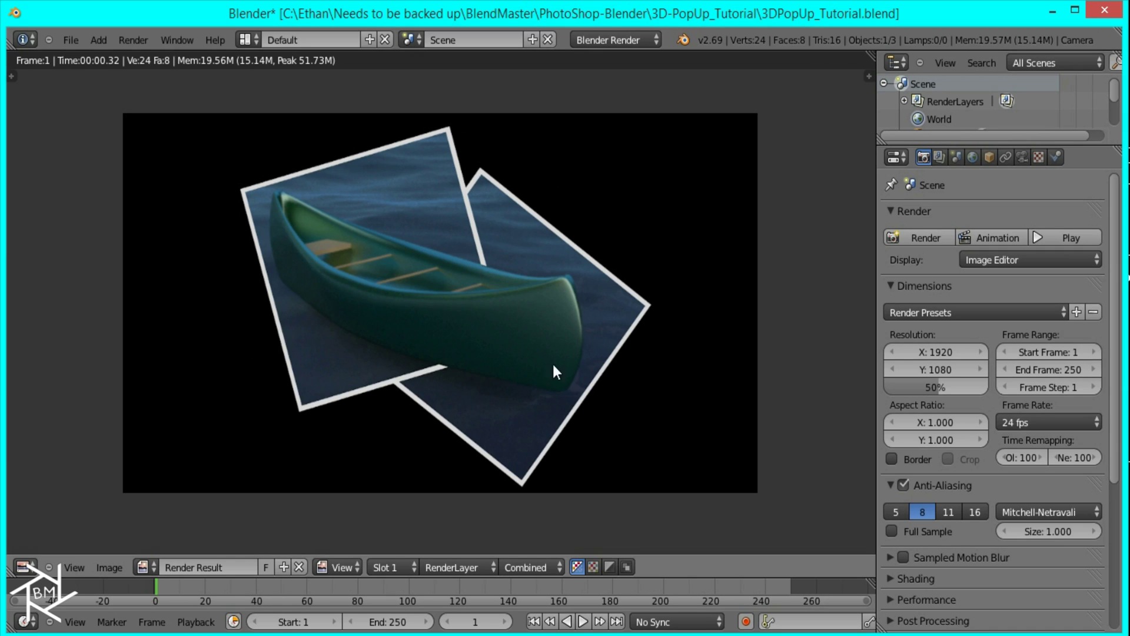
{"action": "scroll", "coordinate": [505, 279], "scroll_direction": "up", "scroll_amount": 3}
{"action": "scroll", "coordinate": [564, 213], "scroll_direction": "up", "scroll_amount": 1}
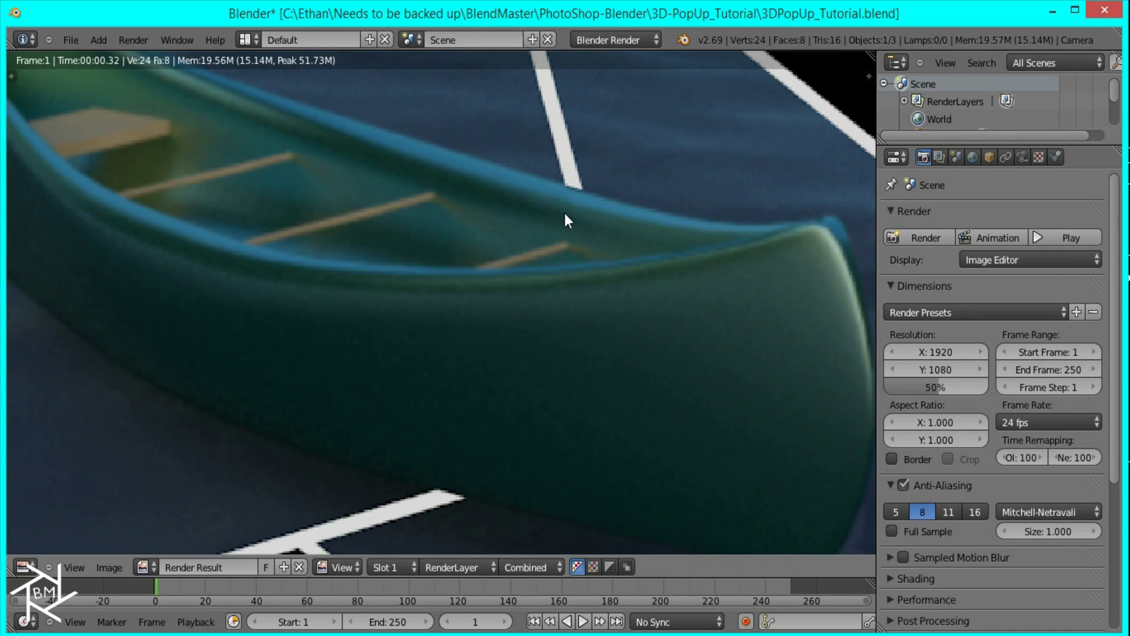
{"action": "scroll", "coordinate": [555, 243], "scroll_direction": "down", "scroll_amount": 1}
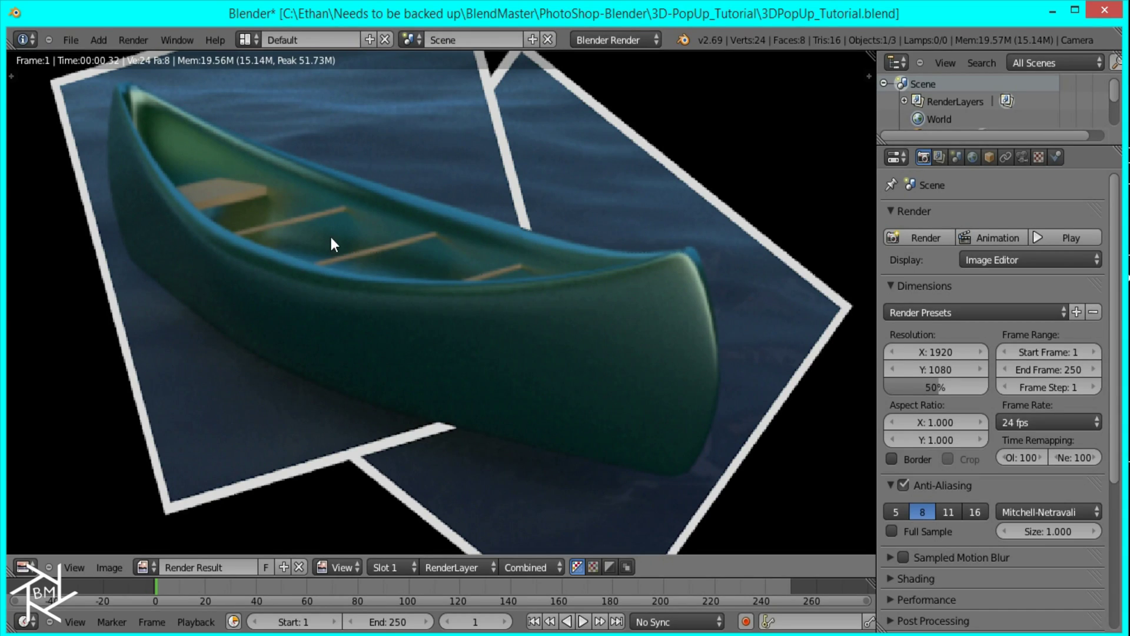
{"action": "scroll", "coordinate": [707, 351], "scroll_direction": "down", "scroll_amount": 4}
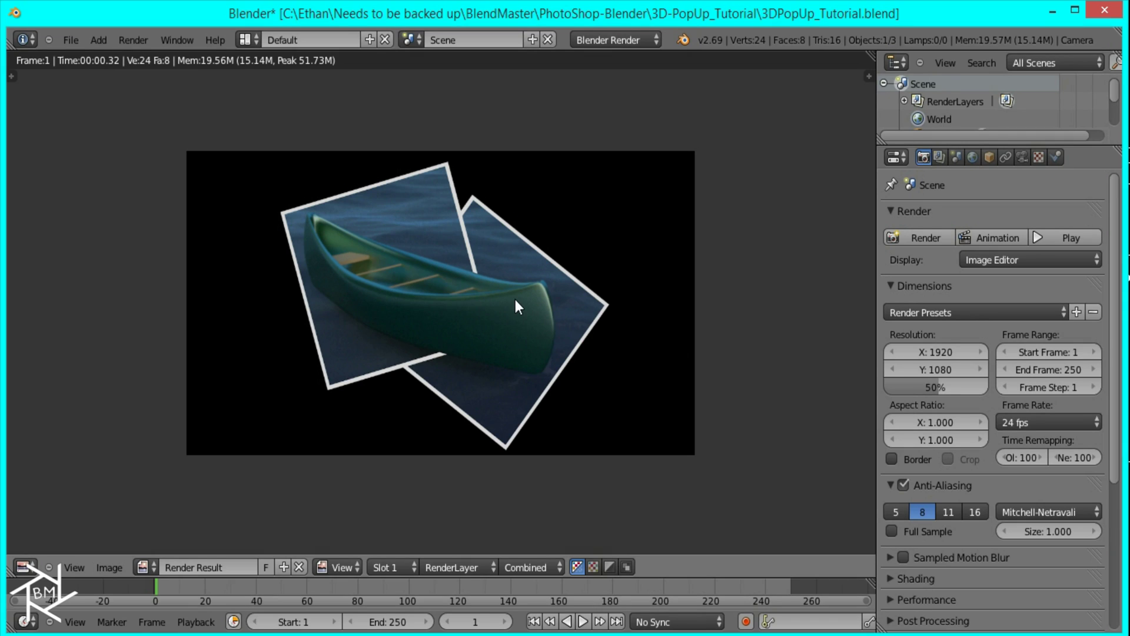
{"action": "scroll", "coordinate": [525, 299], "scroll_direction": "down", "scroll_amount": 1}
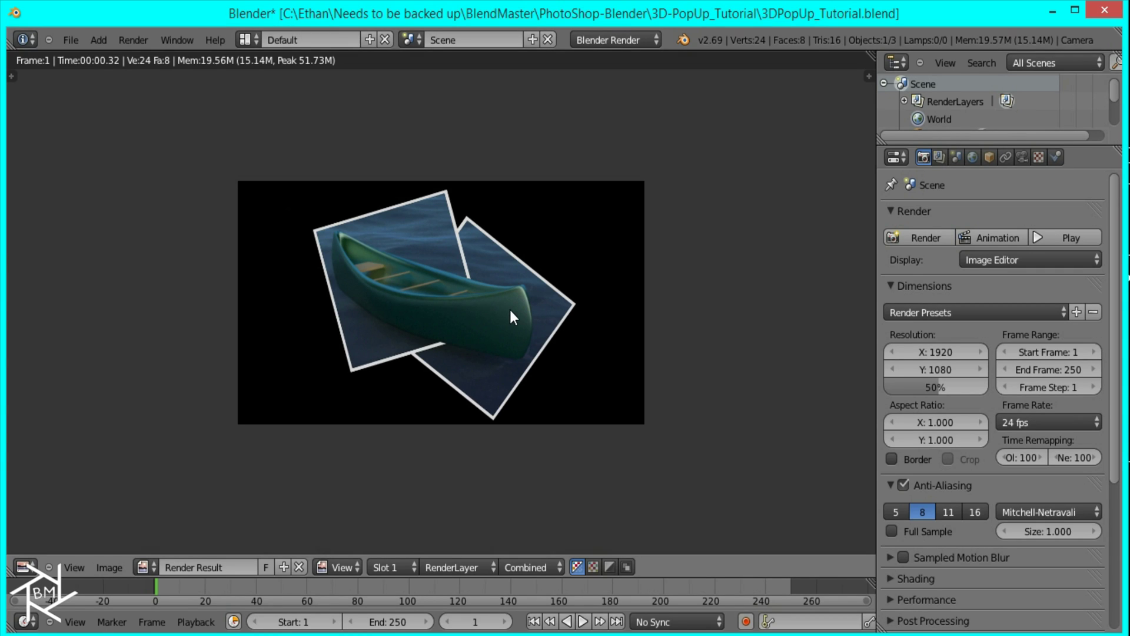
{"action": "scroll", "coordinate": [523, 324], "scroll_direction": "up", "scroll_amount": 2}
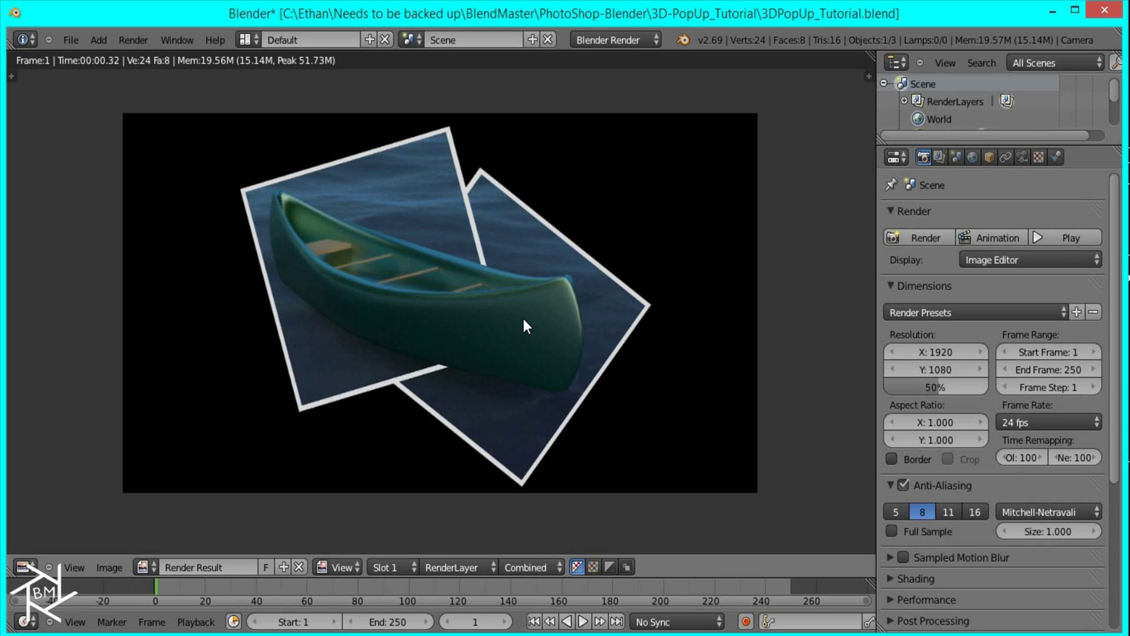
Step: Save the rendered image as PopUp in the tutorial folder
{"action": "key", "text": "F3"}
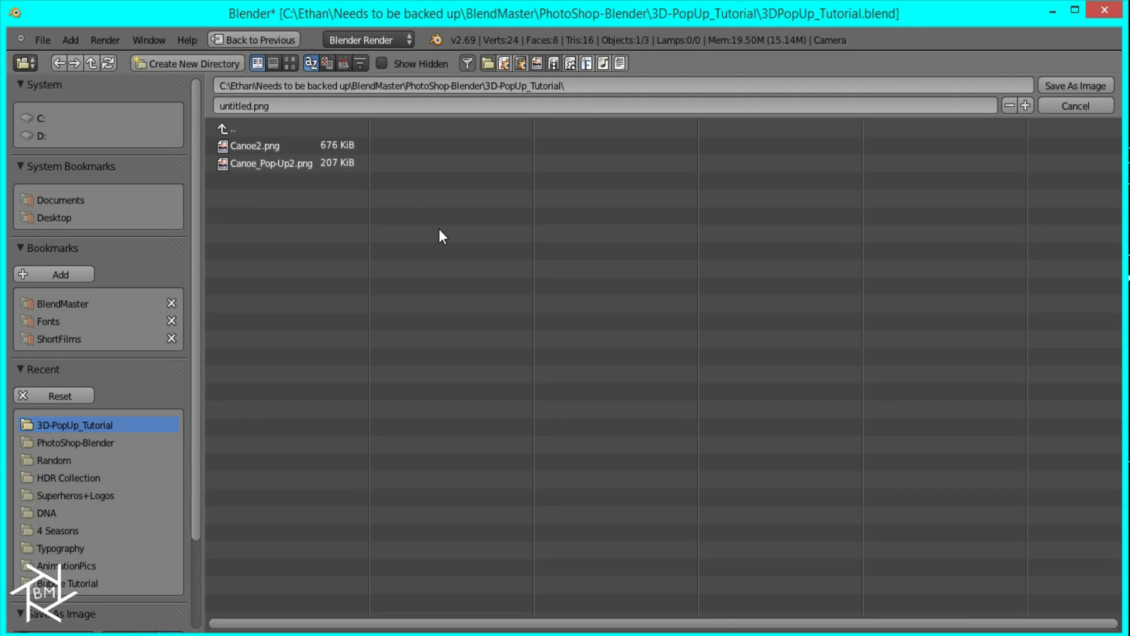
{"action": "left_click", "coordinate": [308, 106]}
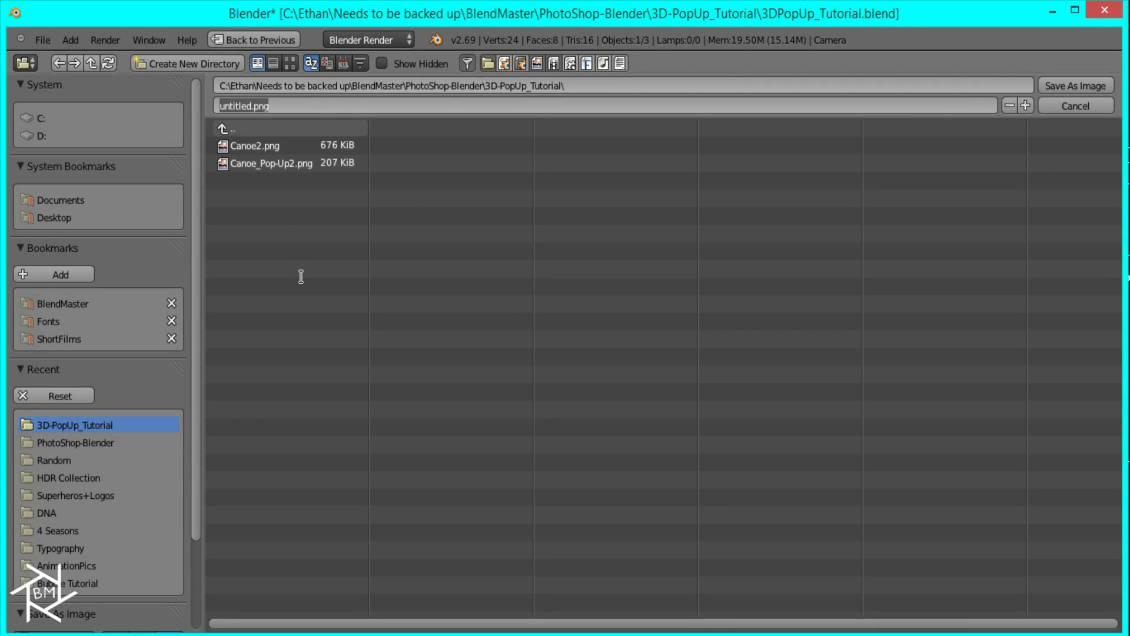
{"action": "type", "text": "PopUp"}
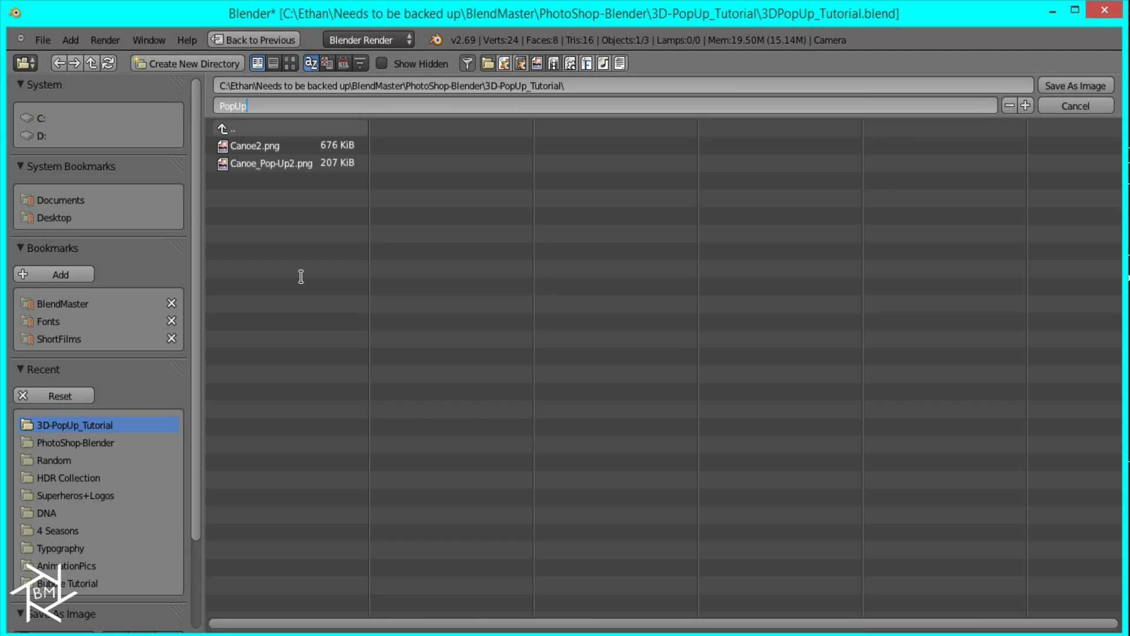
{"action": "key", "text": "Return"}
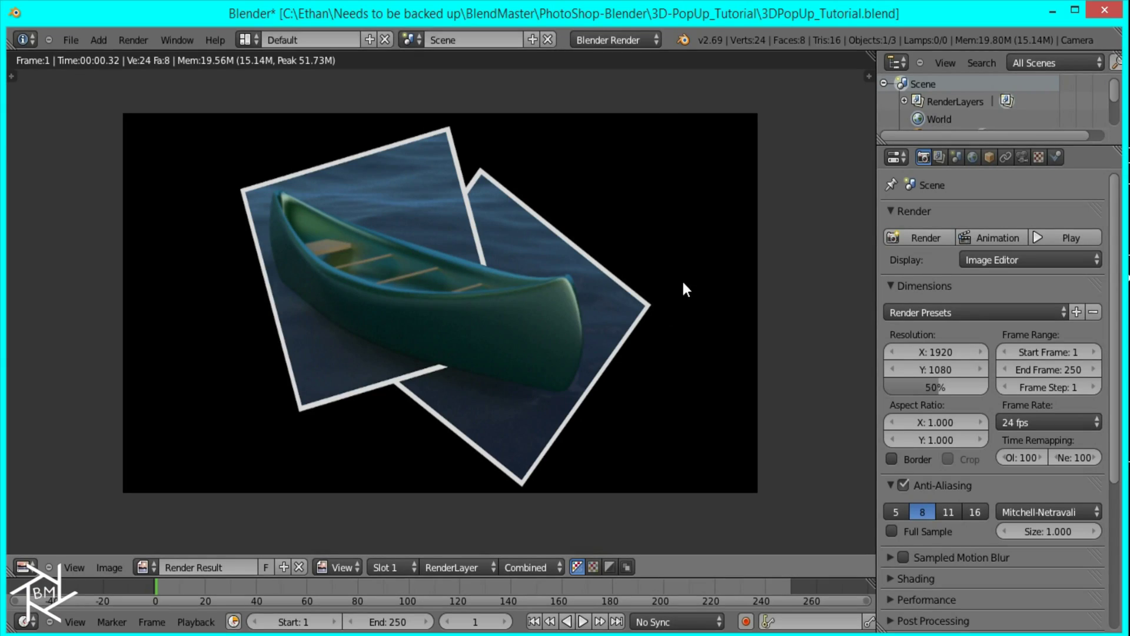